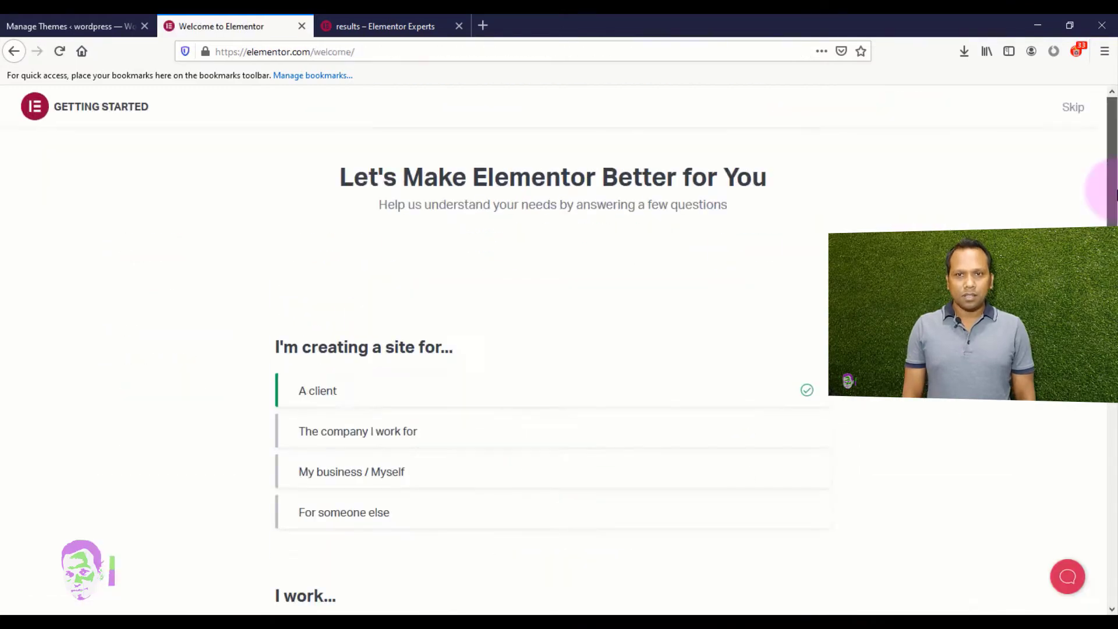
pyautogui.click(1072, 106)
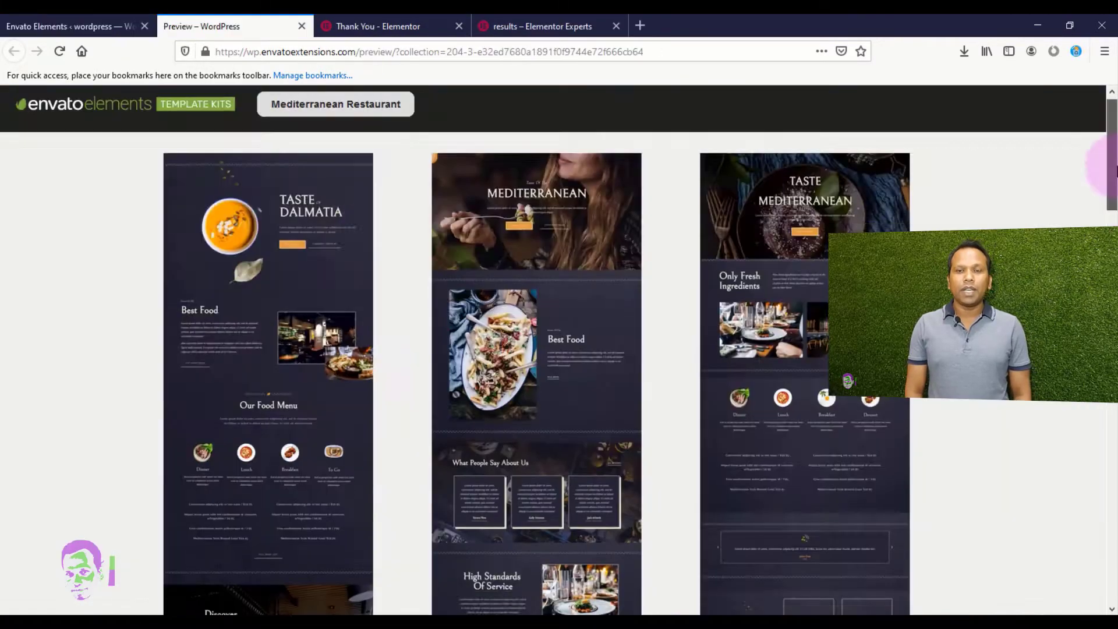
pyautogui.scroll(-10, 561, 598)
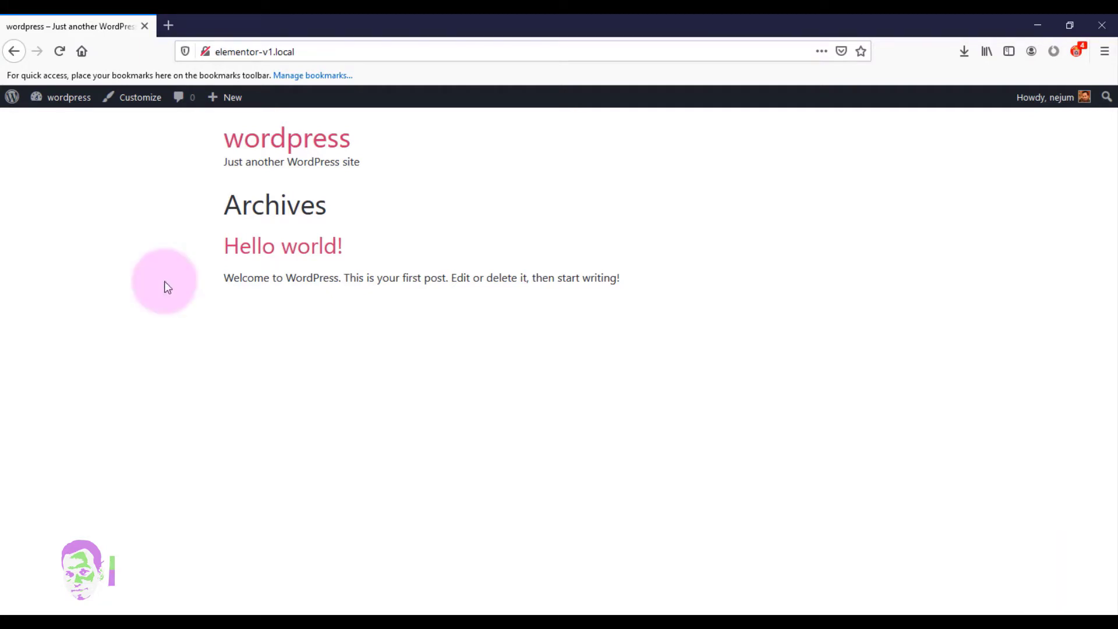
# - Open the WordPress admin dashboard of the site and go to its installed themes page
pyautogui.click(54, 116)
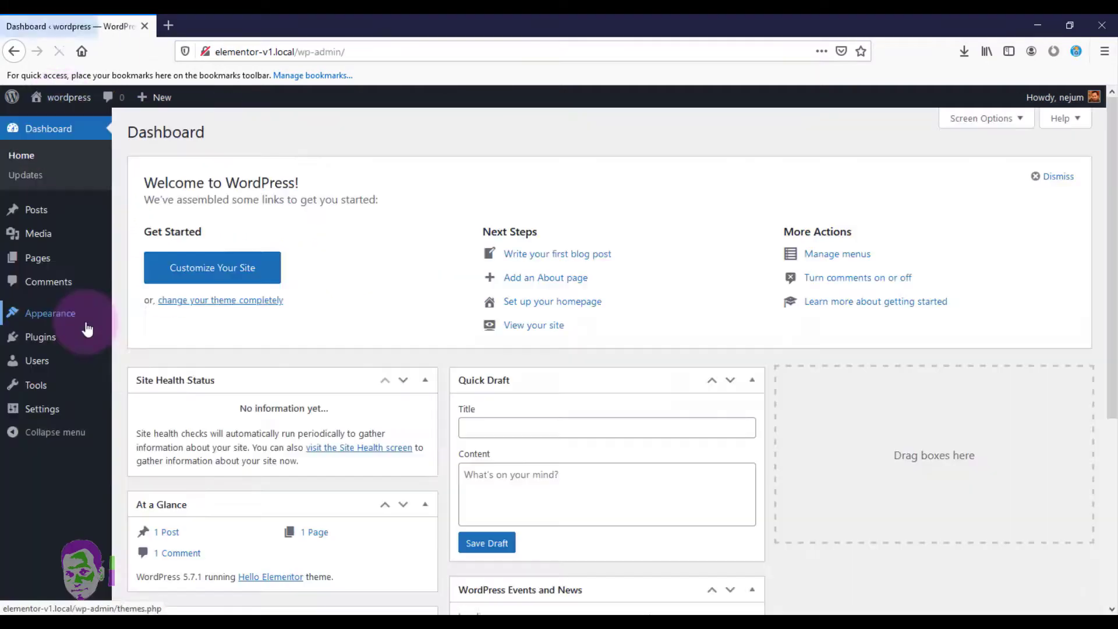
pyautogui.click(86, 324)
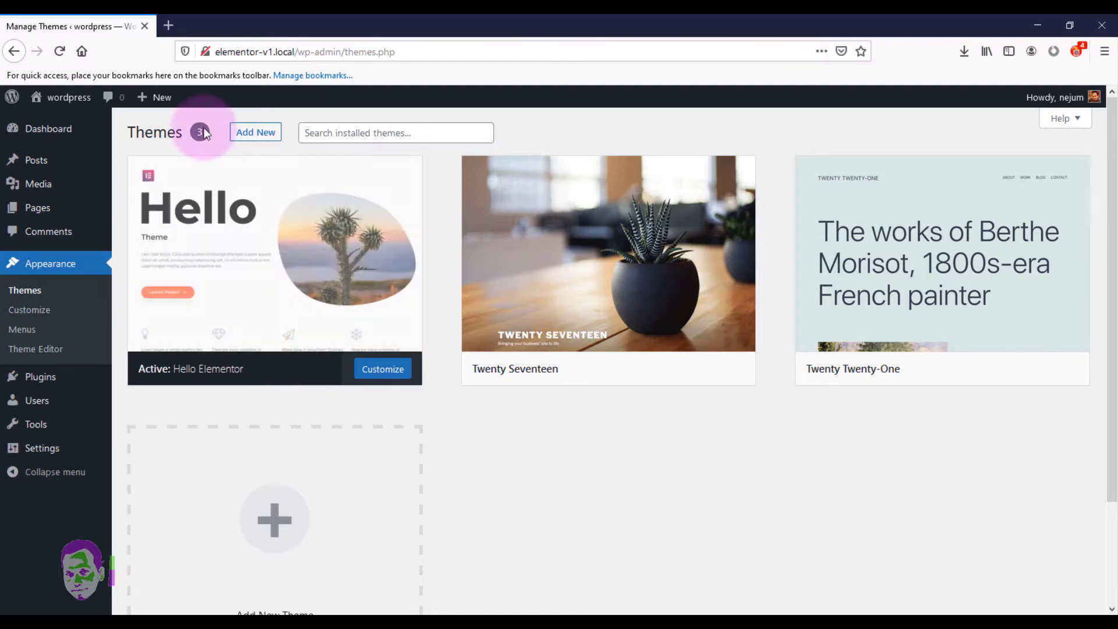
# - Open nejum.com/elementor in a new browser tab and go to Elementor's pricing page
pyautogui.click(168, 25)
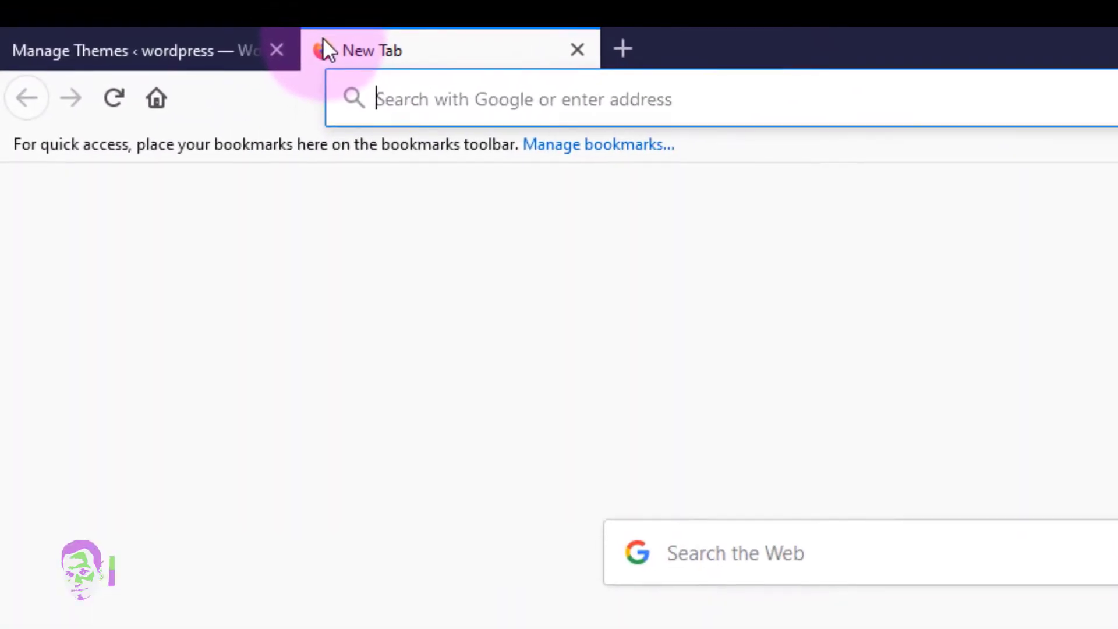
pyautogui.write('nejum')
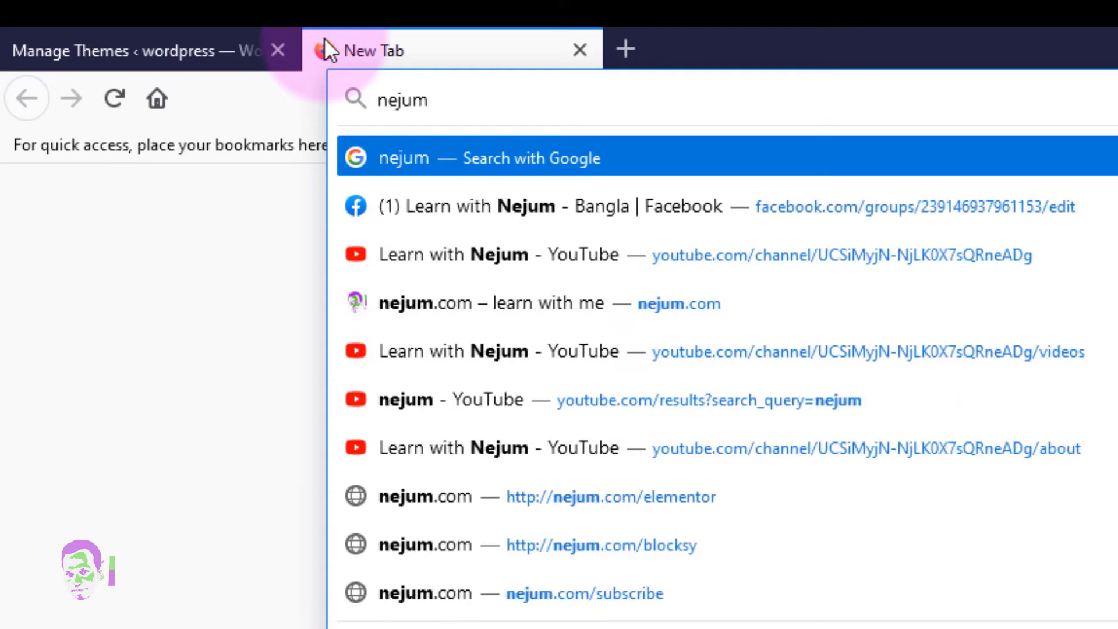
pyautogui.write('.com/')
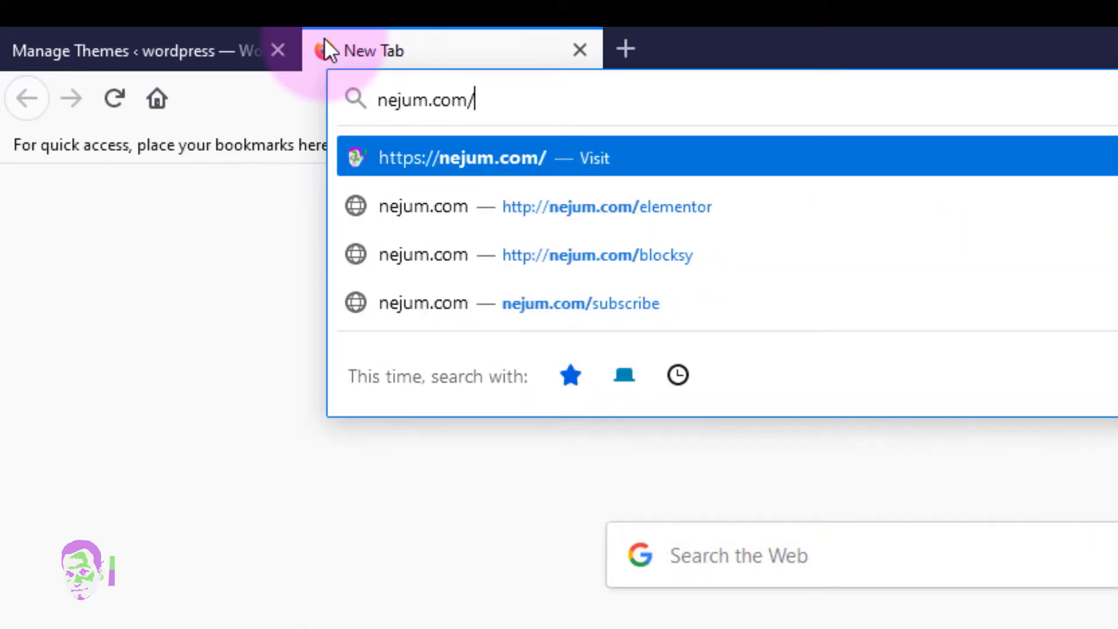
pyautogui.write('ele')
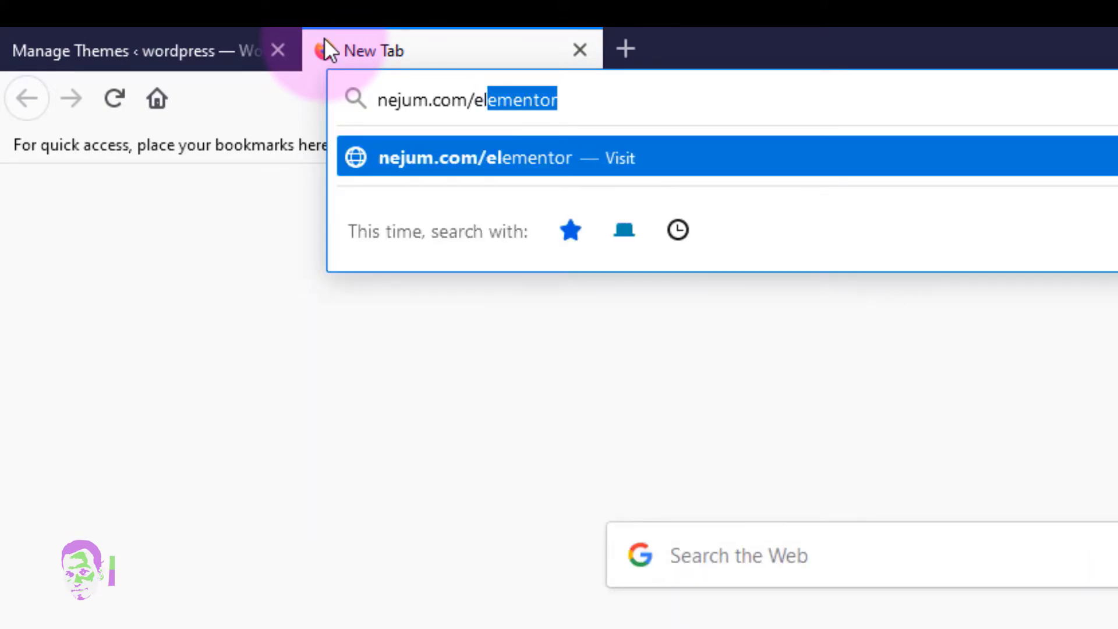
pyautogui.write('mento')
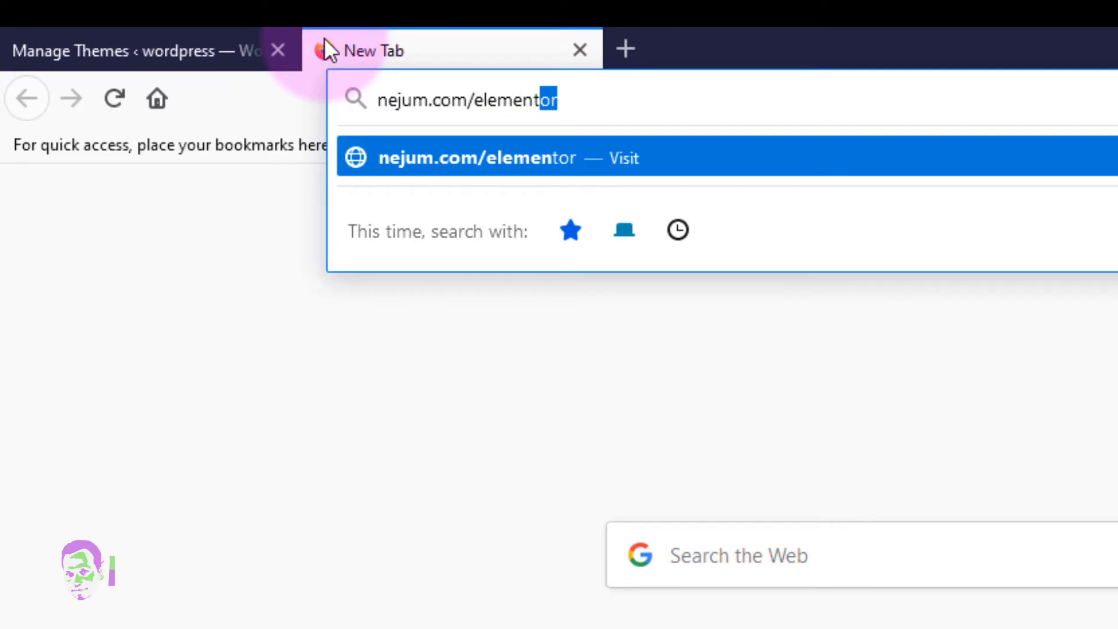
pyautogui.write('r')
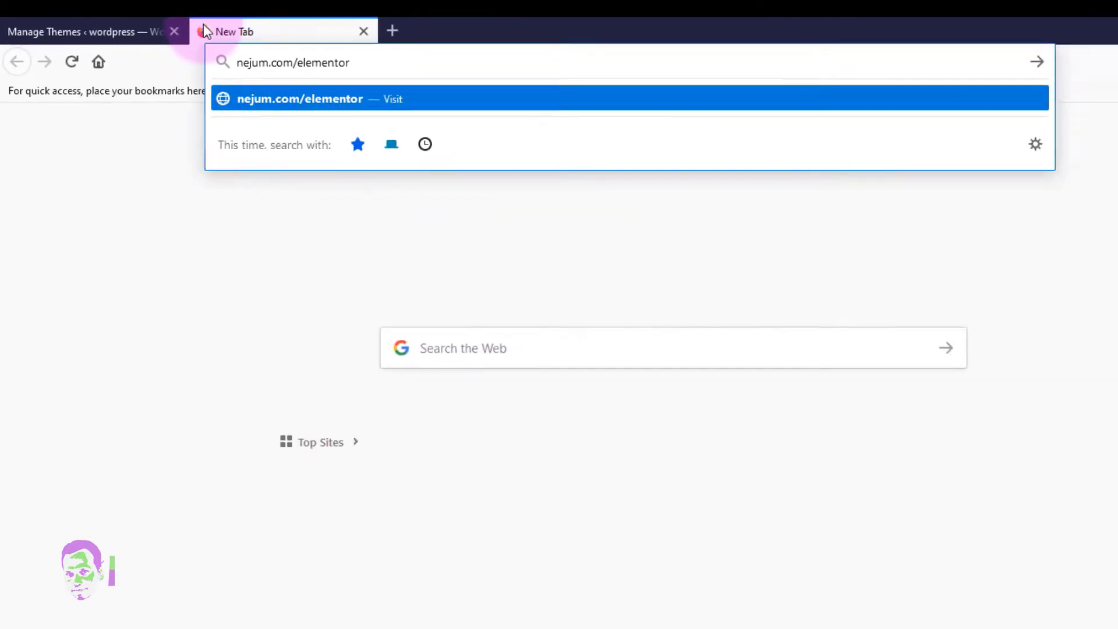
pyautogui.press('Return')
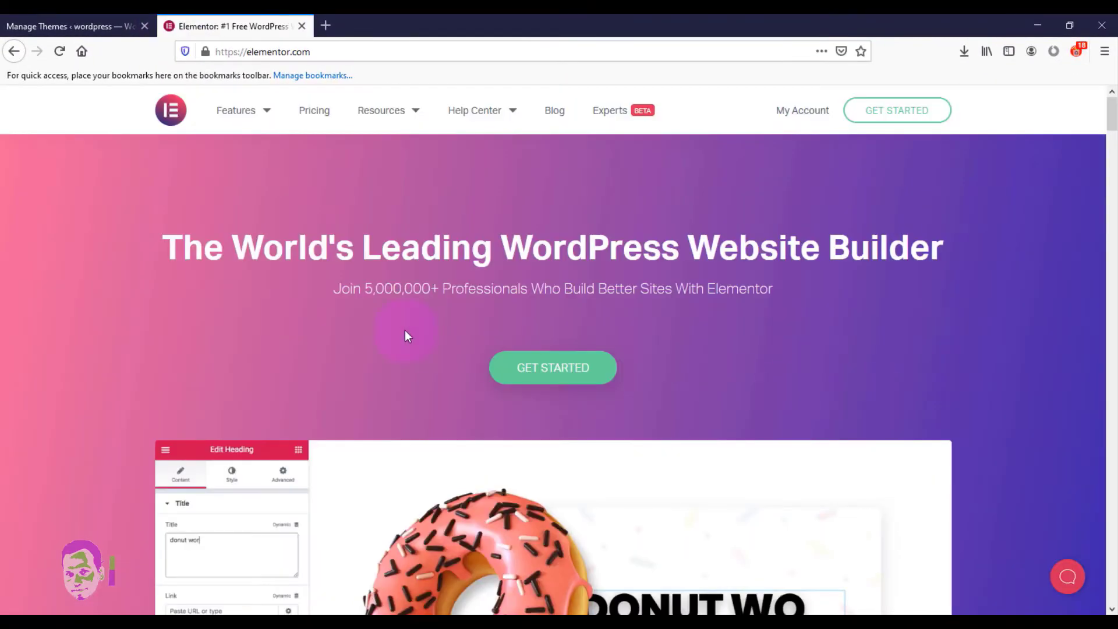
pyautogui.click(319, 109)
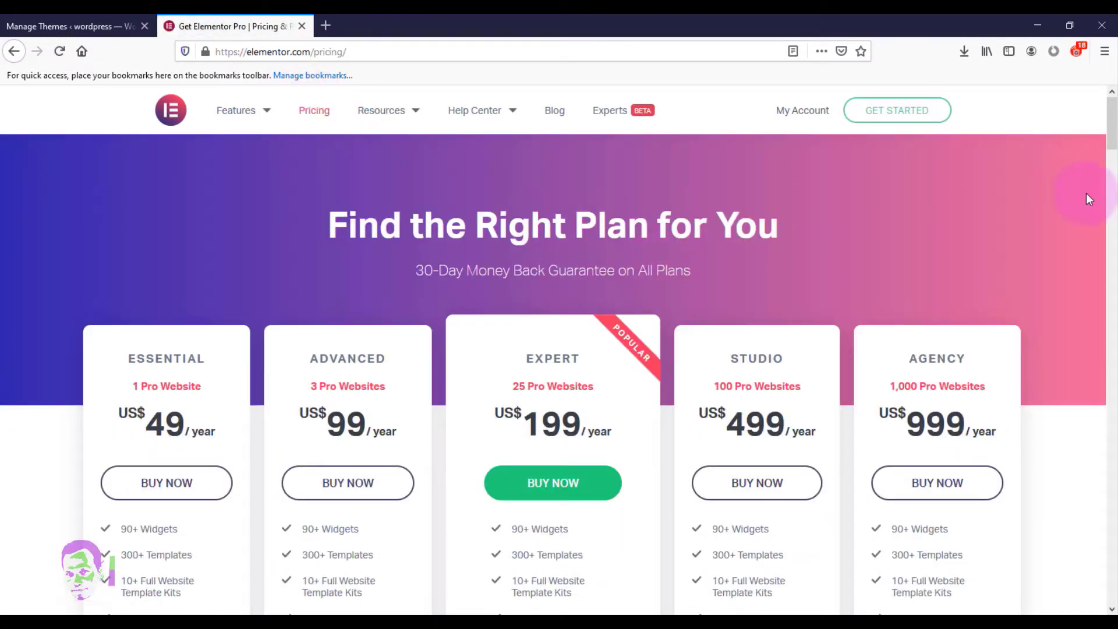
# - Examine the Essential plan's website allowance and its widgets, Theme Builder, Form Builder, WooCommerce Builder and Popup Builder entries
pyautogui.moveTo(1116, 141); pyautogui.dragTo(1116, 159)
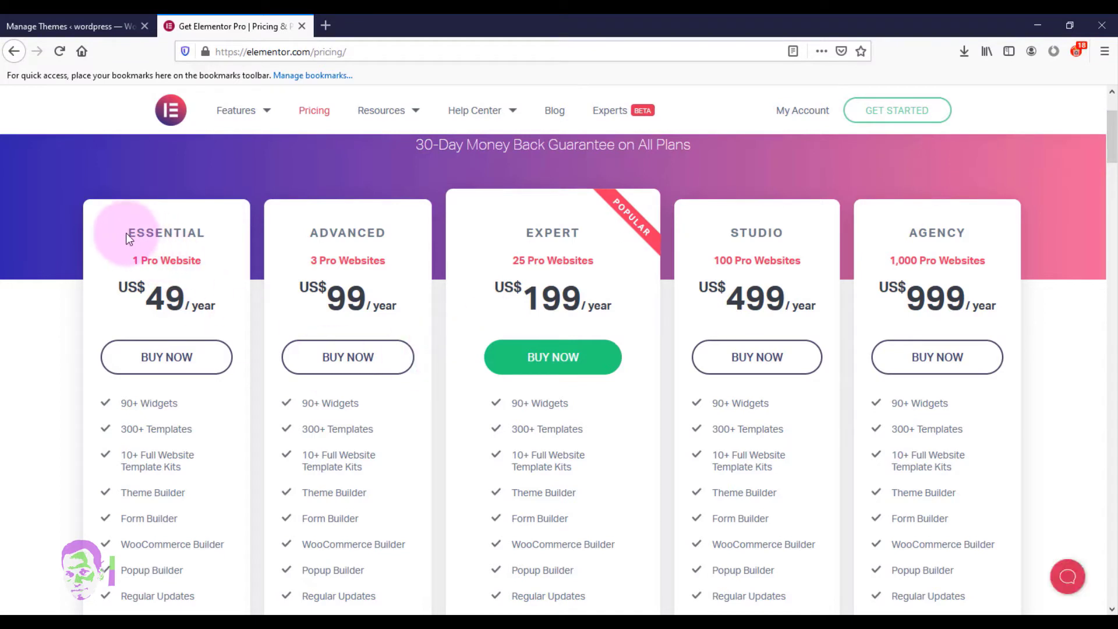
pyautogui.moveTo(126, 233); pyautogui.dragTo(215, 239)
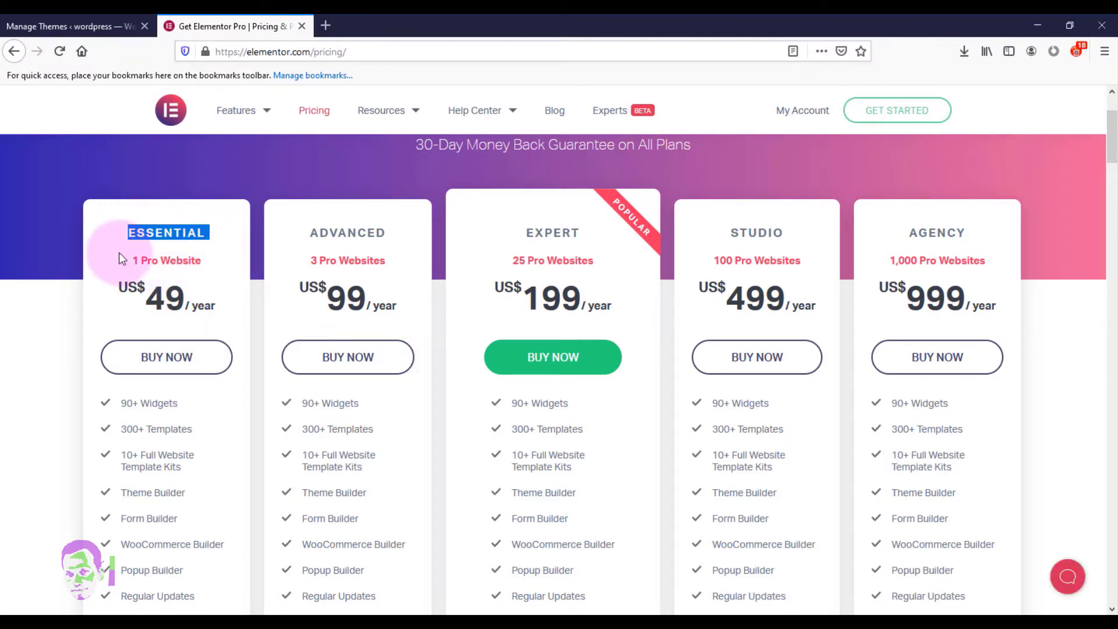
pyautogui.moveTo(131, 260); pyautogui.dragTo(216, 265)
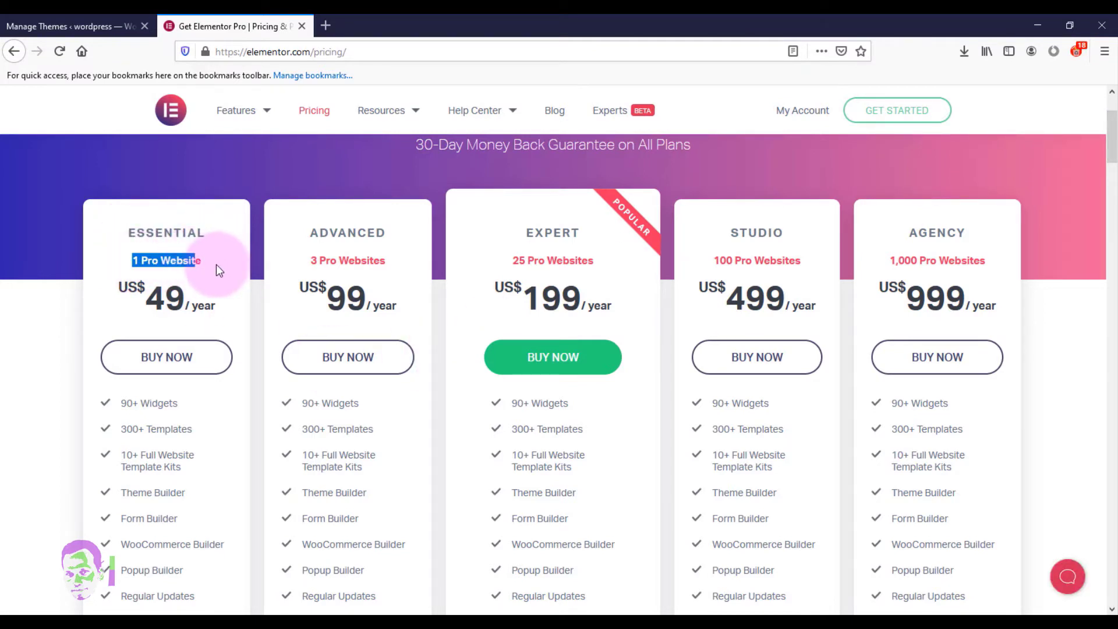
pyautogui.click(215, 265)
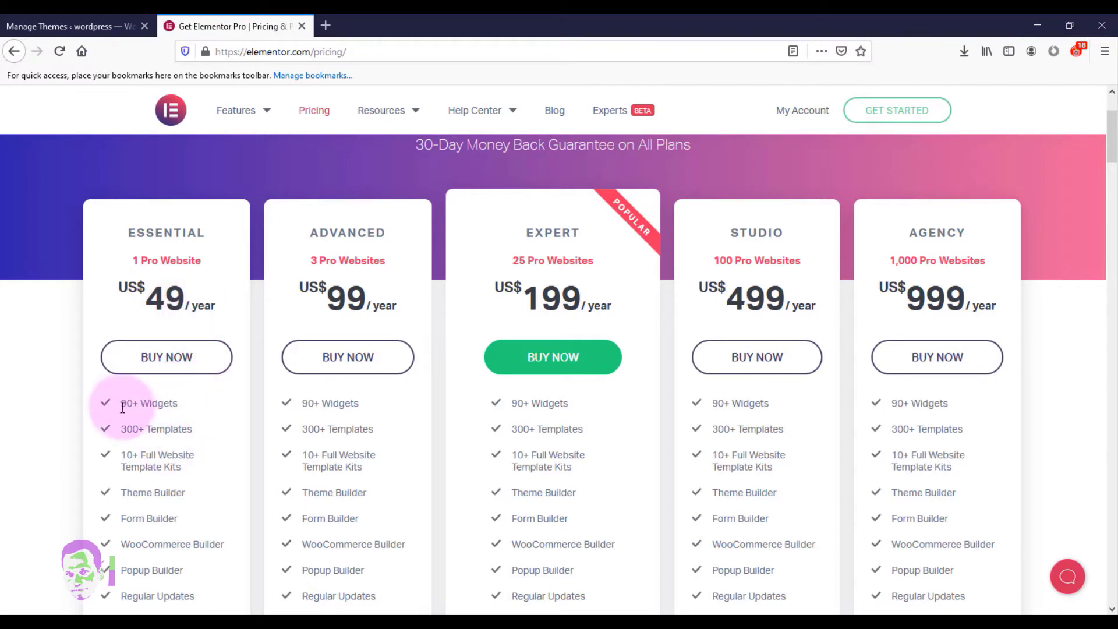
pyautogui.moveTo(122, 407); pyautogui.dragTo(180, 404)
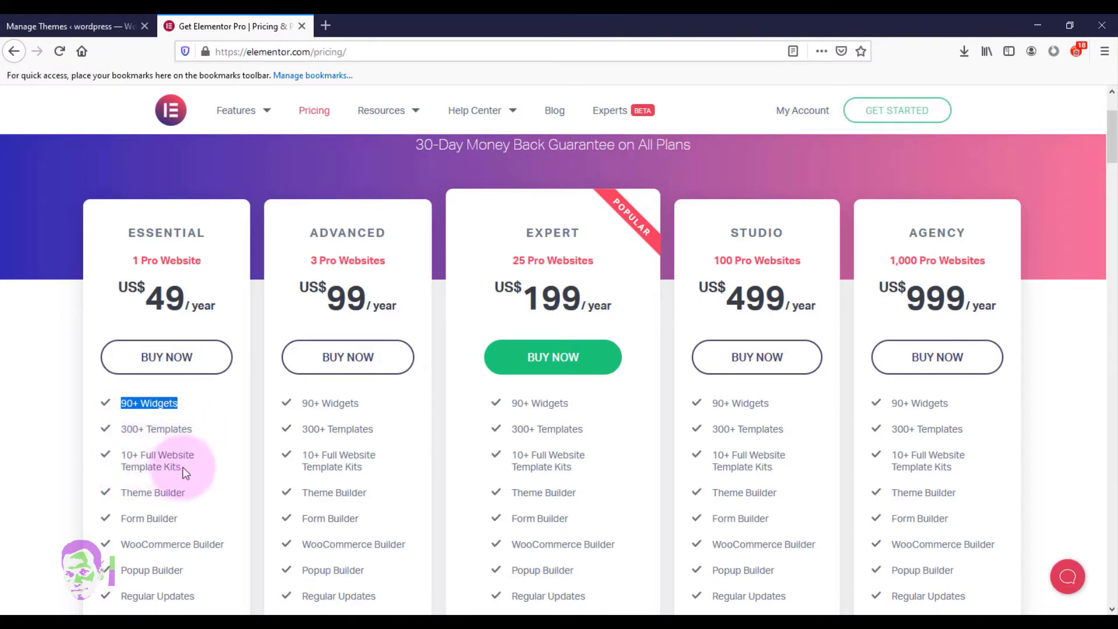
pyautogui.moveTo(120, 493); pyautogui.dragTo(210, 483)
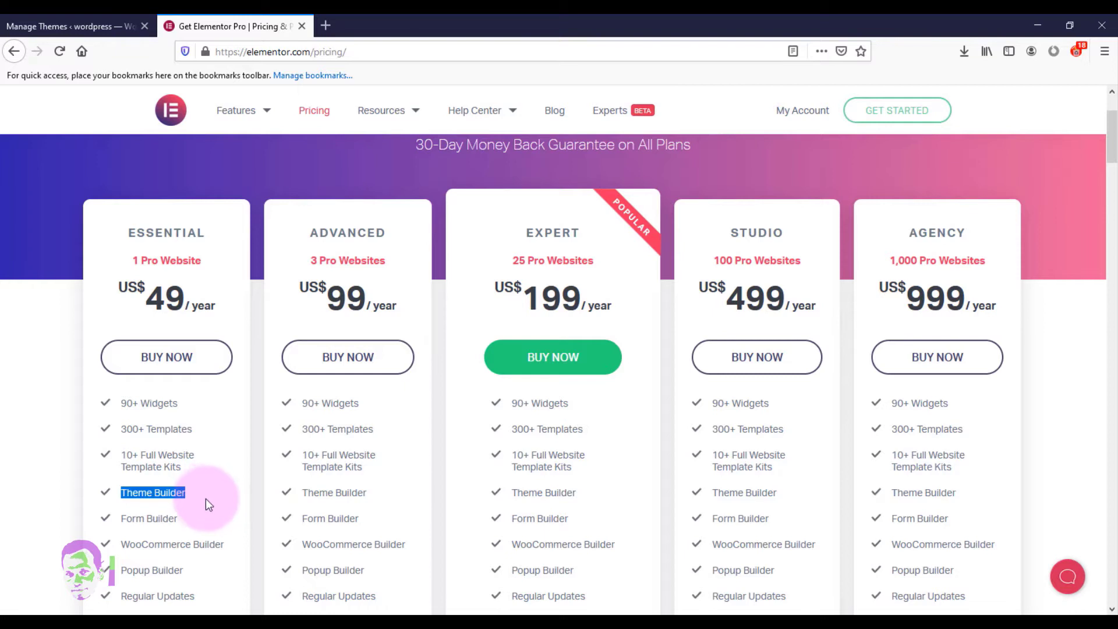
pyautogui.moveTo(120, 521); pyautogui.dragTo(194, 525)
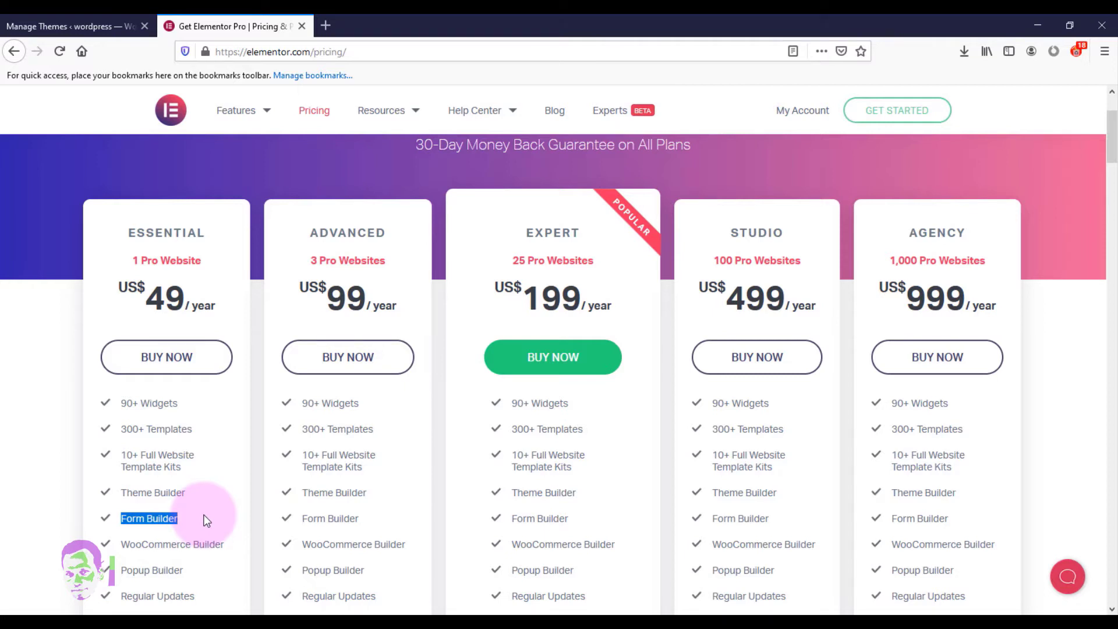
pyautogui.moveTo(120, 545); pyautogui.dragTo(235, 552)
pyautogui.click(231, 549)
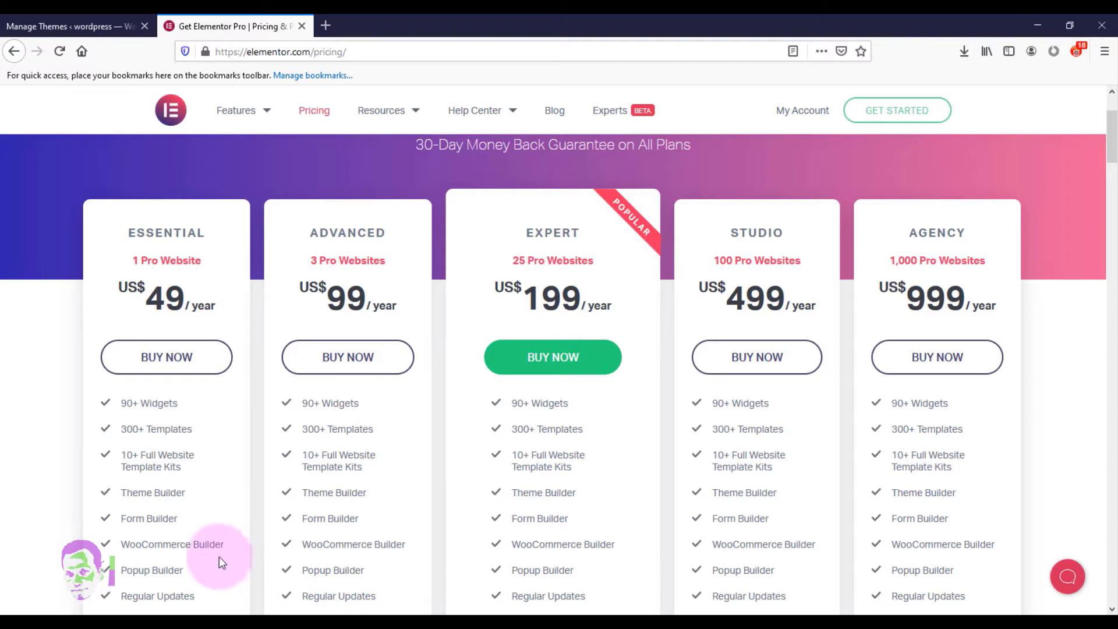
pyautogui.moveTo(119, 571); pyautogui.dragTo(196, 575)
pyautogui.click(201, 577)
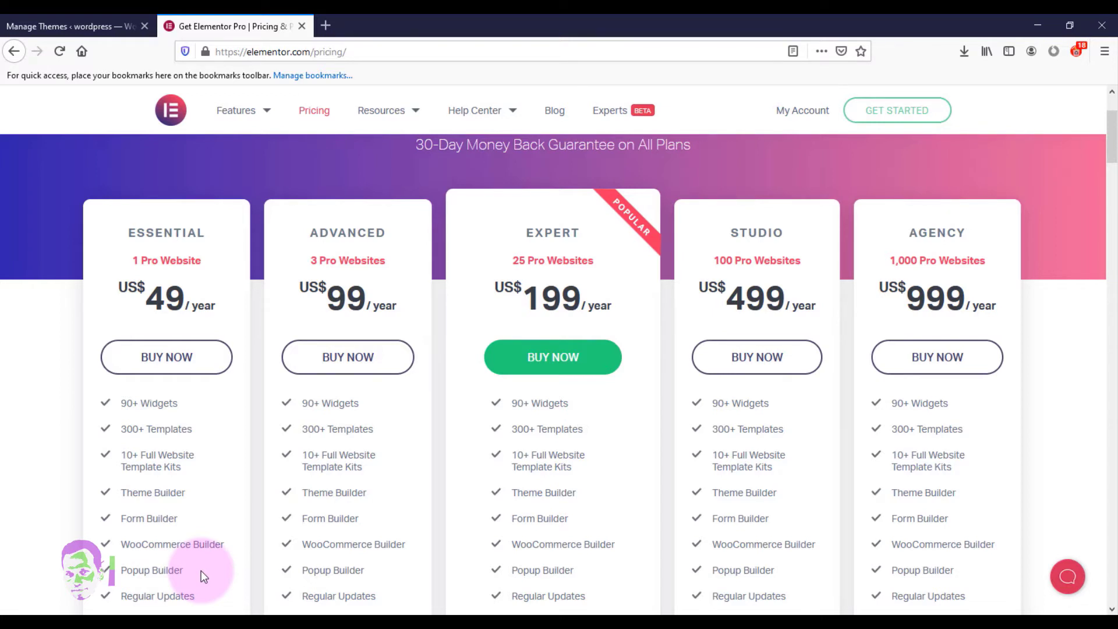
# - Examine the Essential plan's update and Premium Support entries, including the response time and number of members covered
pyautogui.scroll(-3, 201, 576)
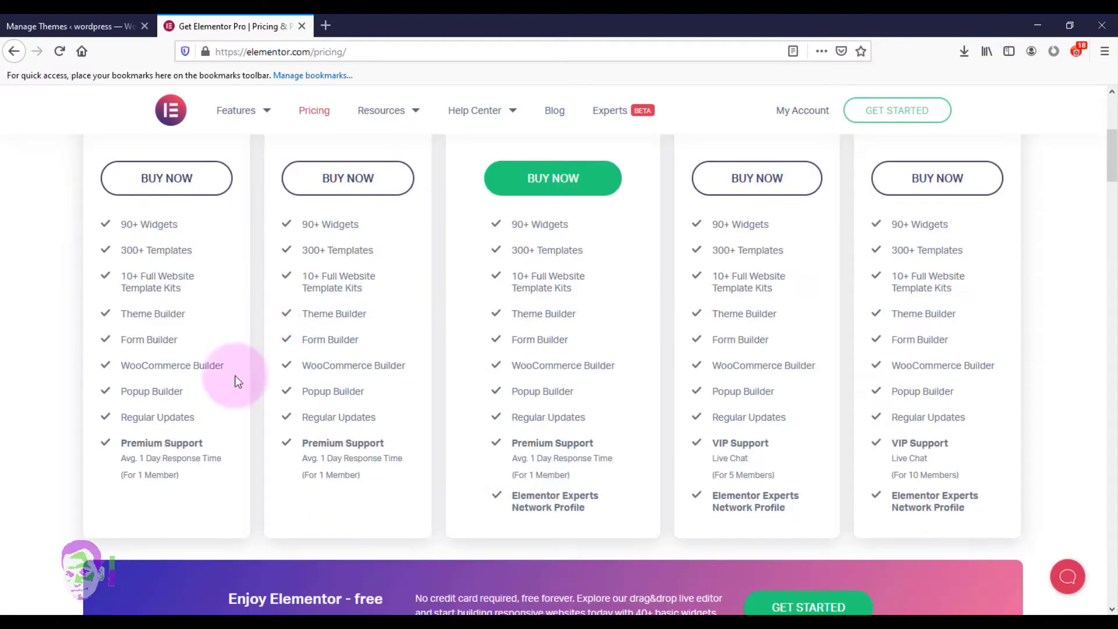
pyautogui.moveTo(119, 418); pyautogui.dragTo(198, 417)
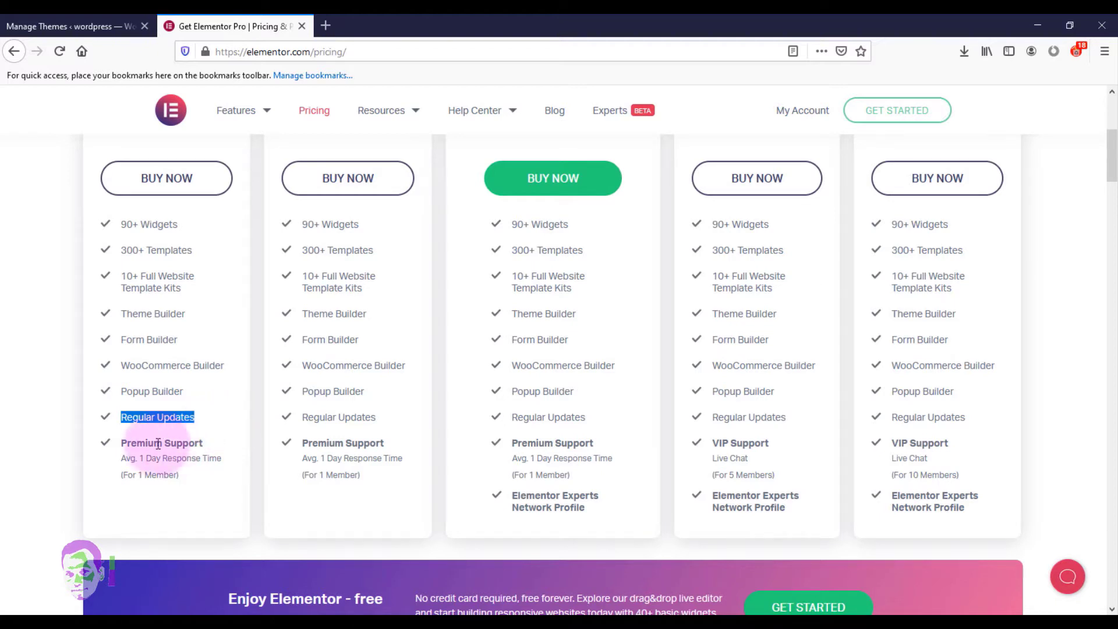
pyautogui.click(214, 441)
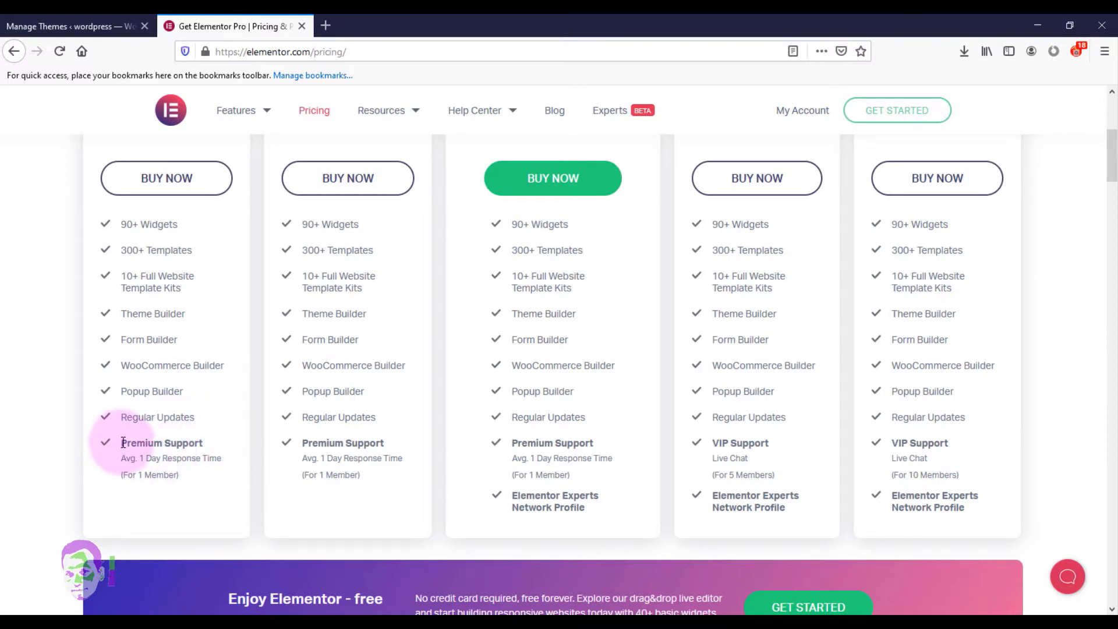
pyautogui.moveTo(110, 442); pyautogui.dragTo(220, 444)
pyautogui.click(220, 445)
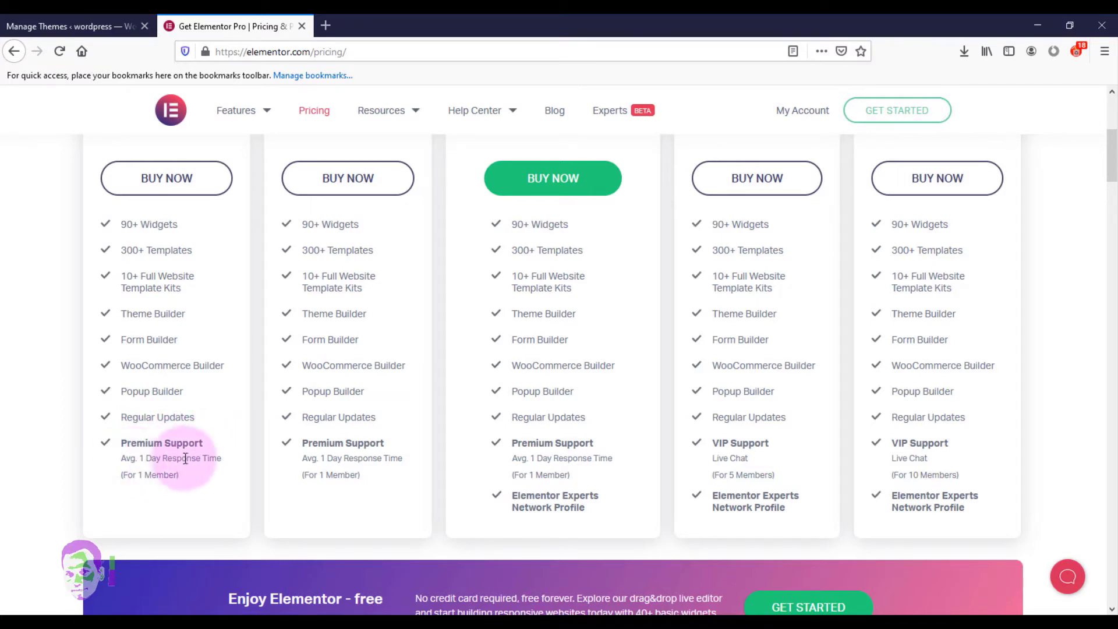
pyautogui.moveTo(224, 459); pyautogui.dragTo(119, 460)
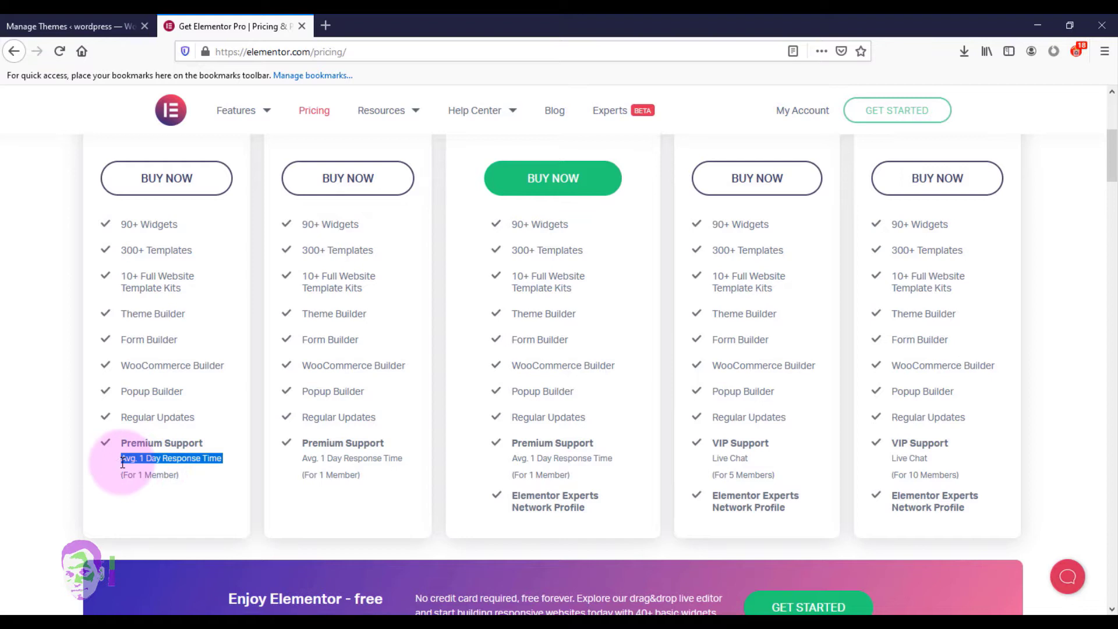
pyautogui.click(220, 475)
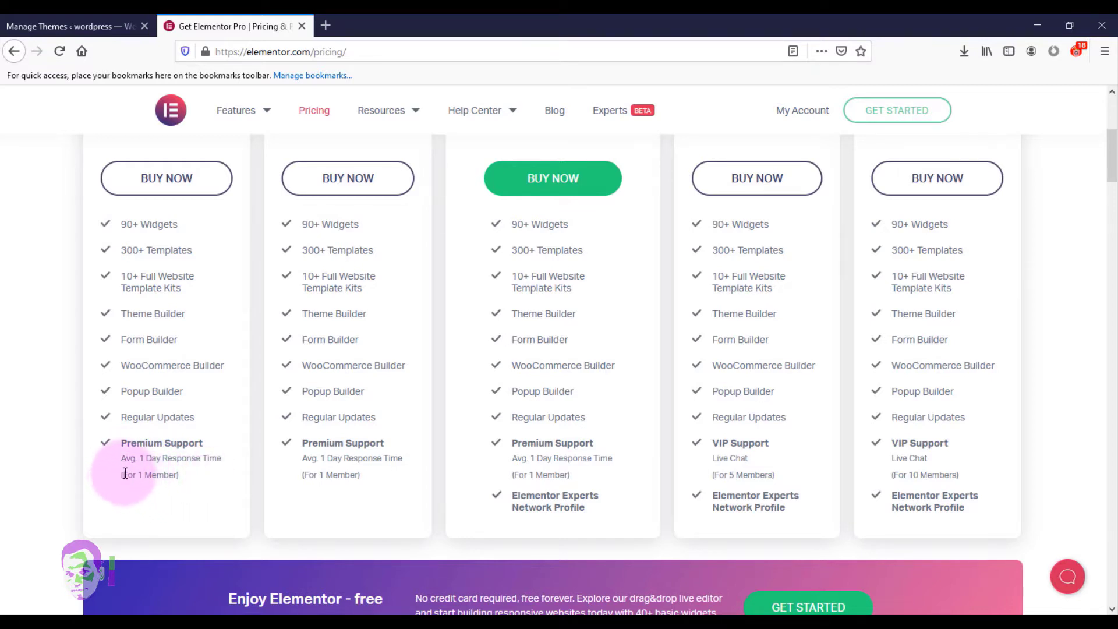
pyautogui.moveTo(120, 474); pyautogui.dragTo(183, 479)
pyautogui.click(181, 478)
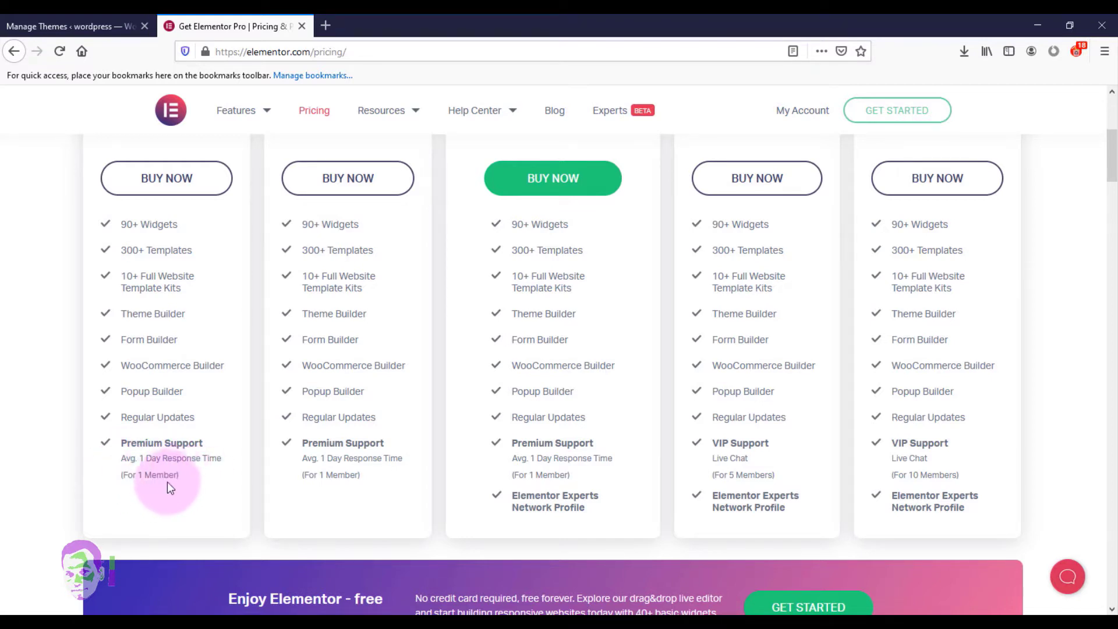
pyautogui.moveTo(179, 478); pyautogui.dragTo(139, 478)
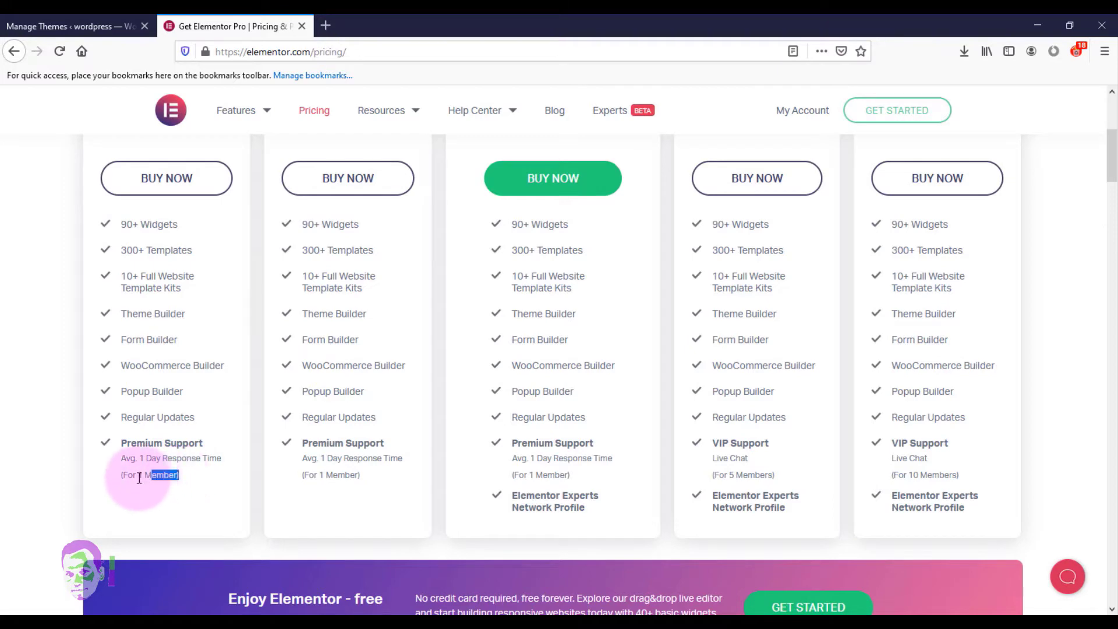
pyautogui.click(228, 557)
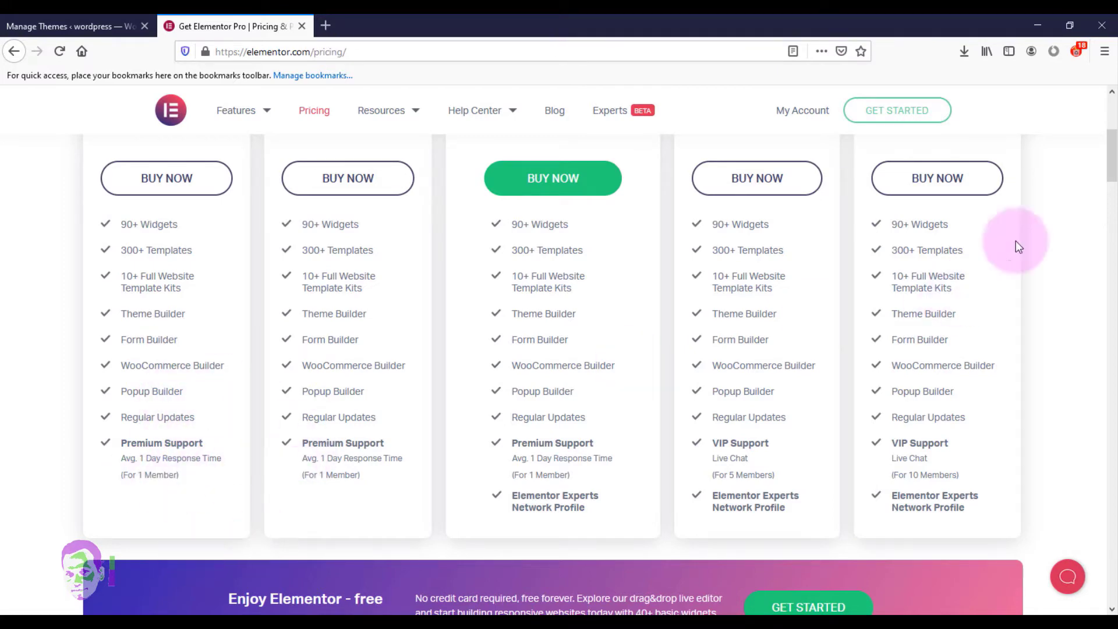
# - Examine the Advanced plan's website allowance and compare its price and features with the other Elementor plans
pyautogui.scroll(3, 1112, 155)
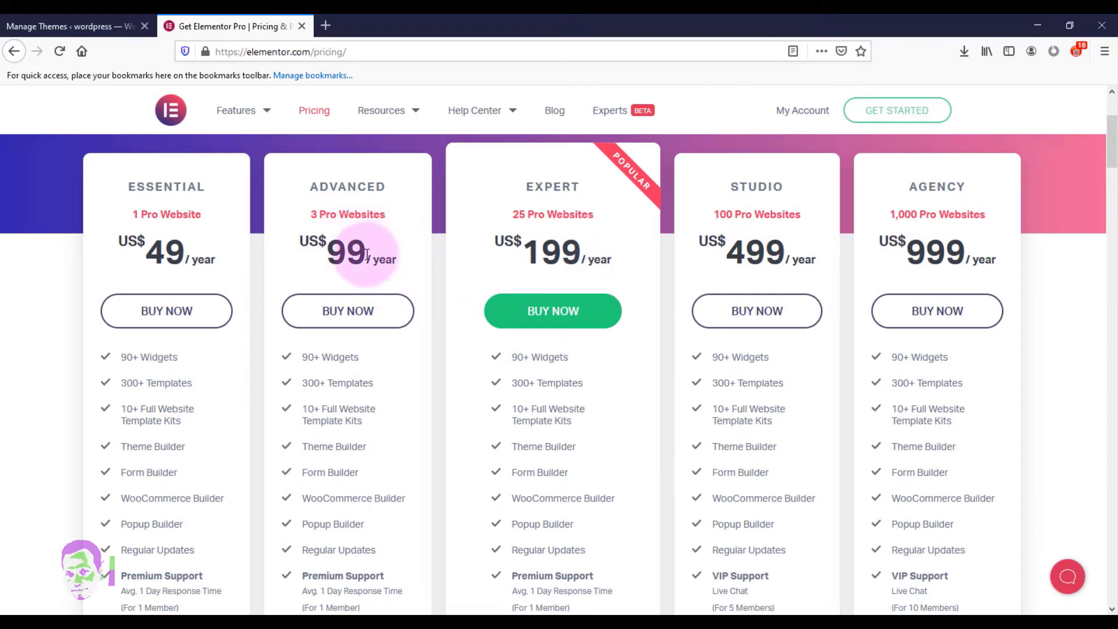
pyautogui.moveTo(298, 187); pyautogui.dragTo(395, 202)
pyautogui.click(405, 233)
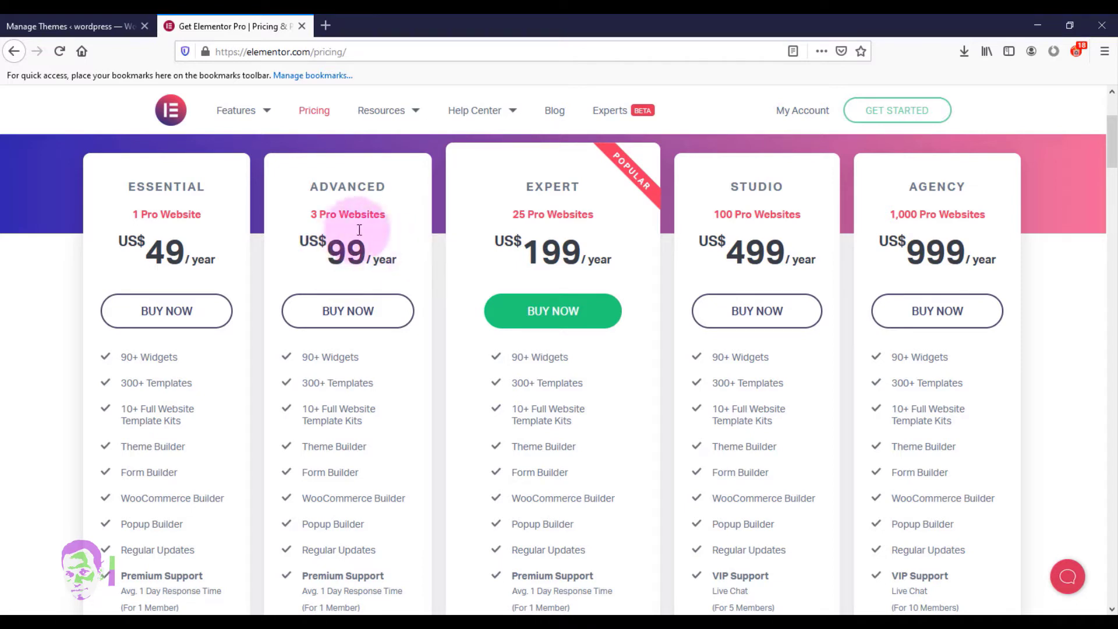
pyautogui.moveTo(306, 217); pyautogui.dragTo(400, 220)
pyautogui.click(394, 224)
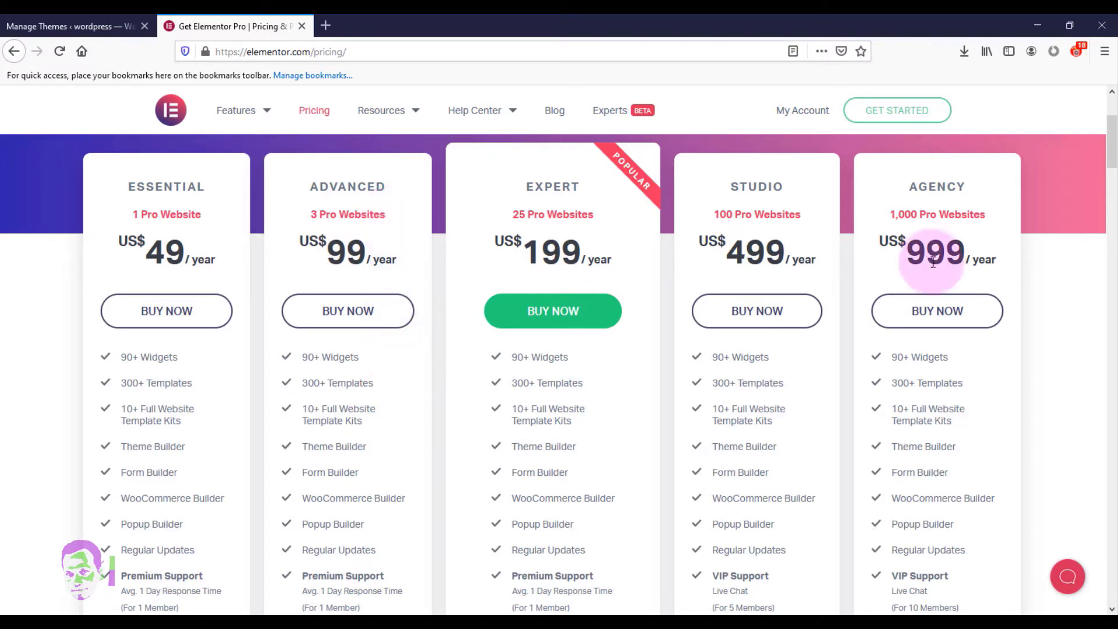
pyautogui.moveTo(1113, 146); pyautogui.dragTo(1115, 163)
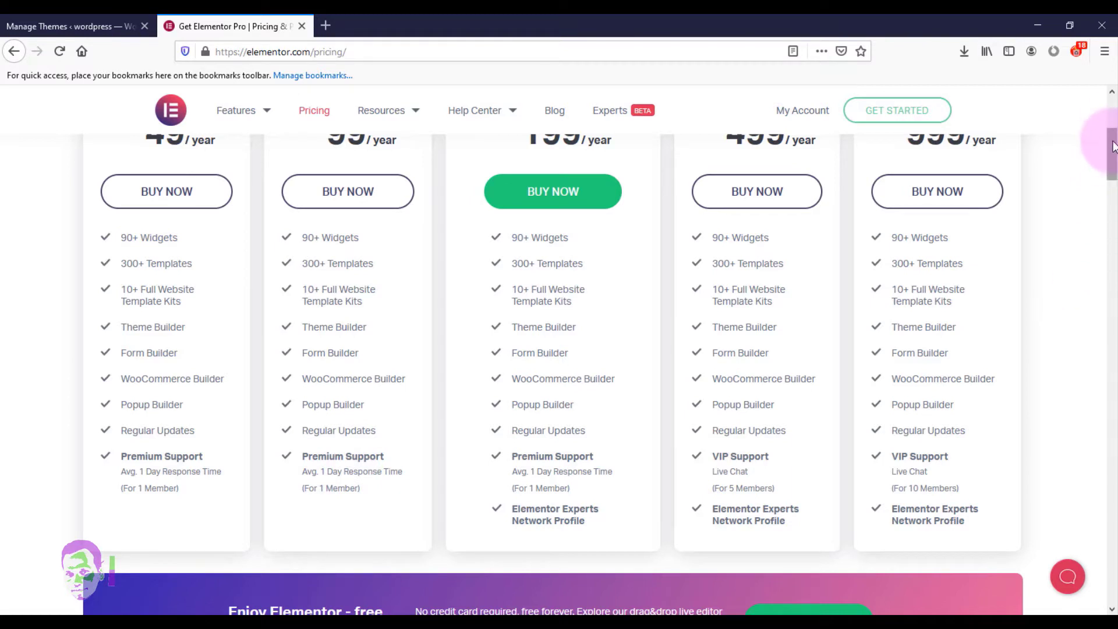
pyautogui.moveTo(1113, 147); pyautogui.dragTo(1106, 137)
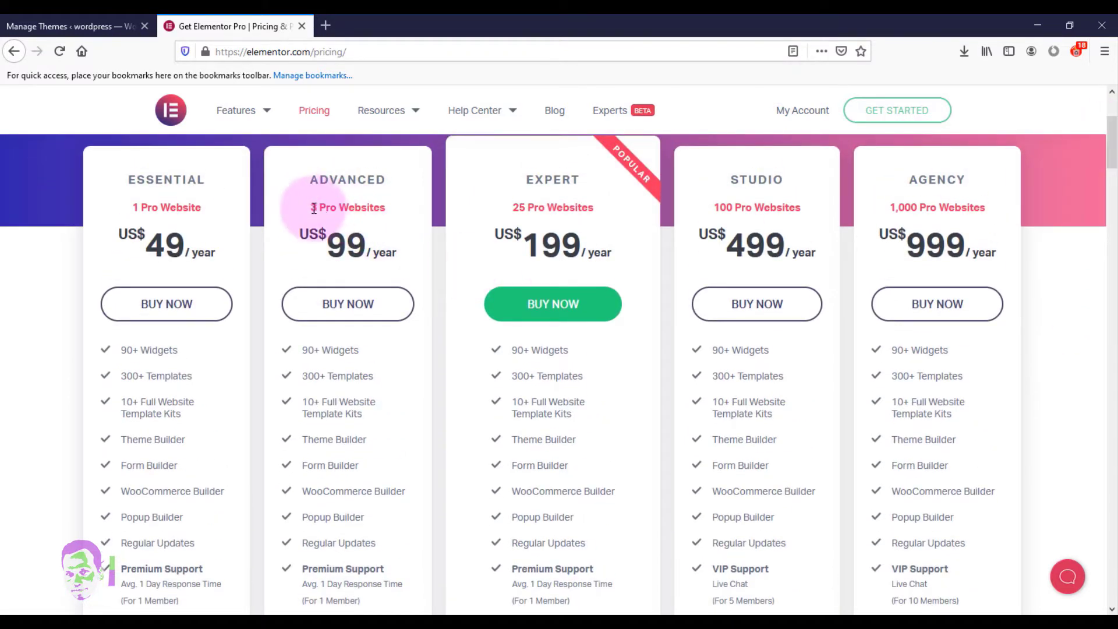
# - Examine the Advanced plan's website allowance, and the Expert plan's website allowance and Elementor Experts Network Profile entry
pyautogui.moveTo(314, 208); pyautogui.dragTo(387, 205)
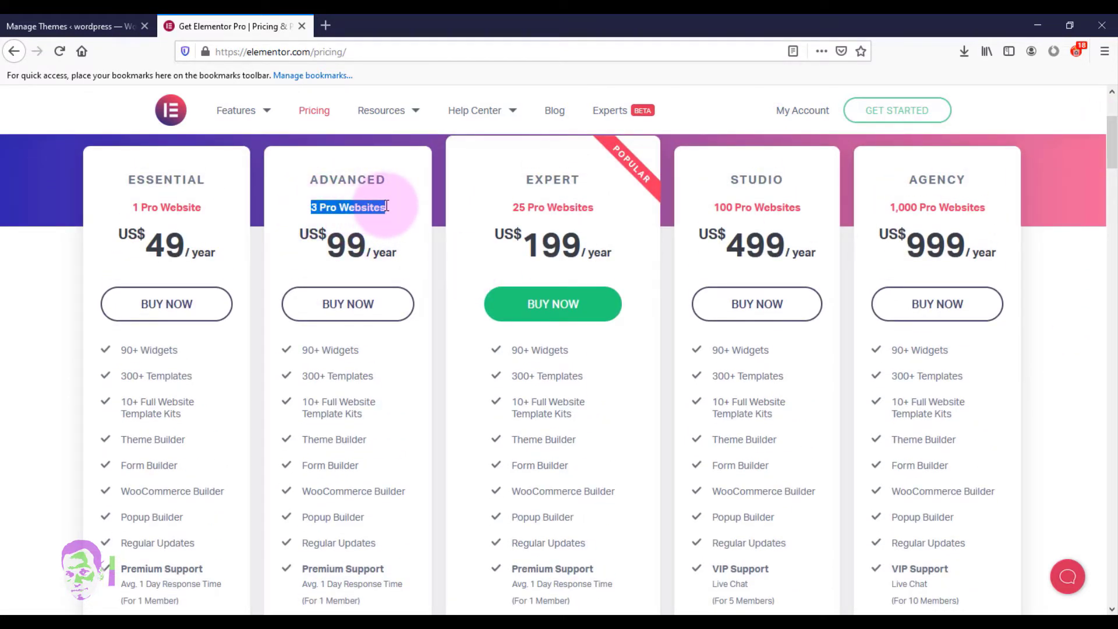
pyautogui.moveTo(526, 182); pyautogui.dragTo(600, 177)
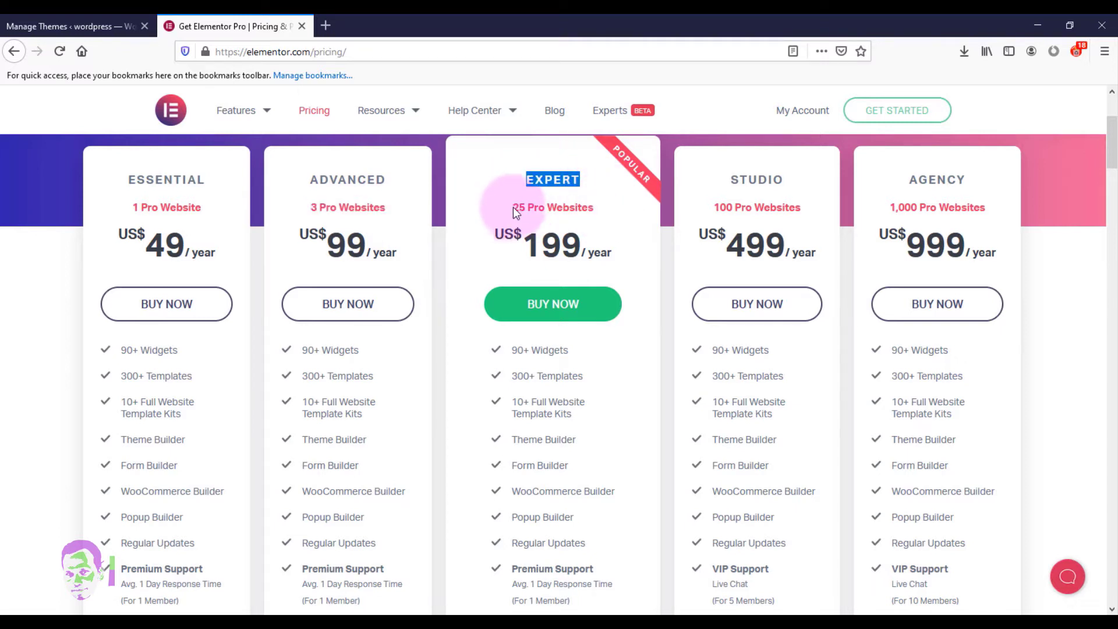
pyautogui.moveTo(515, 208); pyautogui.dragTo(616, 213)
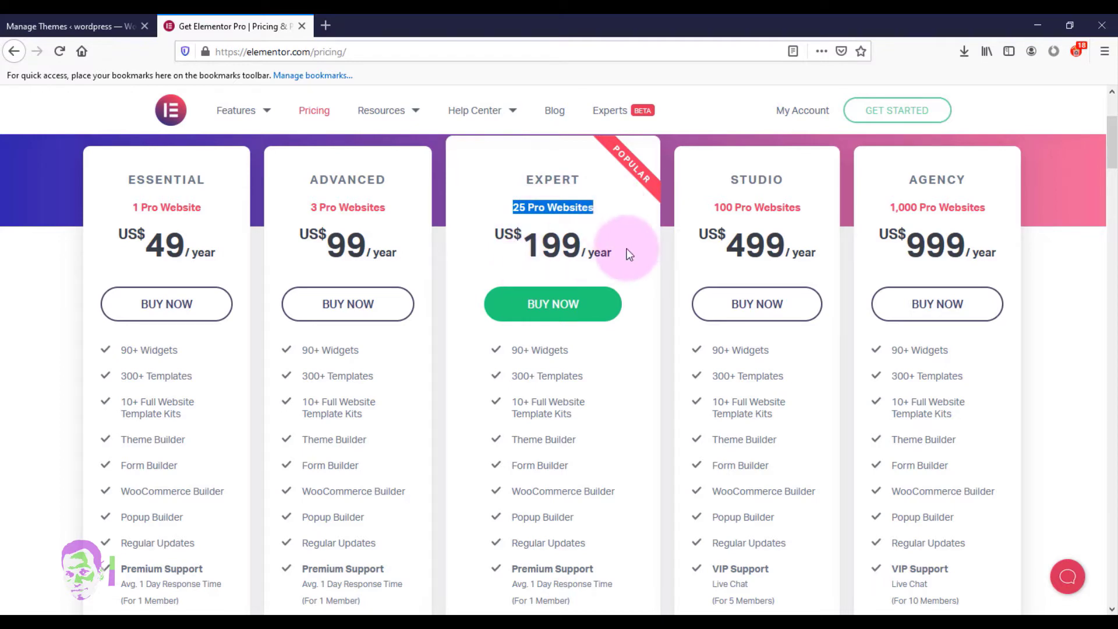
pyautogui.moveTo(1112, 166); pyautogui.dragTo(1117, 177)
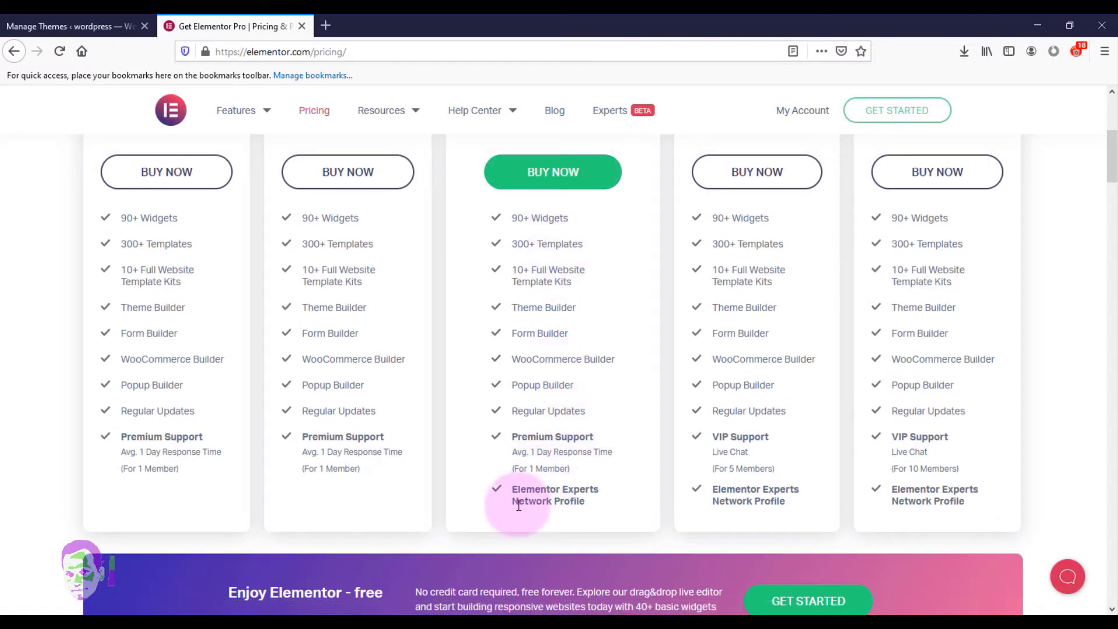
pyautogui.moveTo(513, 491); pyautogui.dragTo(601, 487)
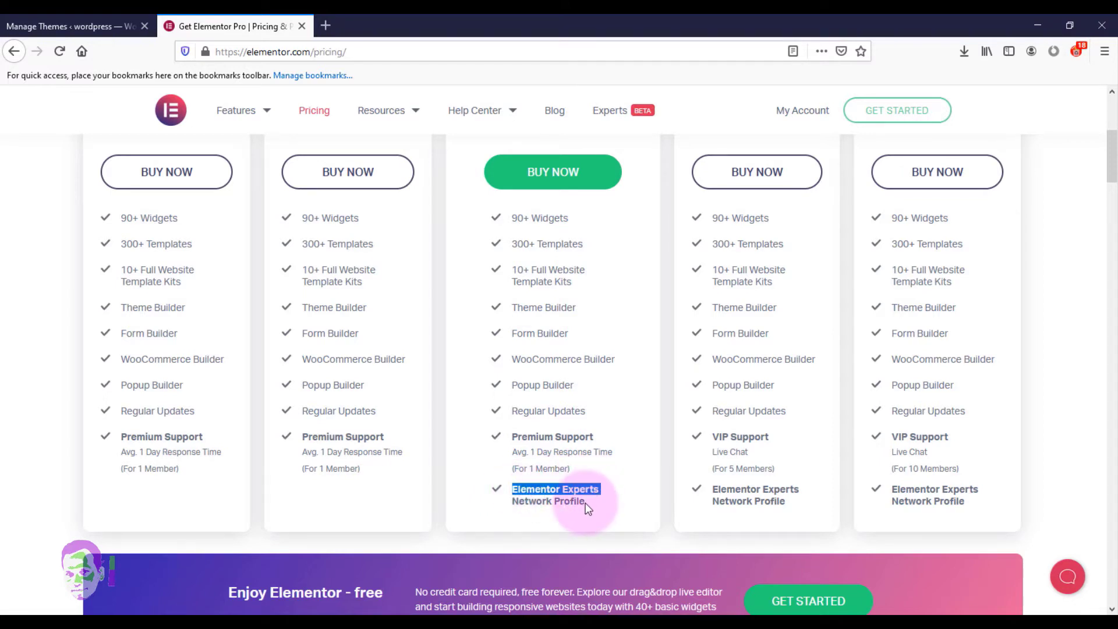
# - Open the Elementor Experts site in a new tab, browse the expert listings and return to the pricing page
pyautogui.middleClick(629, 115)
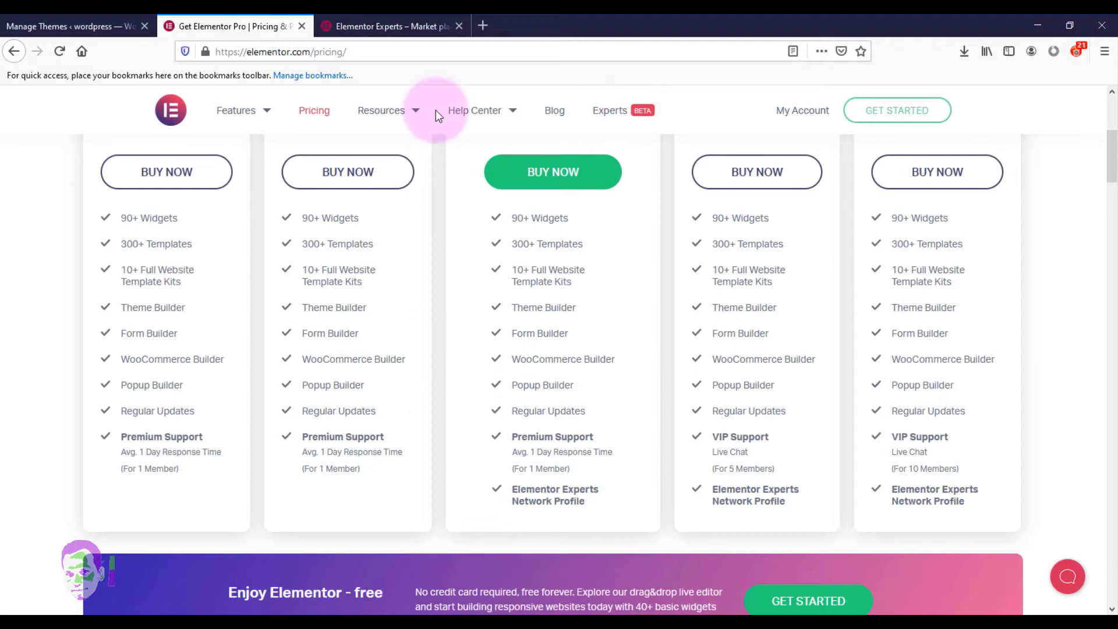
pyautogui.click(389, 24)
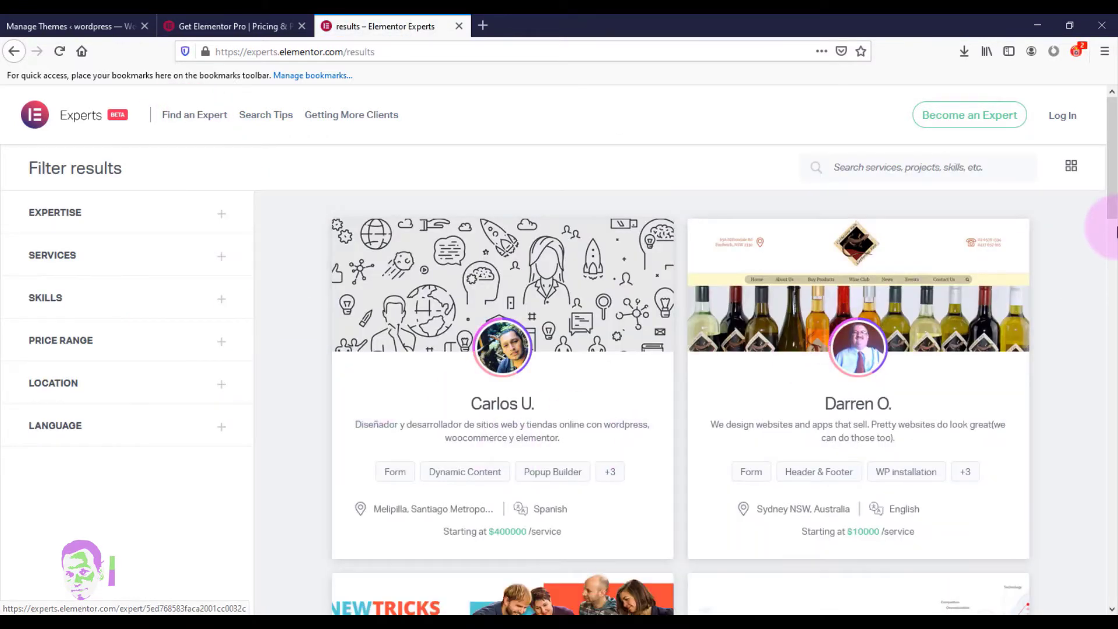
pyautogui.moveTo(1114, 158)
pyautogui.mouseDown()
pyautogui.moveTo(1117, 594)
pyautogui.moveTo(1116, 157)
pyautogui.mouseUp()
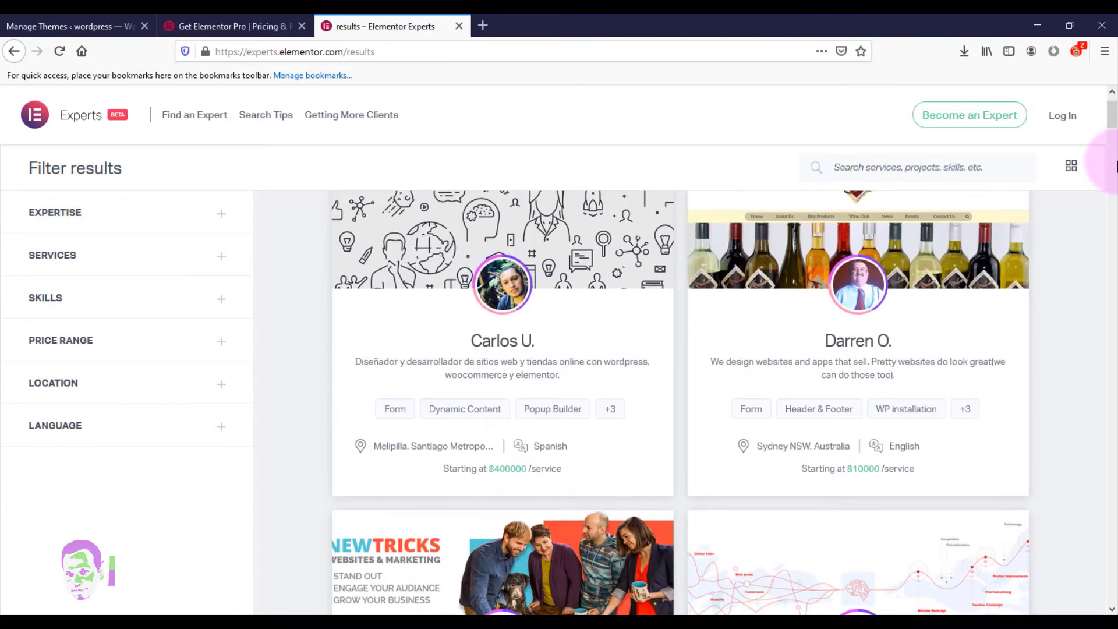
pyautogui.click(233, 27)
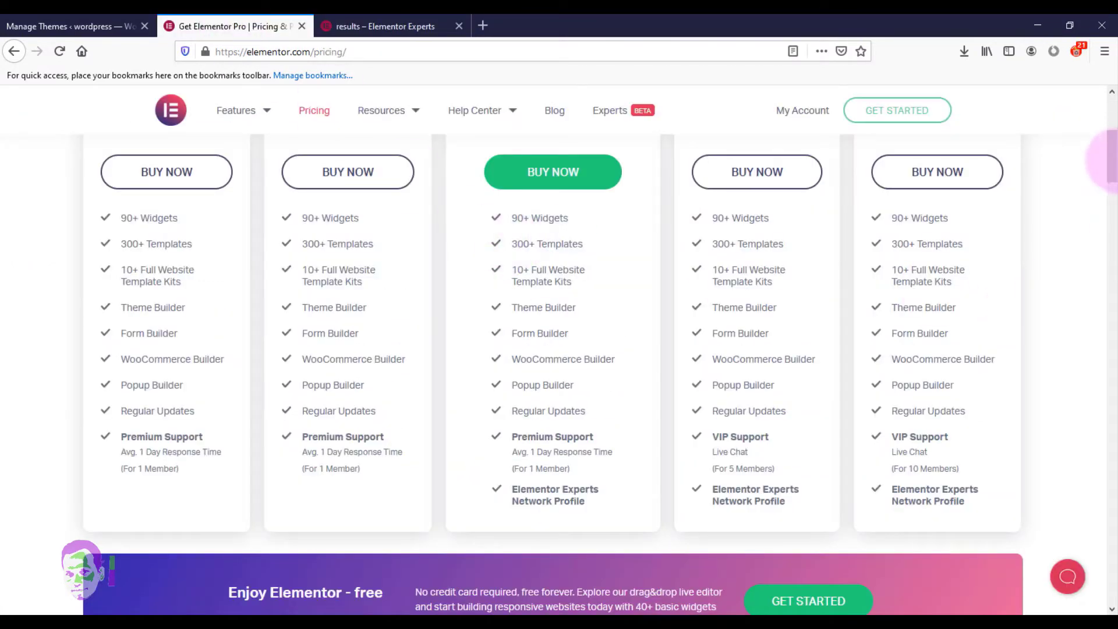
# - Examine the Studio plan's VIP Support, live chat and member coverage, comparing it with the Expert plan's Premium Support
pyautogui.moveTo(1116, 144)
pyautogui.mouseDown()
pyautogui.moveTo(1116, 121)
pyautogui.moveTo(1112, 142)
pyautogui.mouseUp()
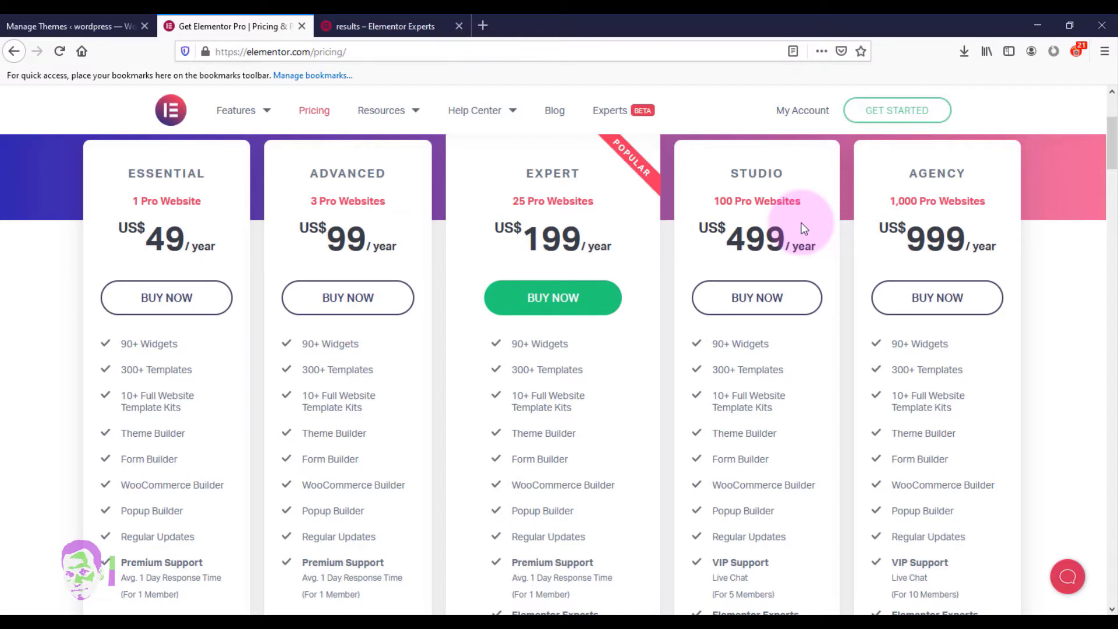
pyautogui.scroll(-2, 874, 269)
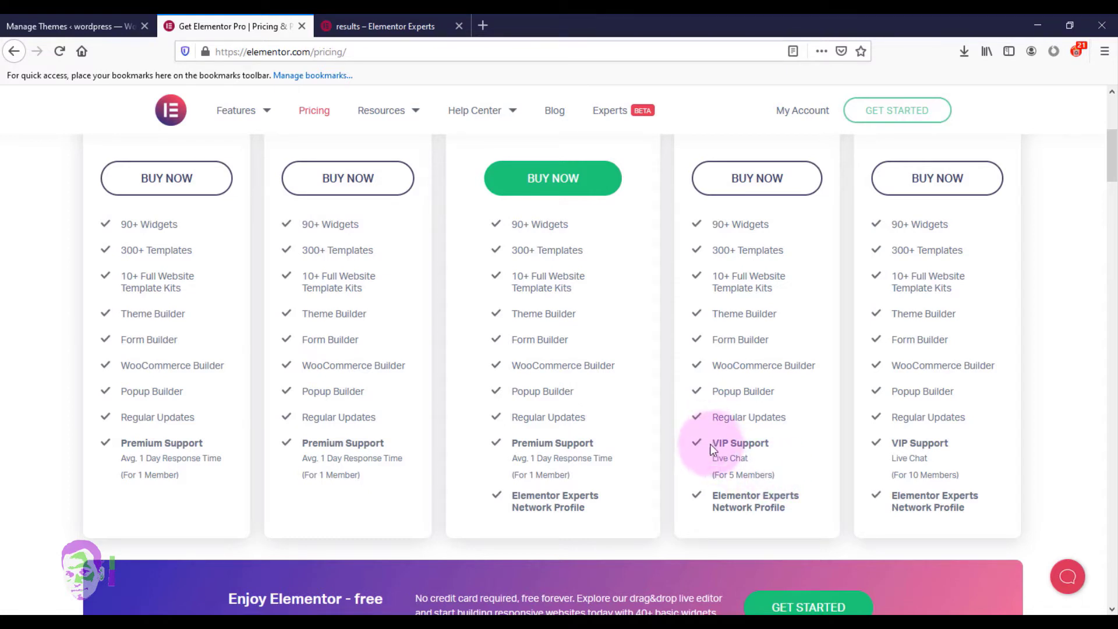
pyautogui.moveTo(712, 443); pyautogui.dragTo(763, 444)
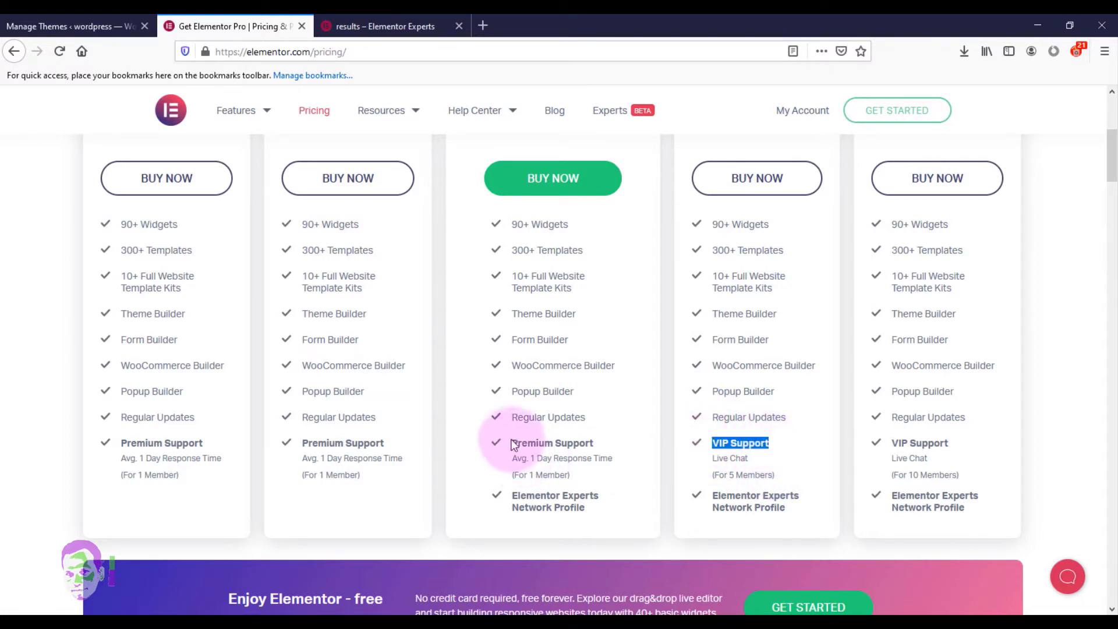
pyautogui.moveTo(511, 444); pyautogui.dragTo(620, 445)
pyautogui.click(717, 443)
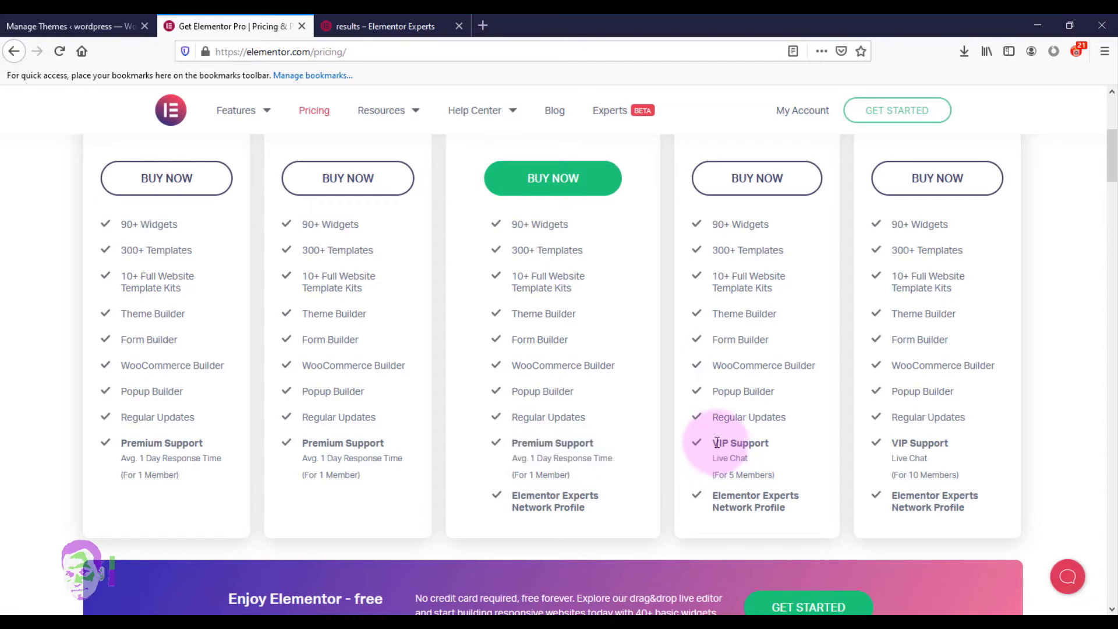
pyautogui.moveTo(715, 442); pyautogui.dragTo(767, 458)
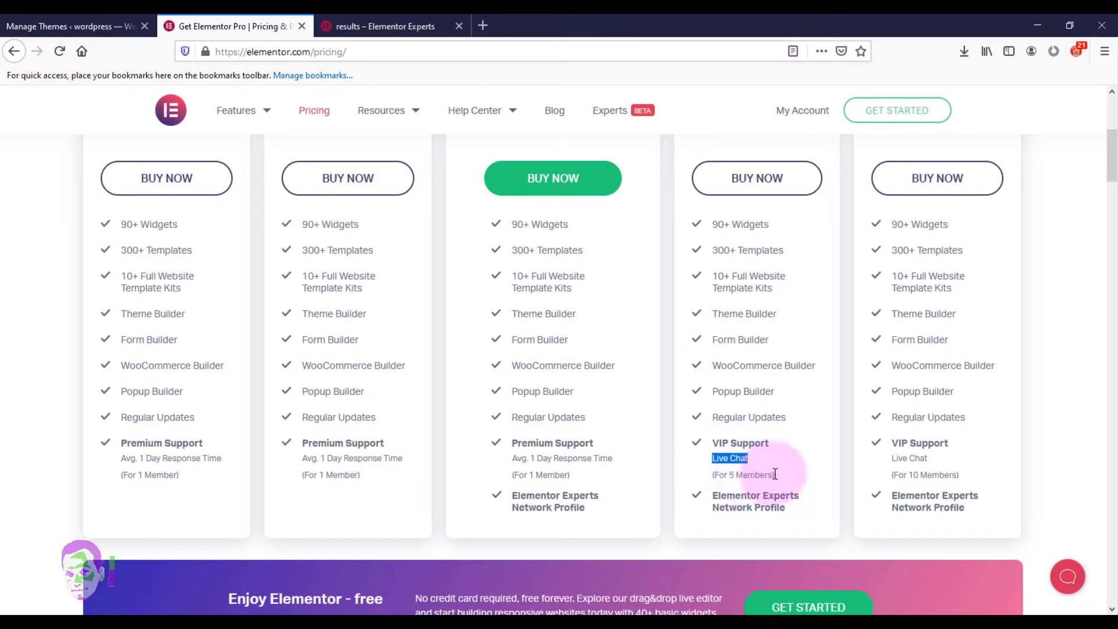
pyautogui.moveTo(776, 474); pyautogui.dragTo(718, 475)
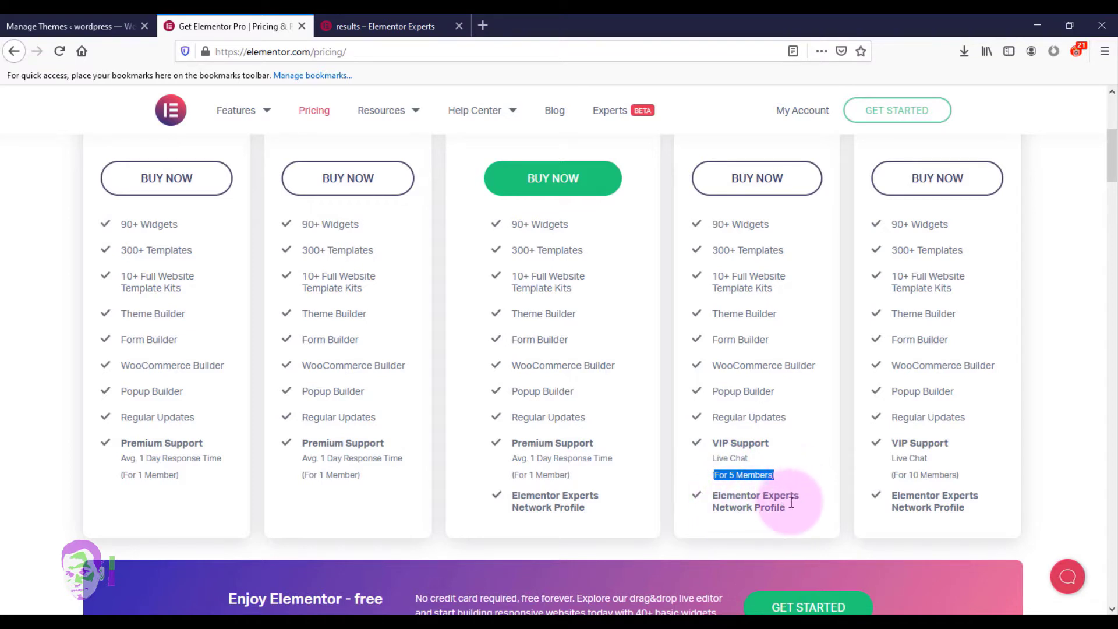
# - Examine the Agency plan's website allowance and compare its VIP Support member coverage with the Studio plan's
pyautogui.moveTo(1114, 166); pyautogui.dragTo(1116, 148)
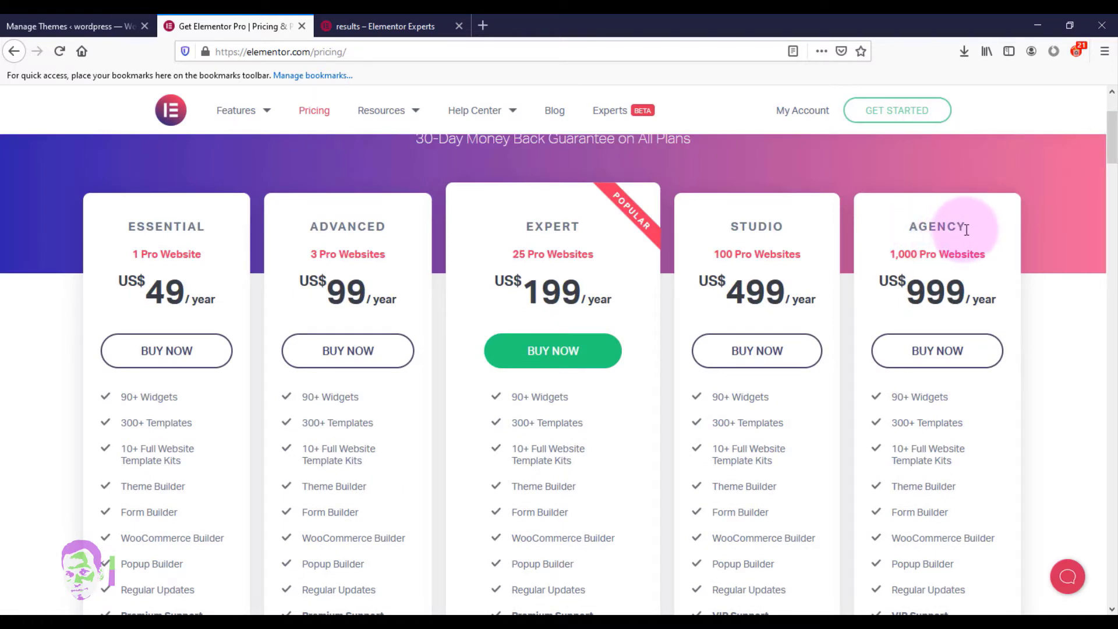
pyautogui.moveTo(890, 254); pyautogui.dragTo(984, 254)
pyautogui.scroll(-2, 990, 245)
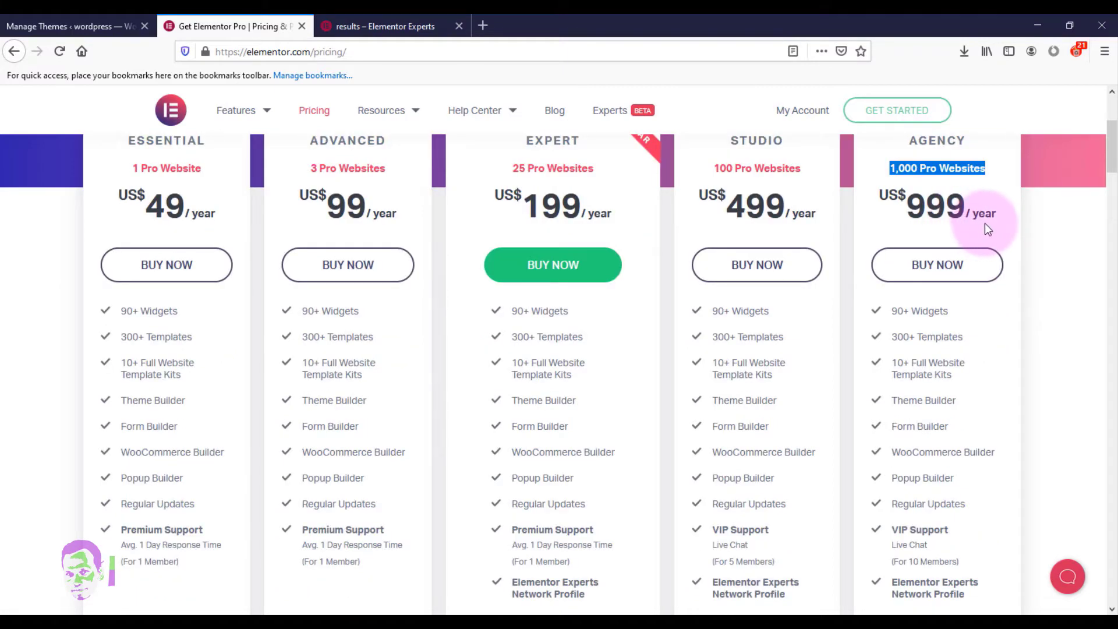
pyautogui.click(1059, 207)
pyautogui.scroll(1, 1063, 206)
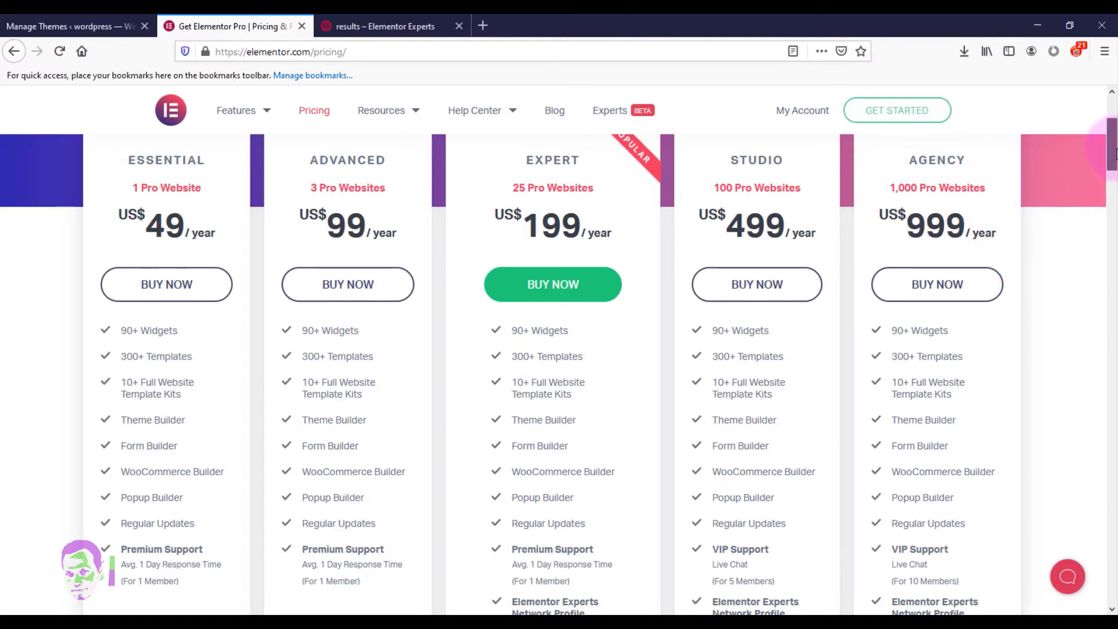
pyautogui.moveTo(1113, 150); pyautogui.dragTo(1115, 158)
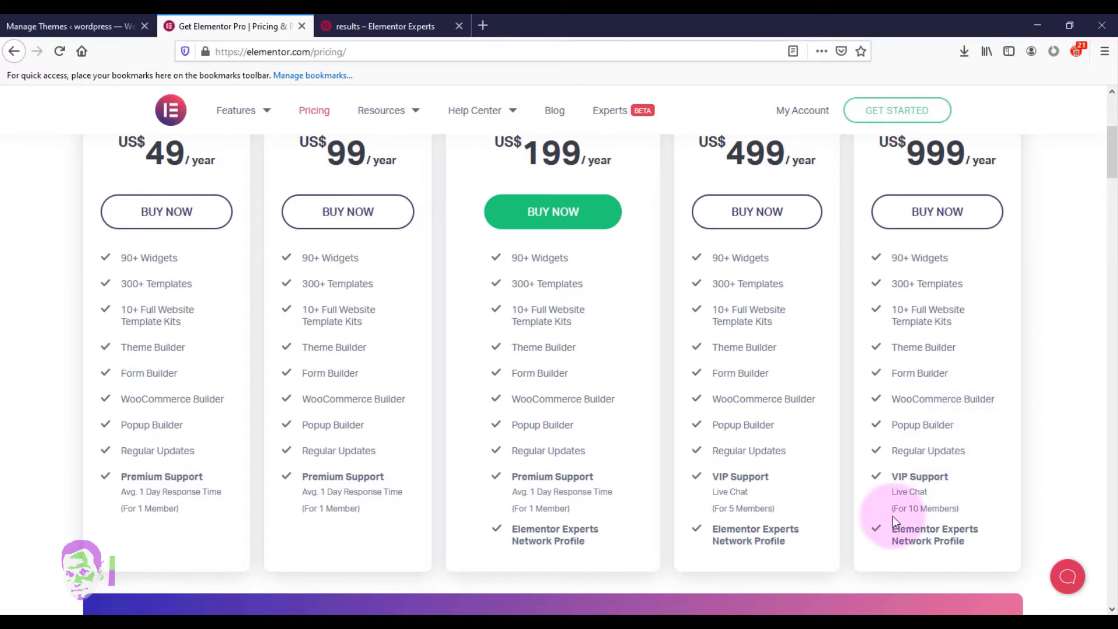
pyautogui.moveTo(712, 508); pyautogui.dragTo(775, 509)
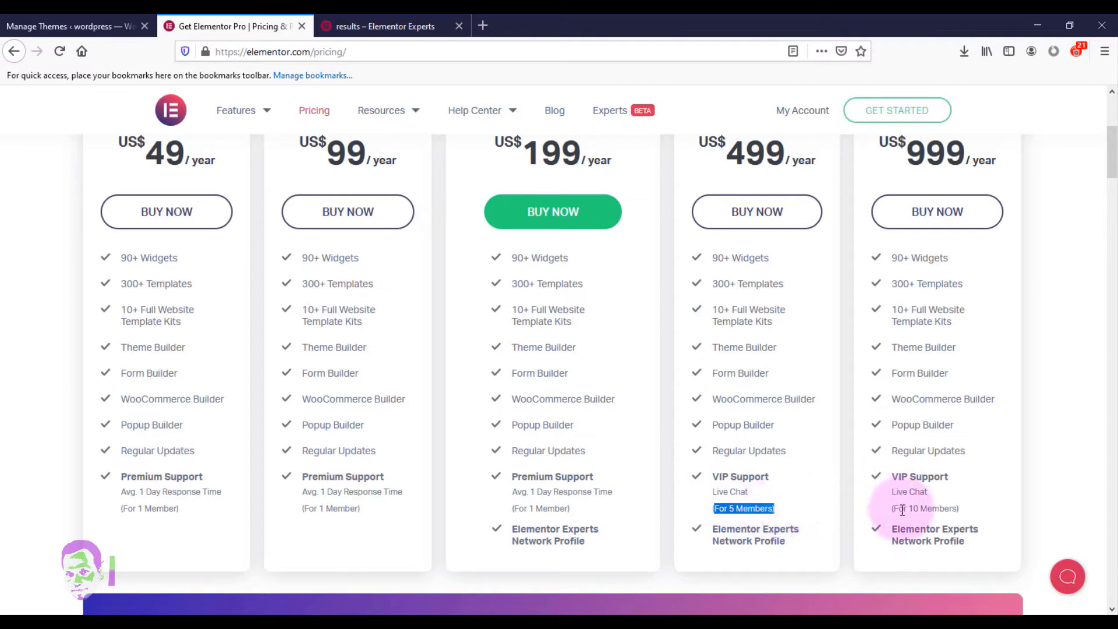
pyautogui.moveTo(910, 509); pyautogui.dragTo(960, 509)
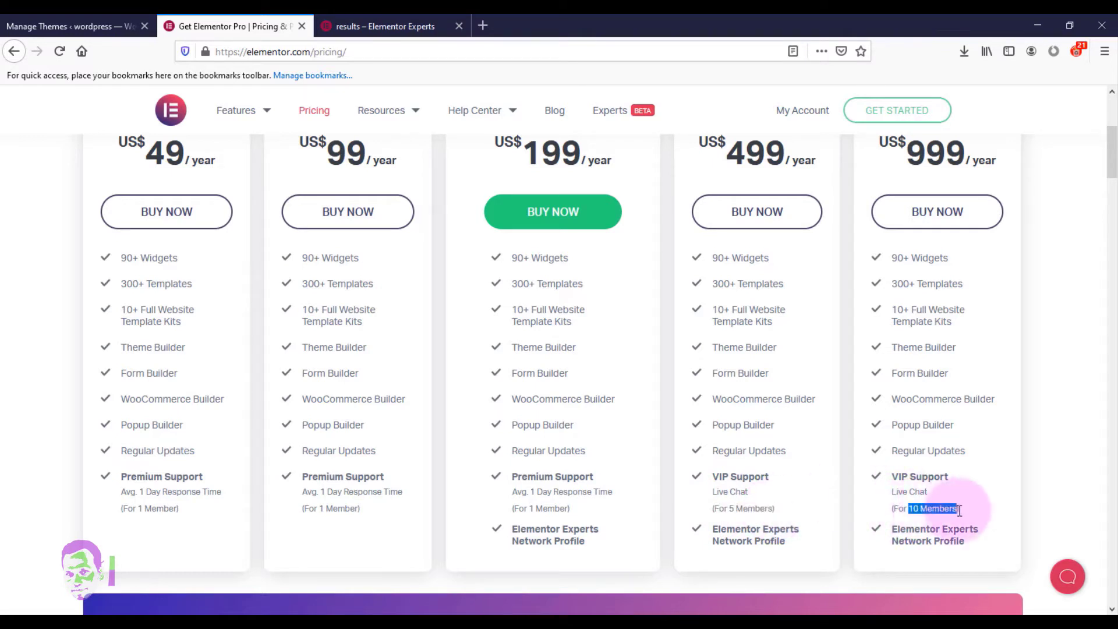
pyautogui.moveTo(892, 508); pyautogui.dragTo(960, 508)
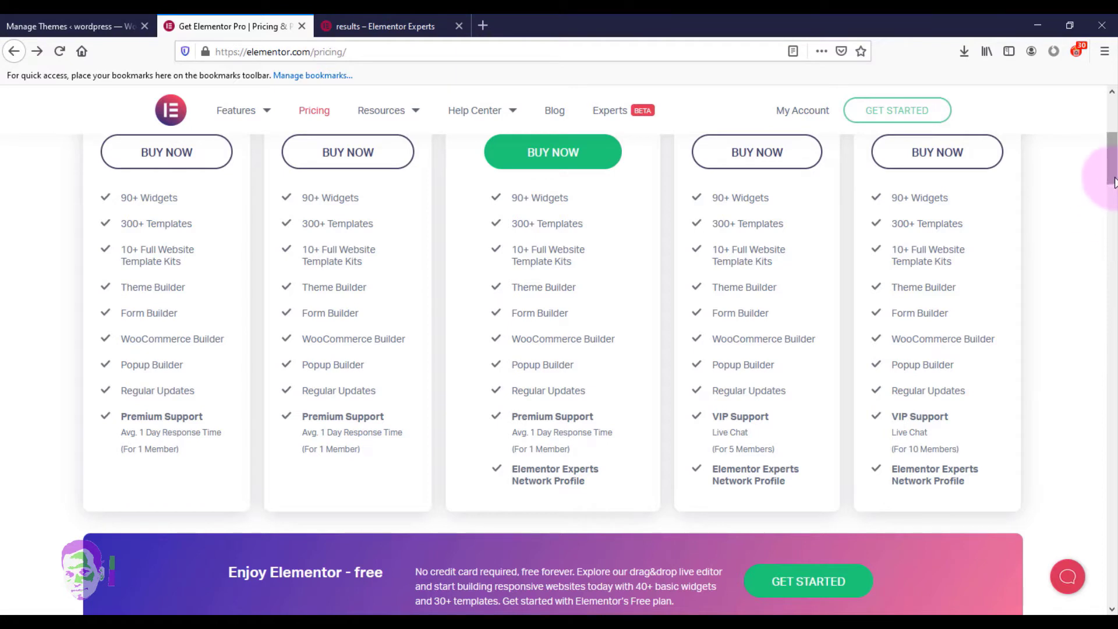
# - Get started with Elementor's free plan and log in to the Elementor account with the prefilled credentials
pyautogui.scroll(-1, 1114, 180)
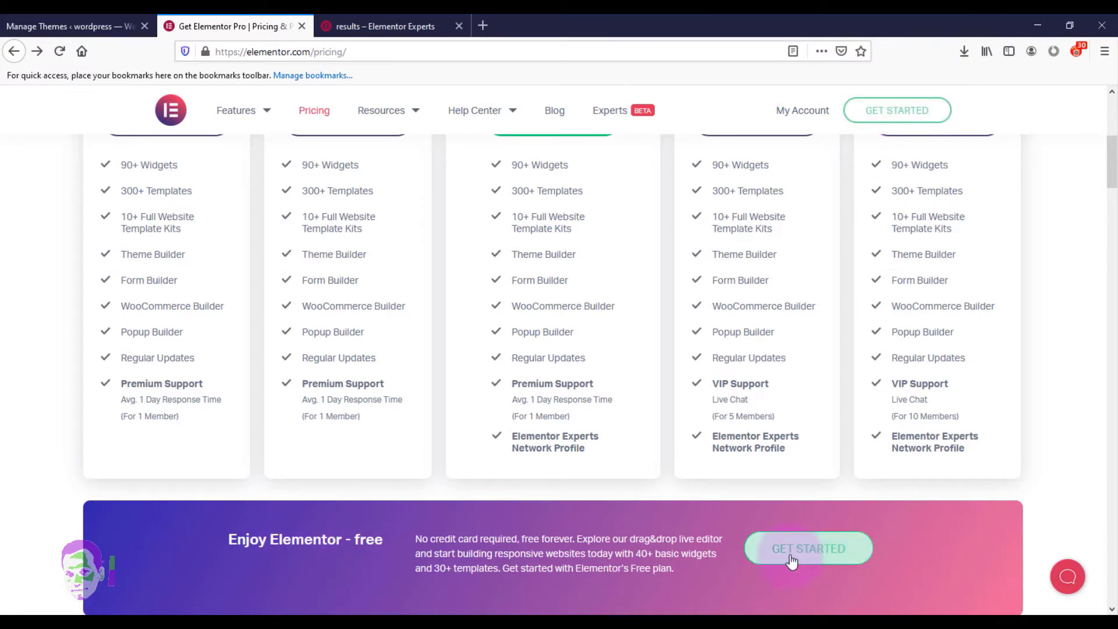
pyautogui.click(823, 556)
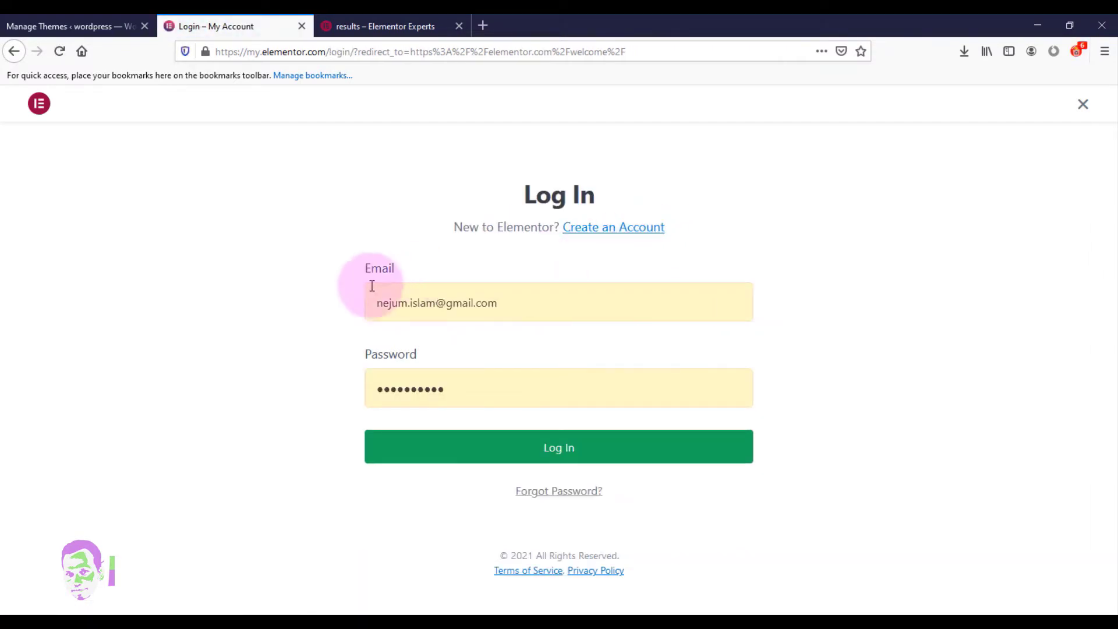
pyautogui.click(499, 303)
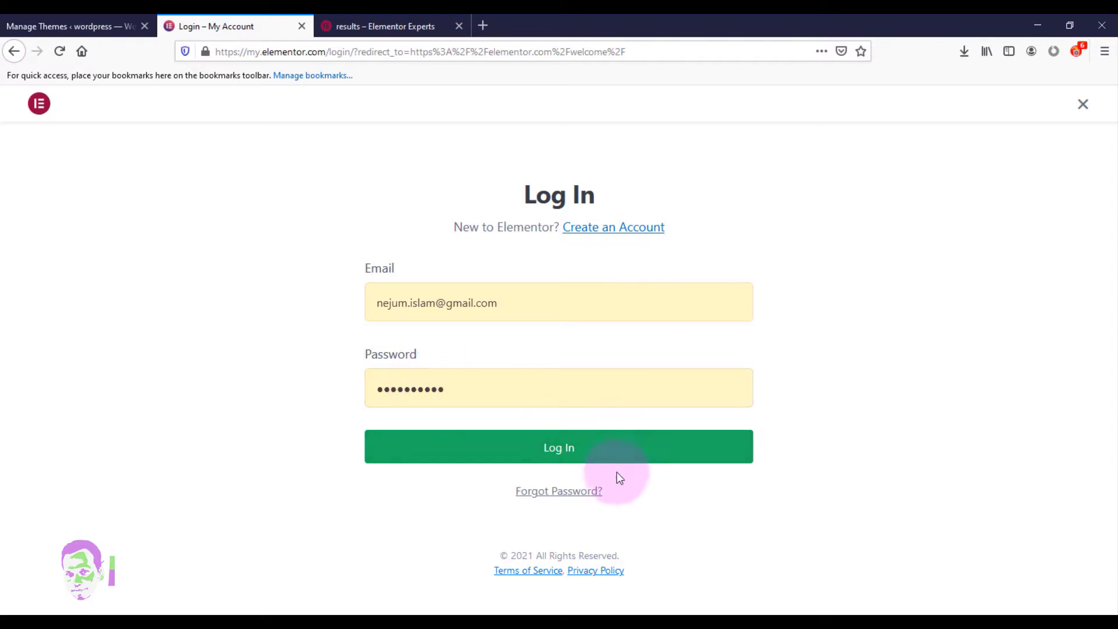
pyautogui.click(554, 450)
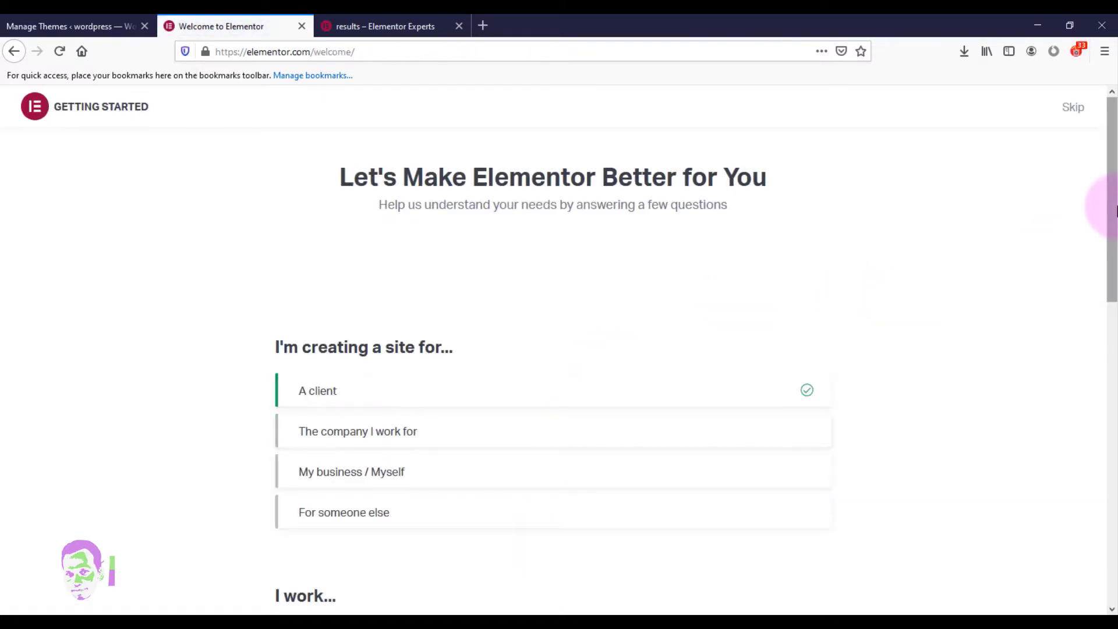
# - Go through the onboarding questions about site purpose and work type, and answer Yes to having a WordPress website
pyautogui.moveTo(1116, 211)
pyautogui.mouseDown()
pyautogui.moveTo(1115, 249)
pyautogui.moveTo(1116, 197)
pyautogui.mouseUp()
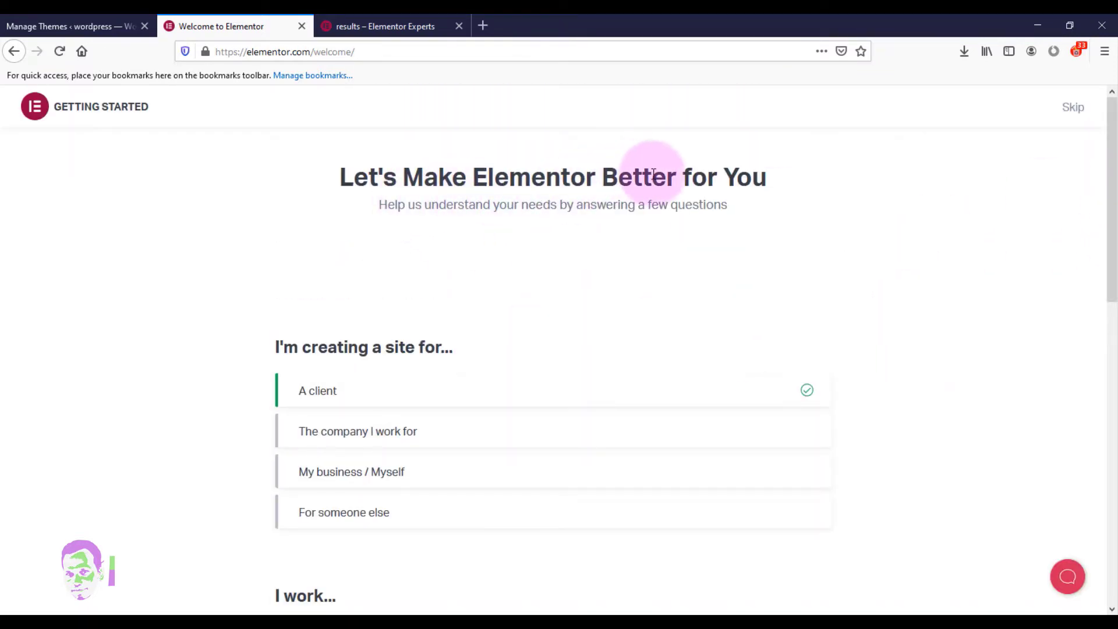
pyautogui.moveTo(1116, 212); pyautogui.dragTo(1115, 297)
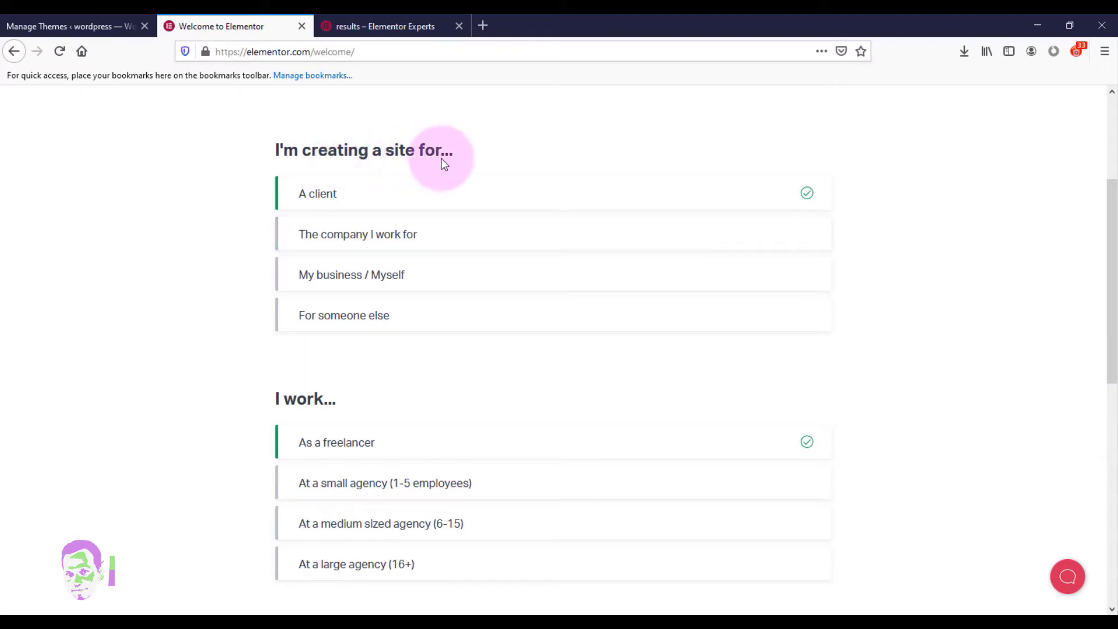
pyautogui.scroll(3, 412, 173)
pyautogui.moveTo(1117, 263); pyautogui.dragTo(1117, 200)
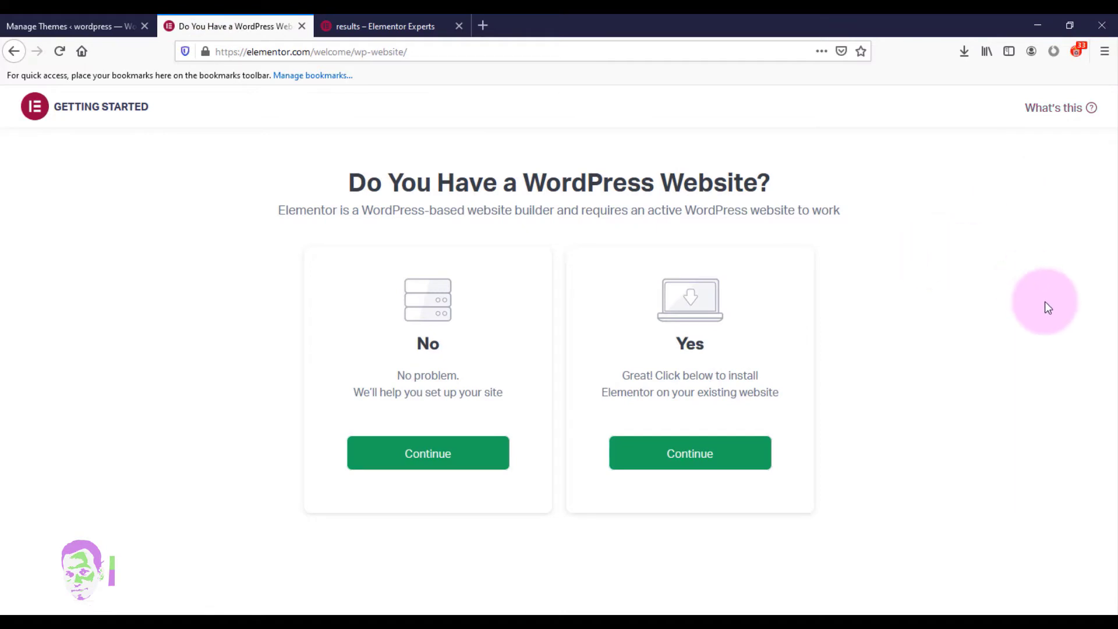
pyautogui.click(696, 459)
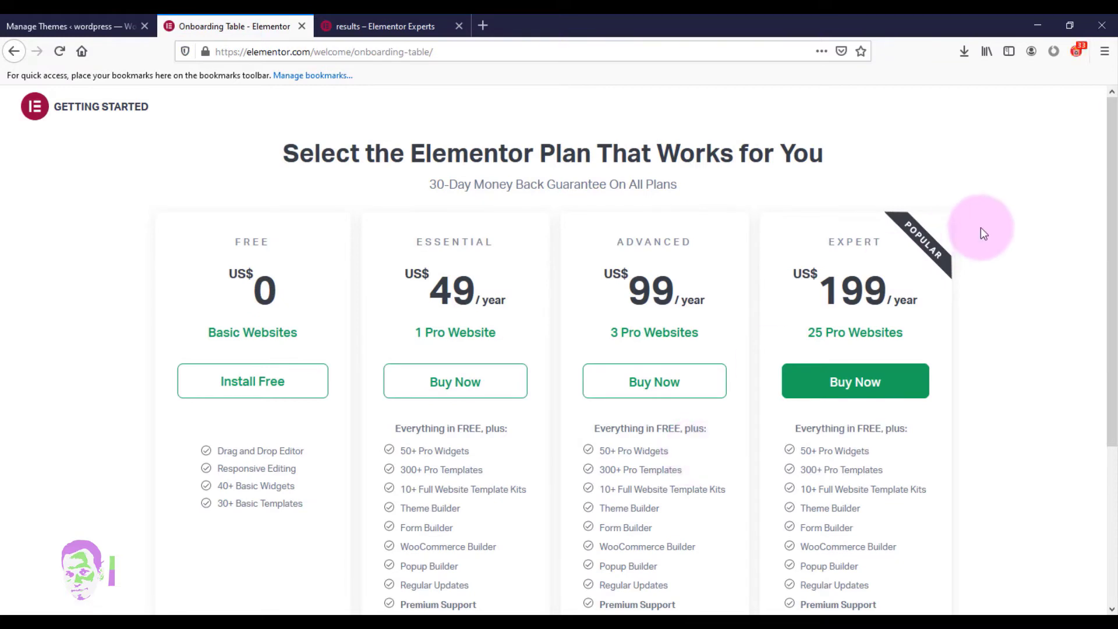
# - Choose the free Elementor plan, save elementor.3.1.4.zip for manual installation and show it in the browser's downloads
pyautogui.moveTo(1116, 169)
pyautogui.mouseDown()
pyautogui.moveTo(1117, 187)
pyautogui.moveTo(1117, 138)
pyautogui.moveTo(1117, 171)
pyautogui.moveTo(1116, 153)
pyautogui.mouseUp()
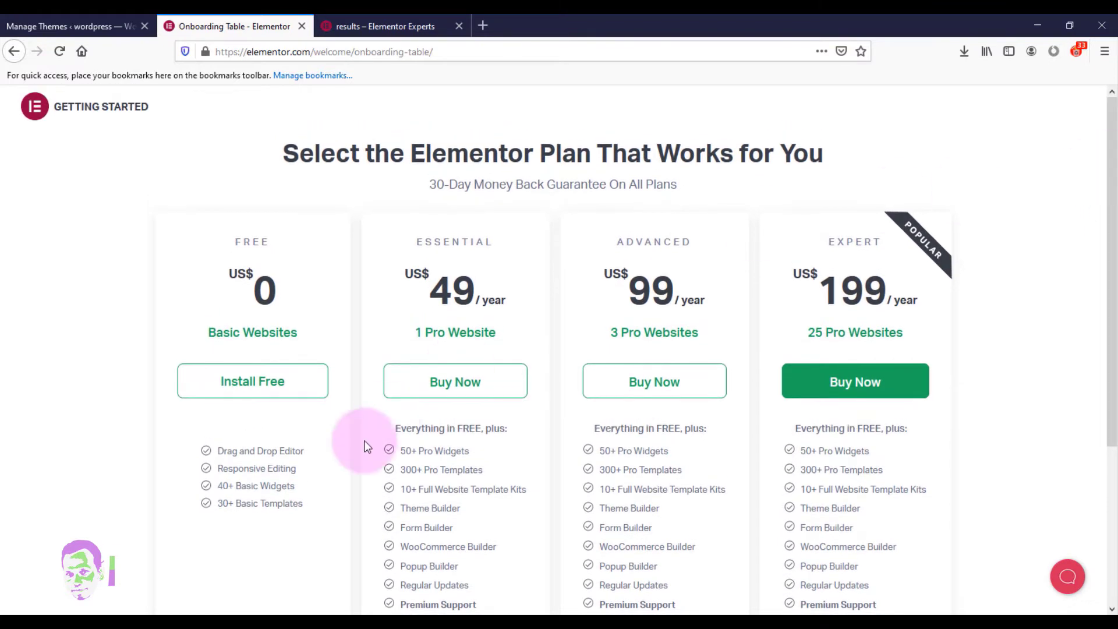
pyautogui.click(260, 384)
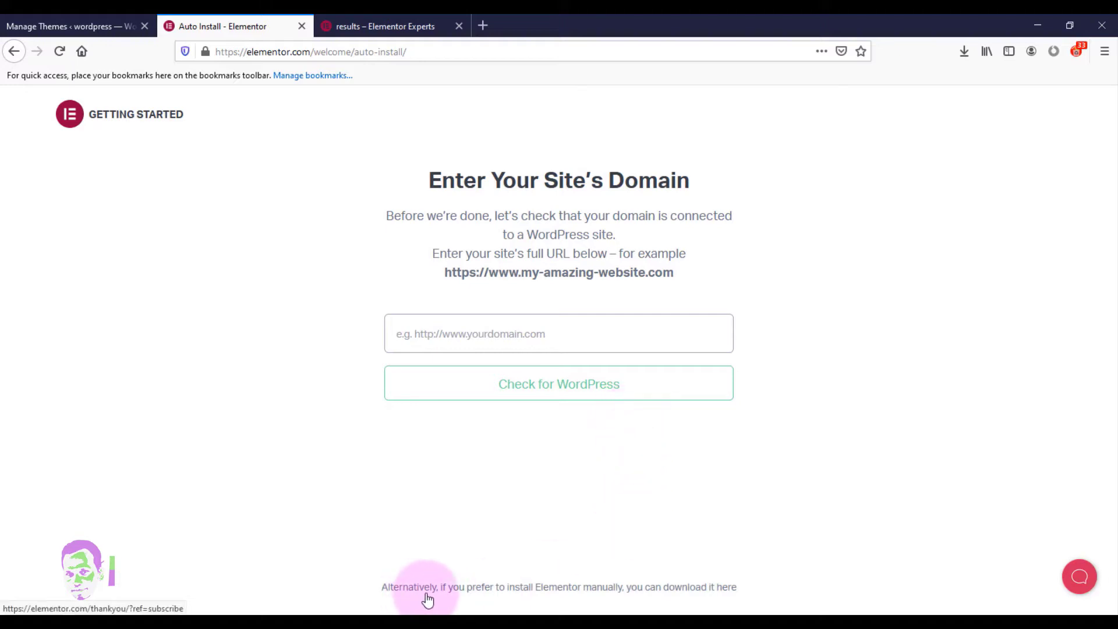
pyautogui.click(696, 589)
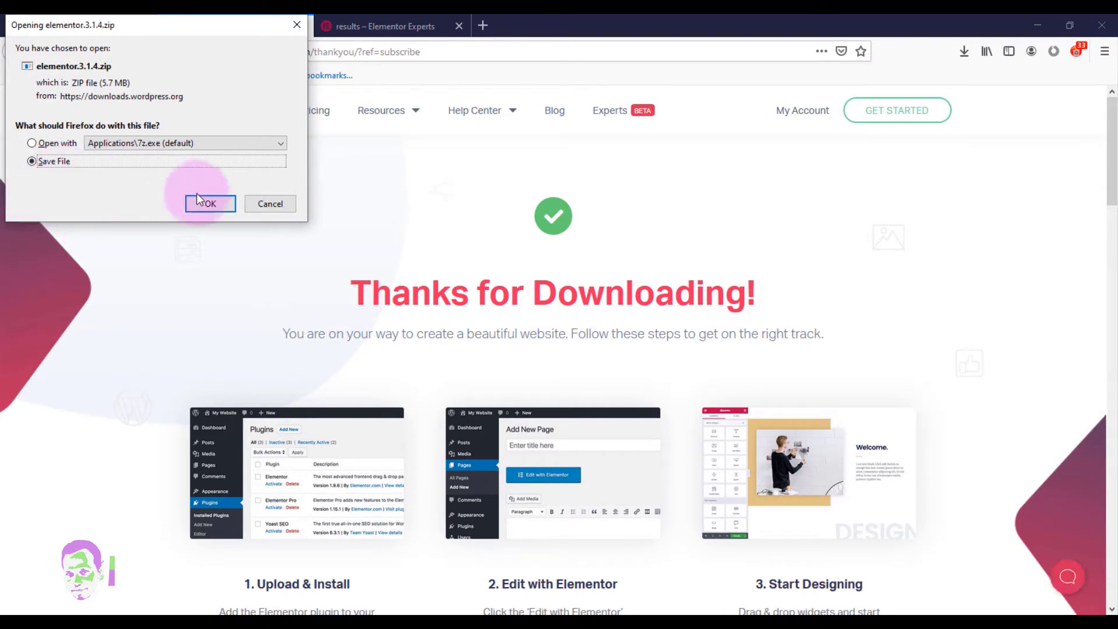
pyautogui.click(211, 205)
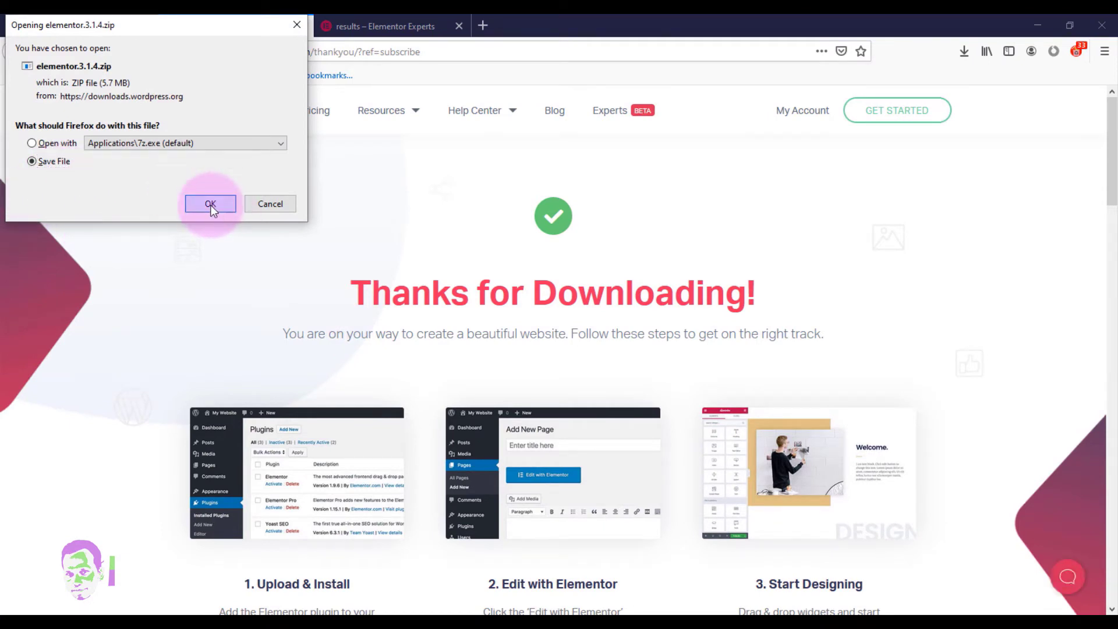
pyautogui.click(964, 52)
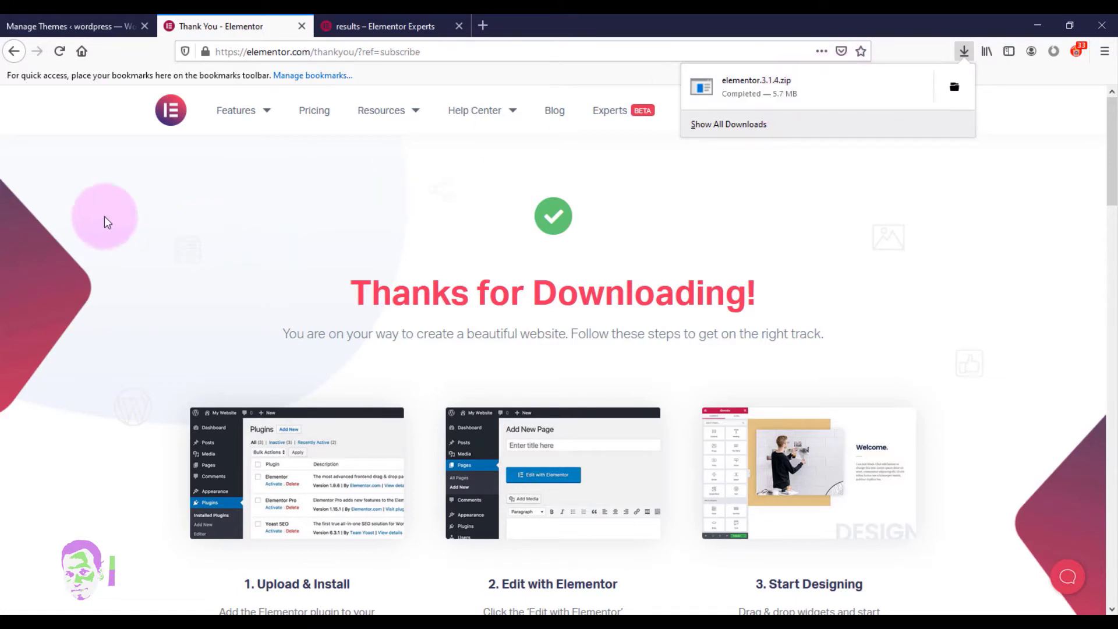
# - Upload the downloaded elementor.3.1.4.zip to the WordPress site as a plugin, install and activate it, and dismiss the Getting Started screen
pyautogui.click(59, 26)
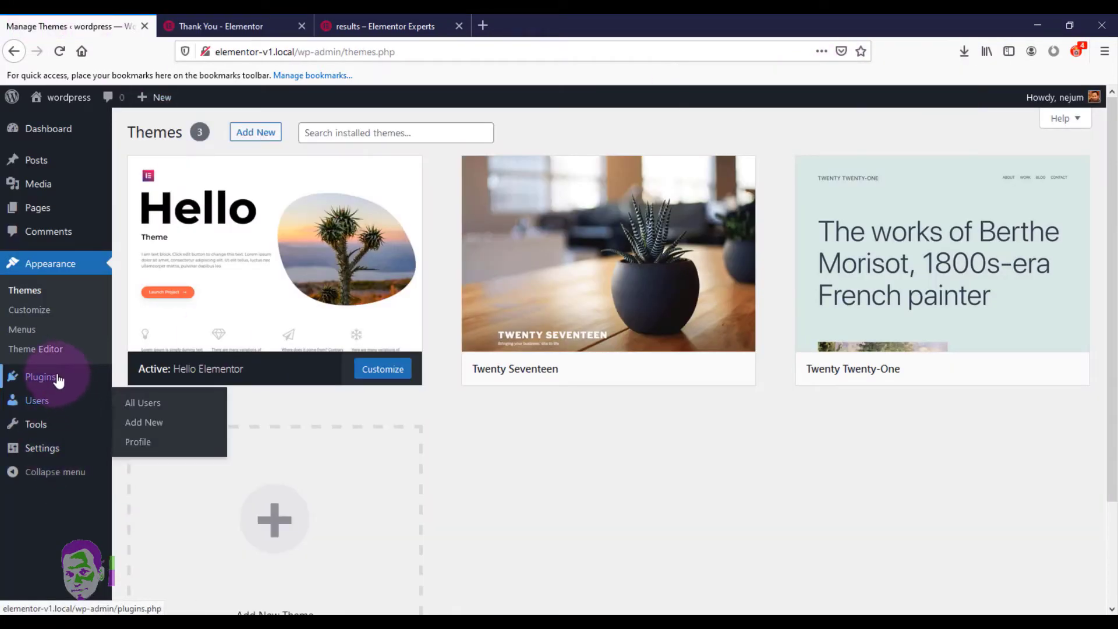
pyautogui.moveTo(55, 378)
pyautogui.click(147, 403)
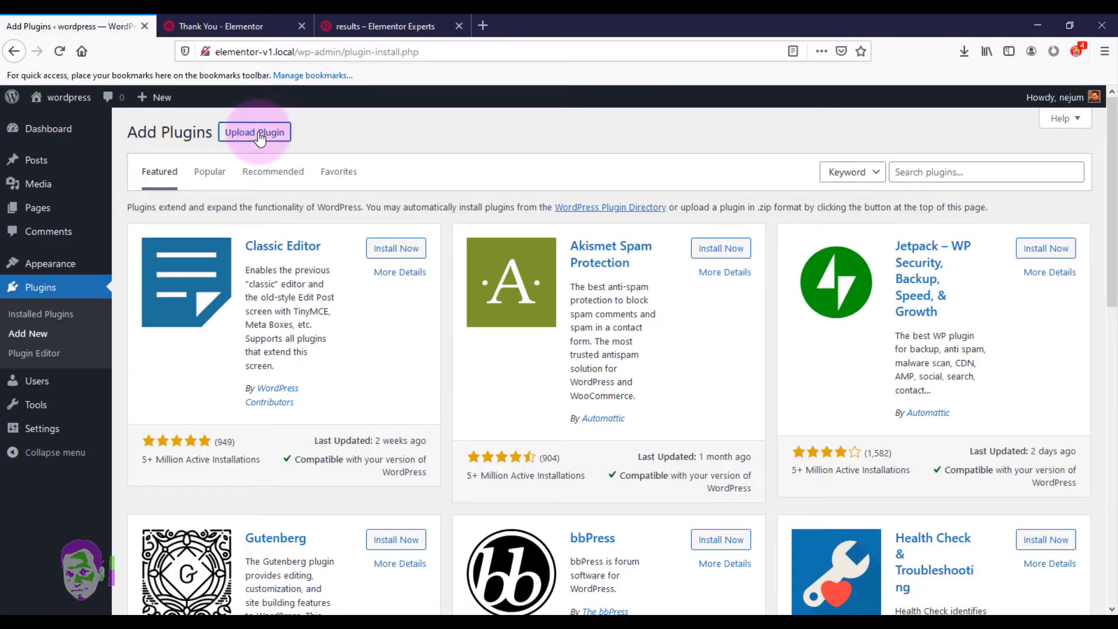
pyautogui.click(256, 133)
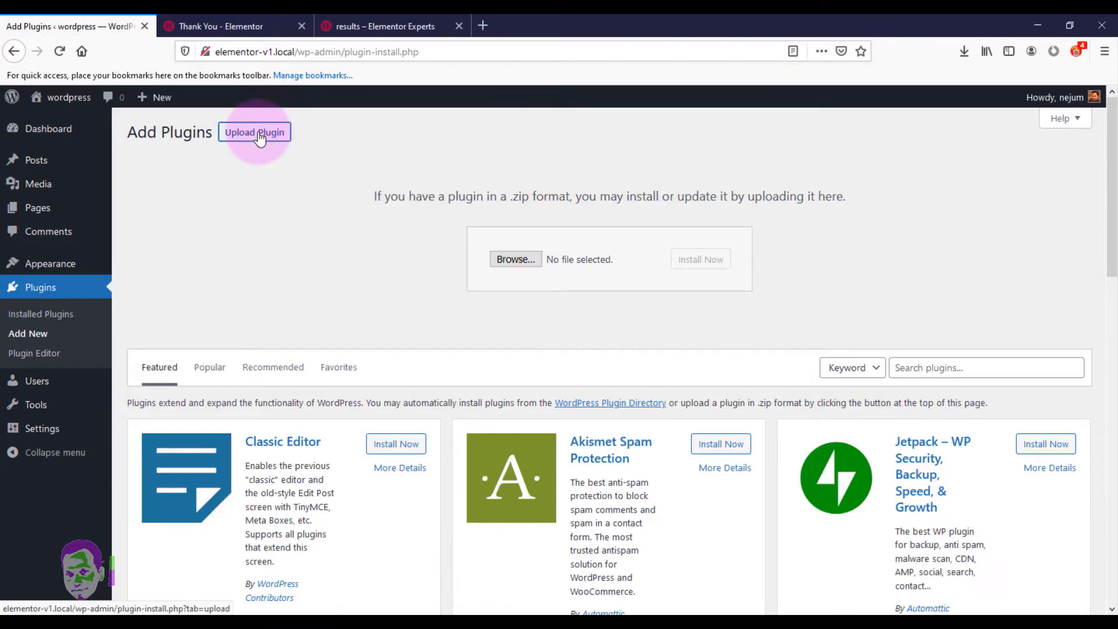
pyautogui.click(964, 56)
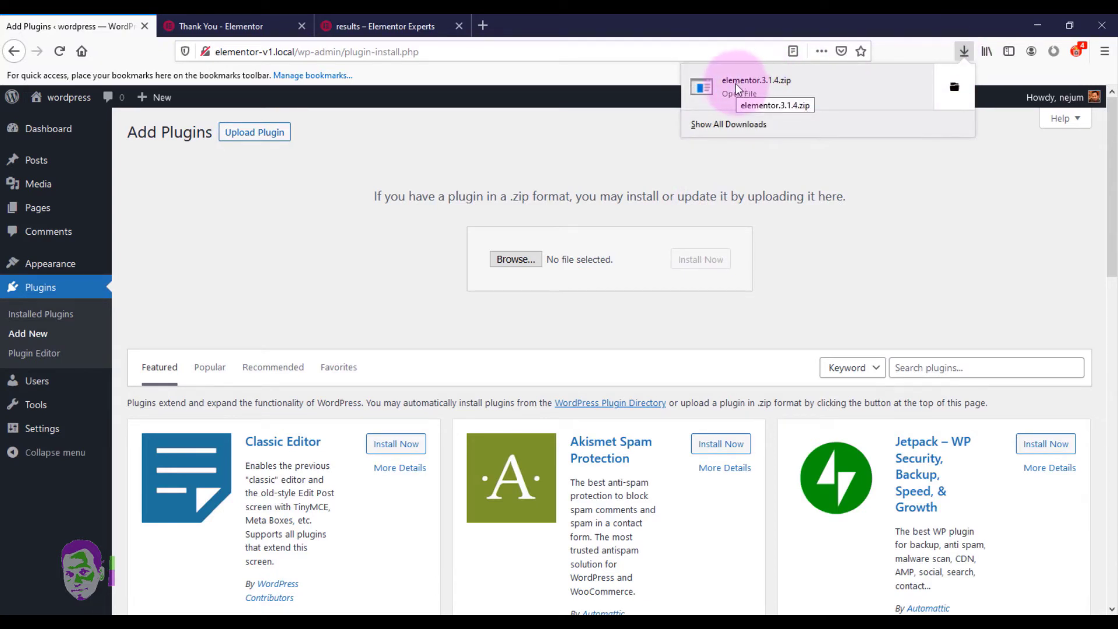
pyautogui.moveTo(736, 82); pyautogui.dragTo(596, 261)
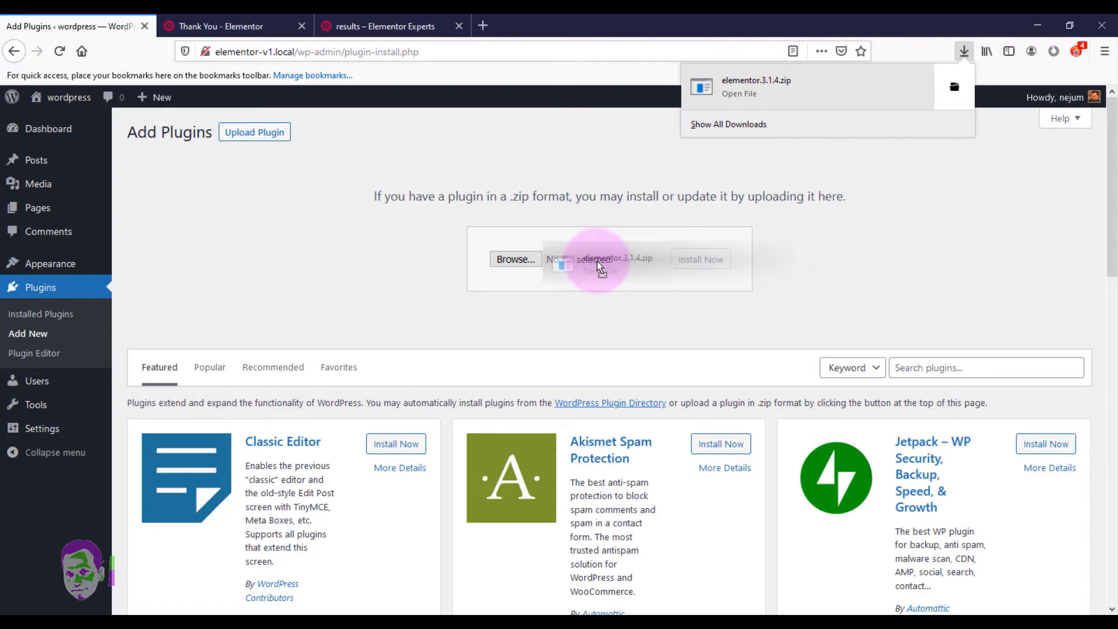
pyautogui.click(702, 259)
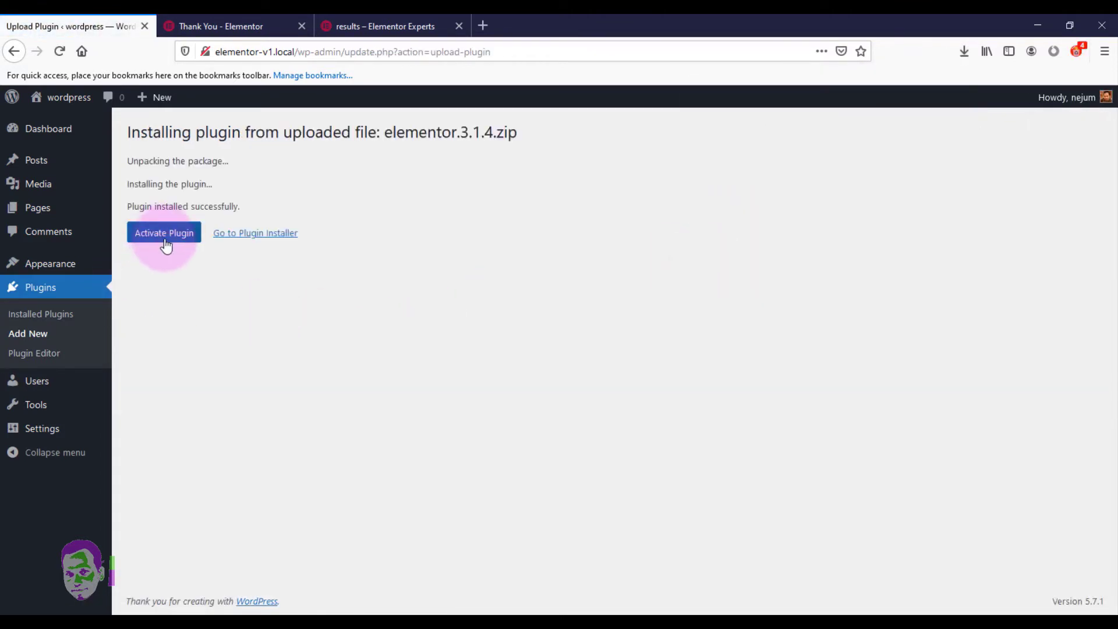
pyautogui.click(164, 234)
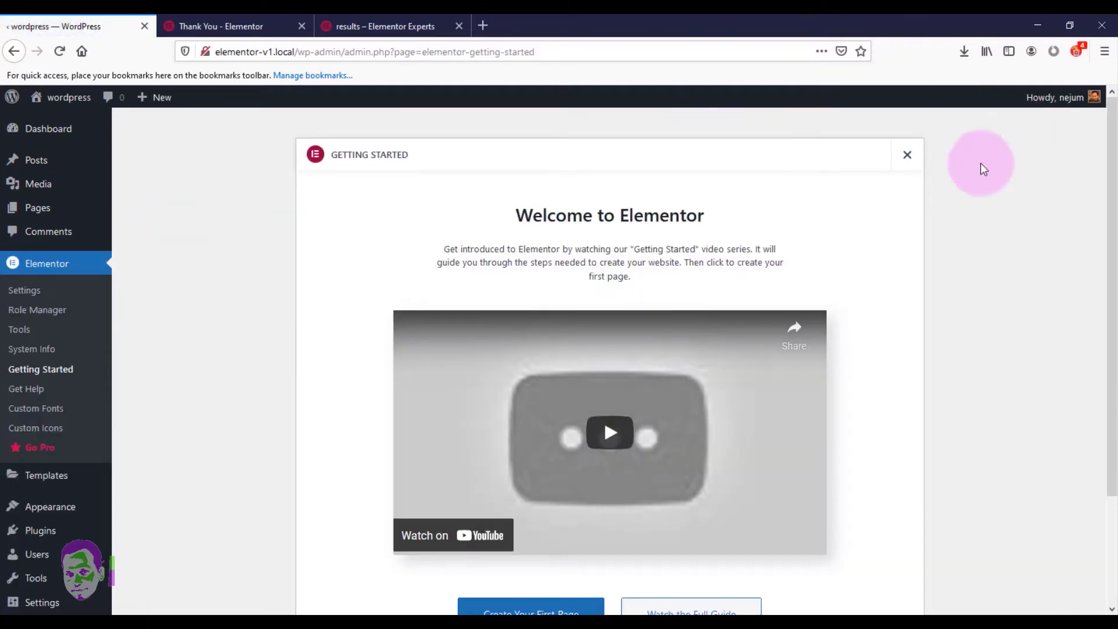
pyautogui.click(909, 157)
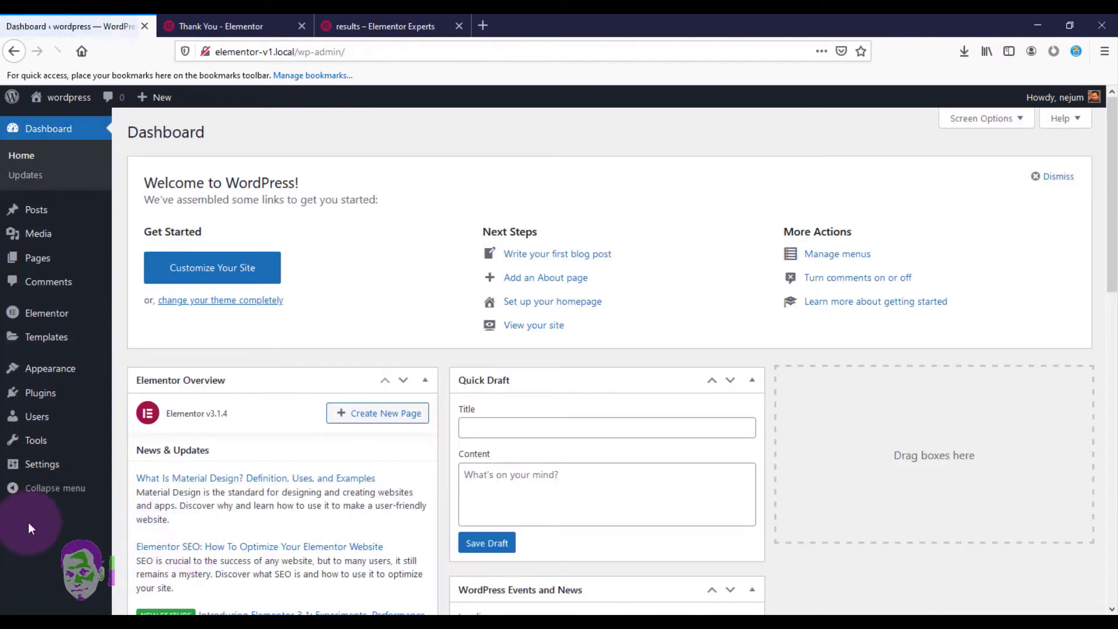
# - Search the WordPress plugin directory for "elementor" to see the alternative way of installing the plugin
pyautogui.moveTo(45, 392)
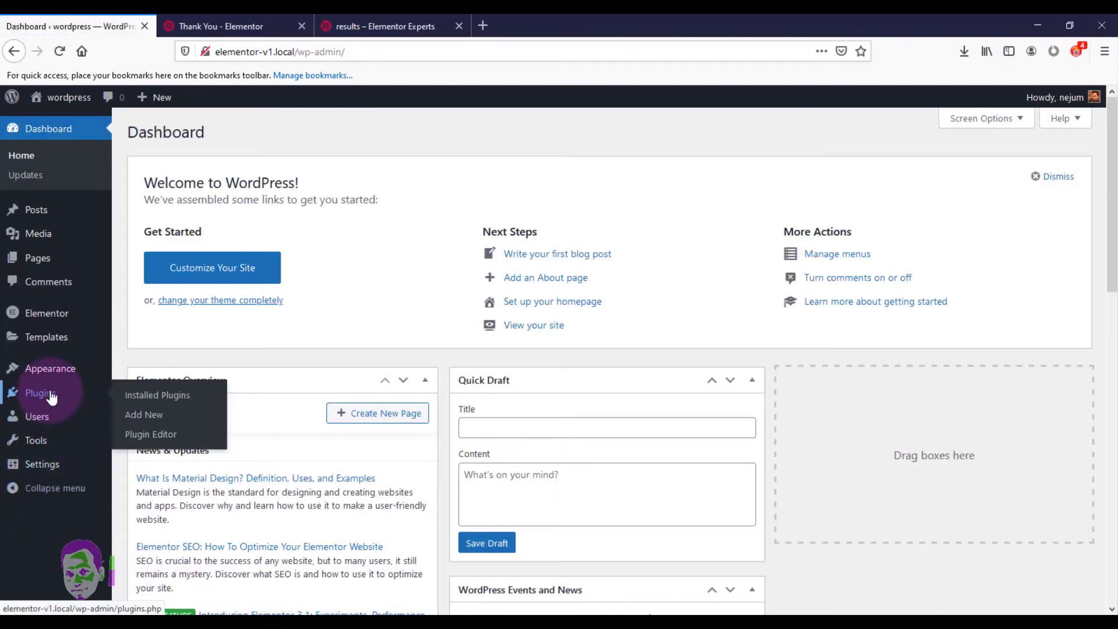
pyautogui.click(151, 416)
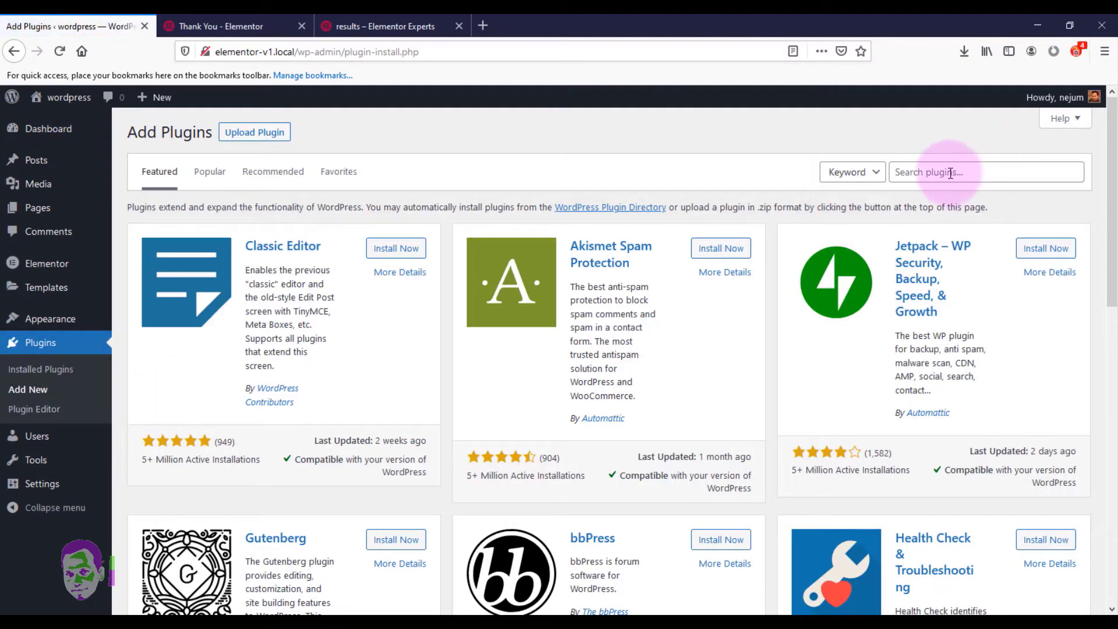
pyautogui.click(949, 172)
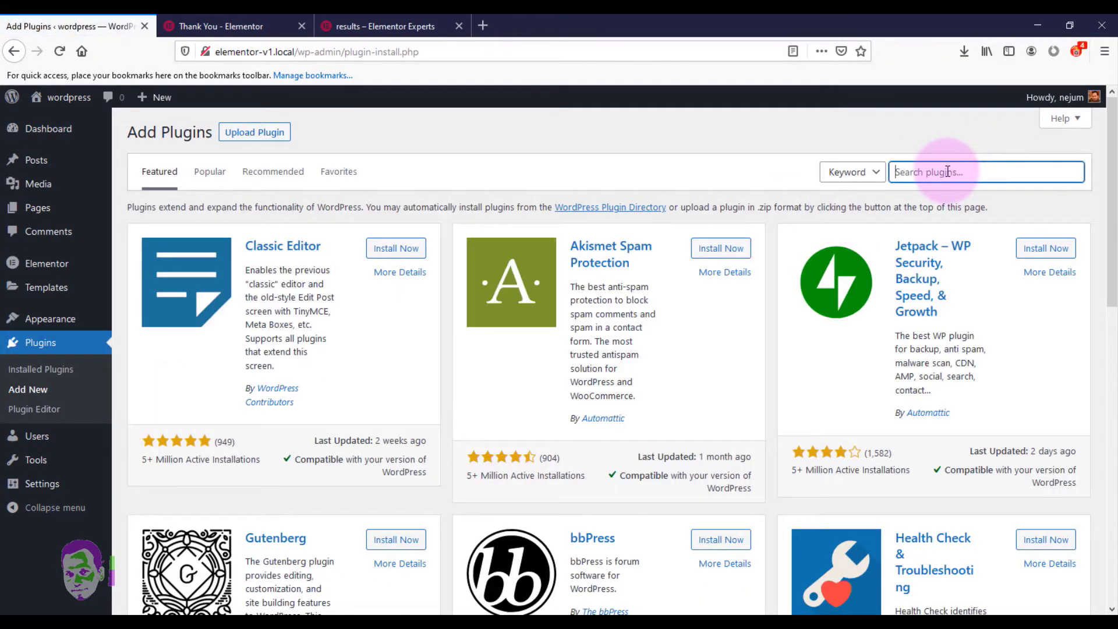
pyautogui.write('elementor')
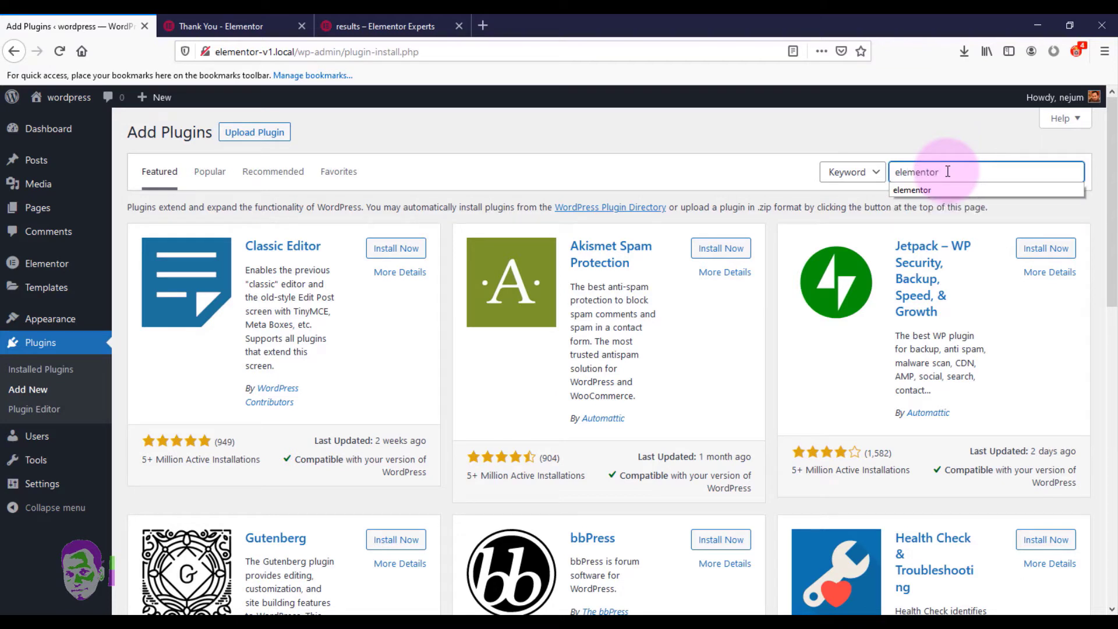
pyautogui.press('Return')
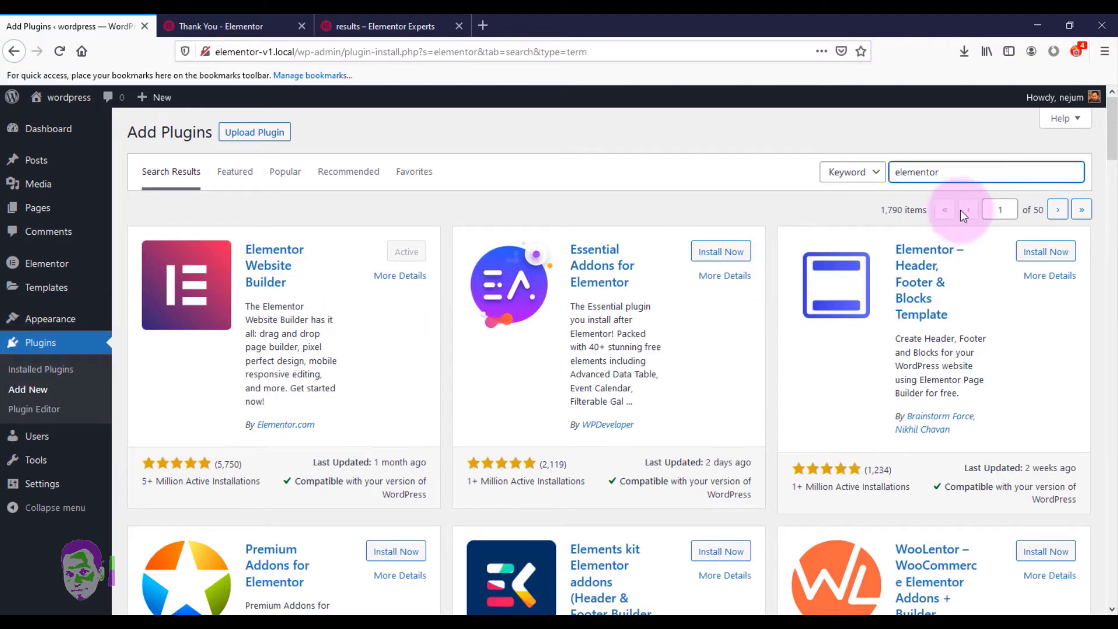
# - Search the plugin directory for "envato elements", then install and activate the Envato Elements – Photos & Elementor Templates plugin
pyautogui.doubleClick(911, 171)
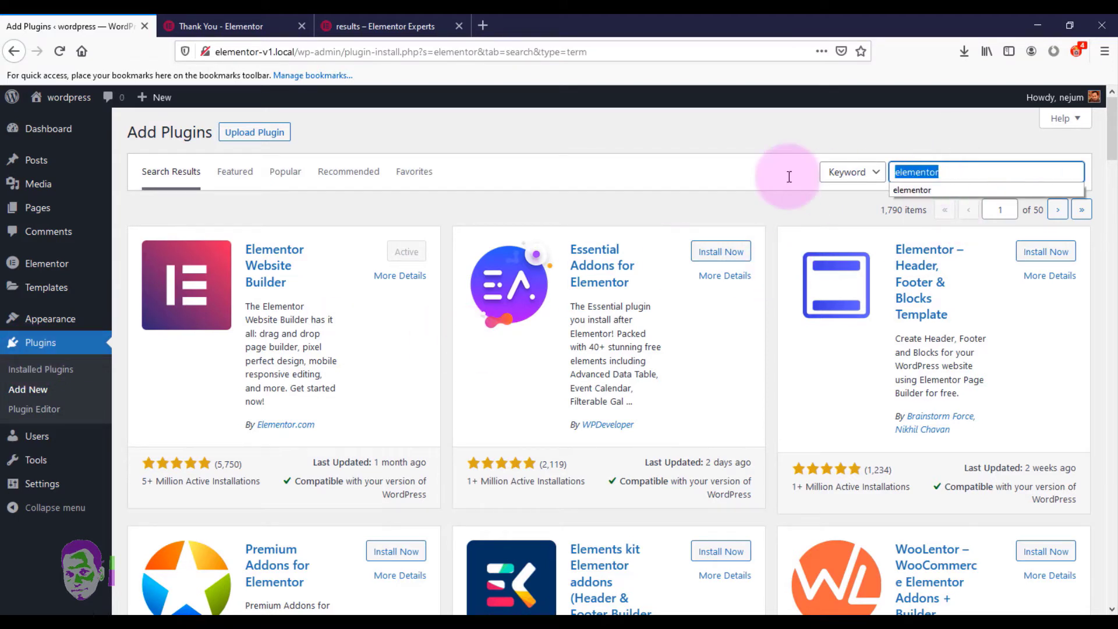
pyautogui.write('envato')
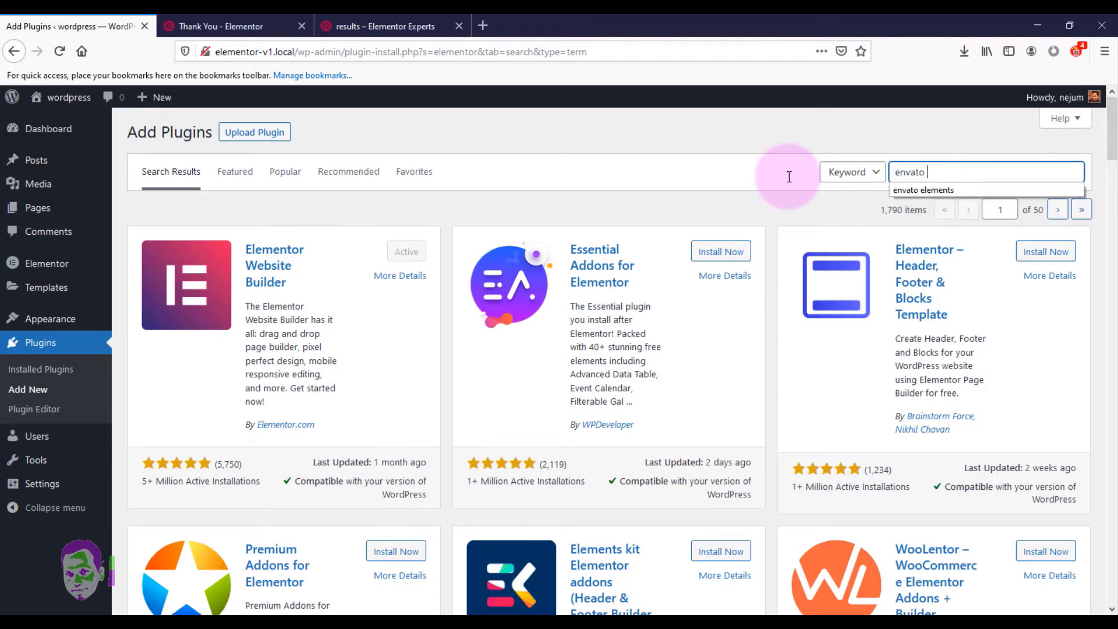
pyautogui.write(' elements')
pyautogui.press('Return')
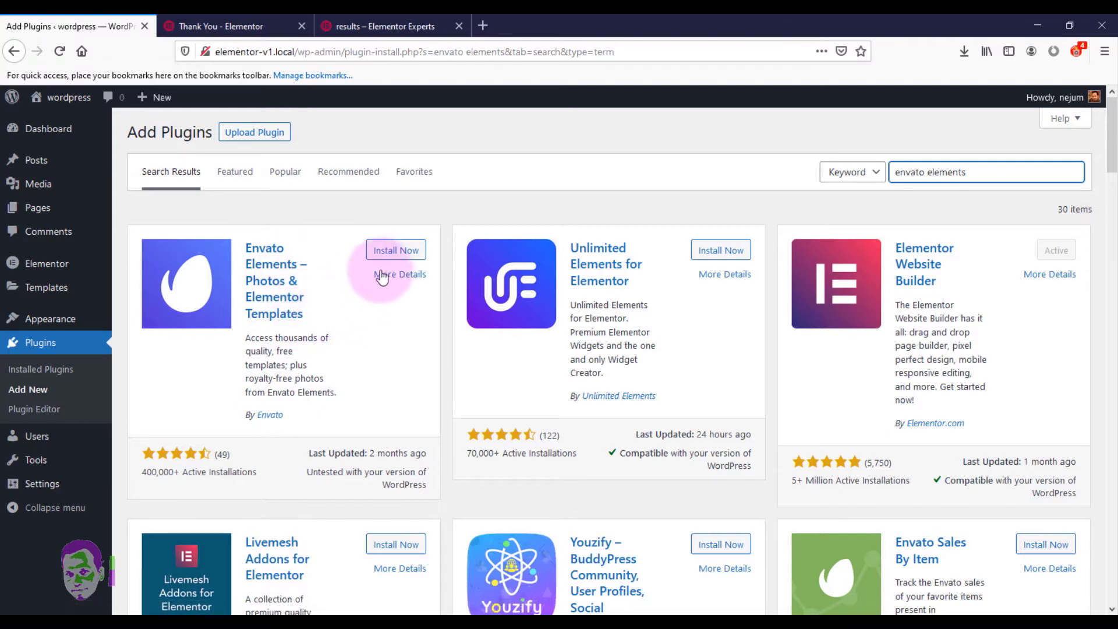
pyautogui.click(397, 252)
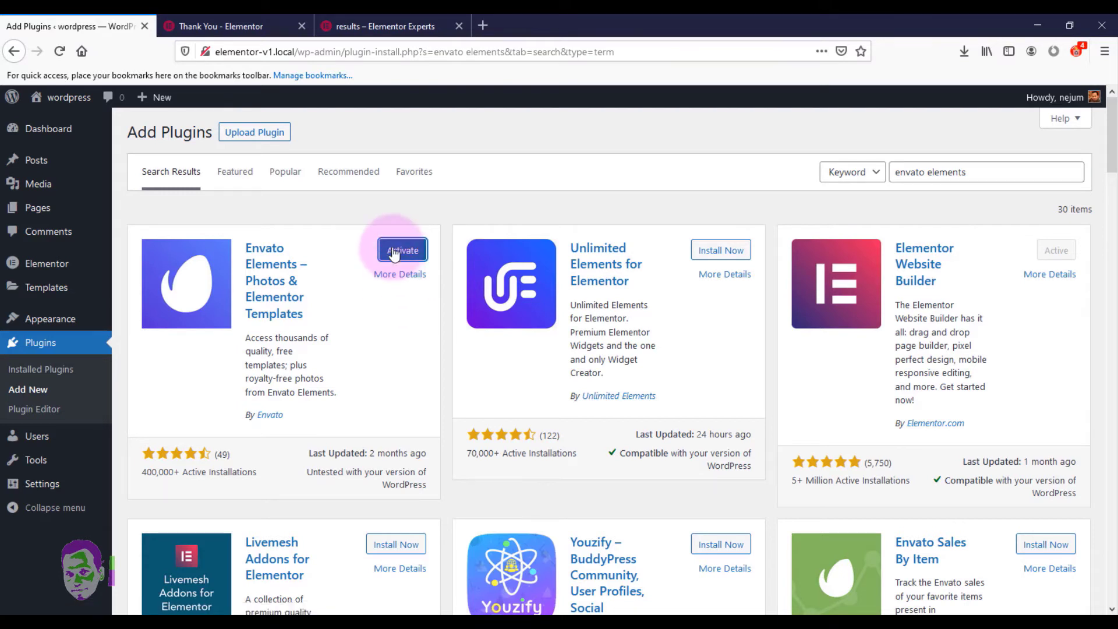
pyautogui.click(410, 255)
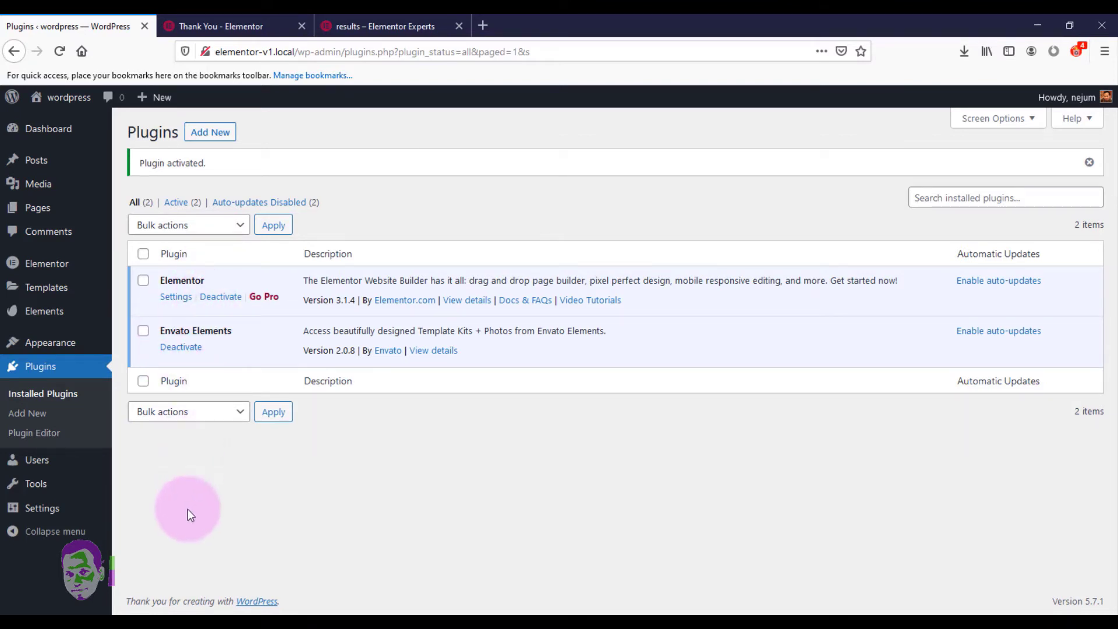
# - Go from the Envato Elements welcome page to the free template kits and examine how many kits and individual templates are offered
pyautogui.moveTo(56, 317)
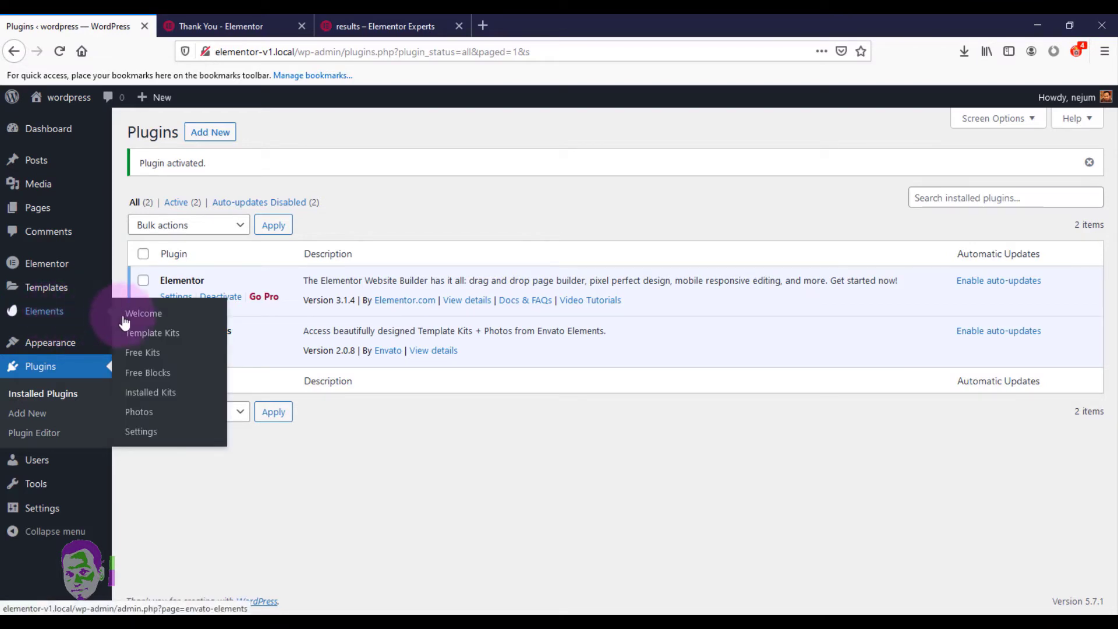
pyautogui.click(152, 315)
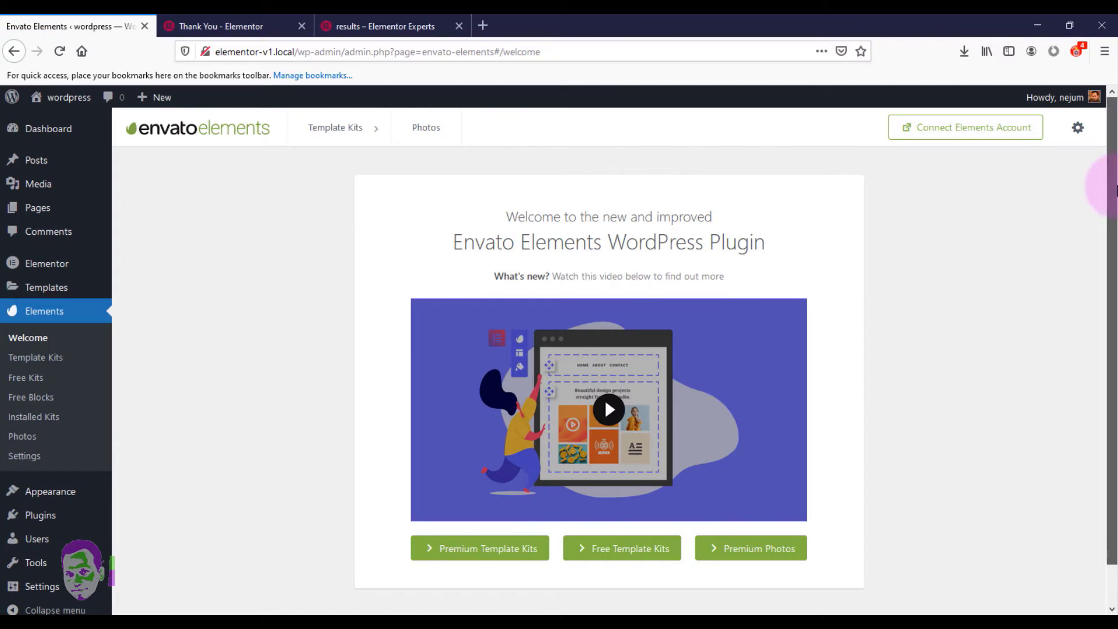
pyautogui.moveTo(1115, 186)
pyautogui.mouseDown()
pyautogui.moveTo(1116, 212)
pyautogui.moveTo(1115, 174)
pyautogui.mouseUp()
pyautogui.click(624, 554)
pyautogui.moveTo(378, 130)
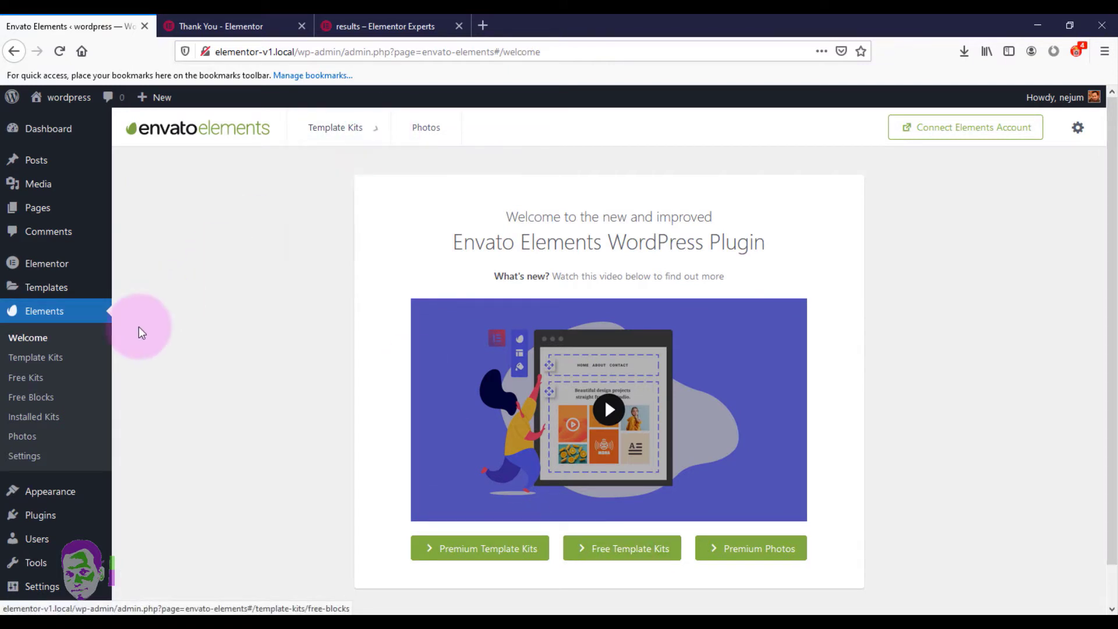
pyautogui.click(31, 384)
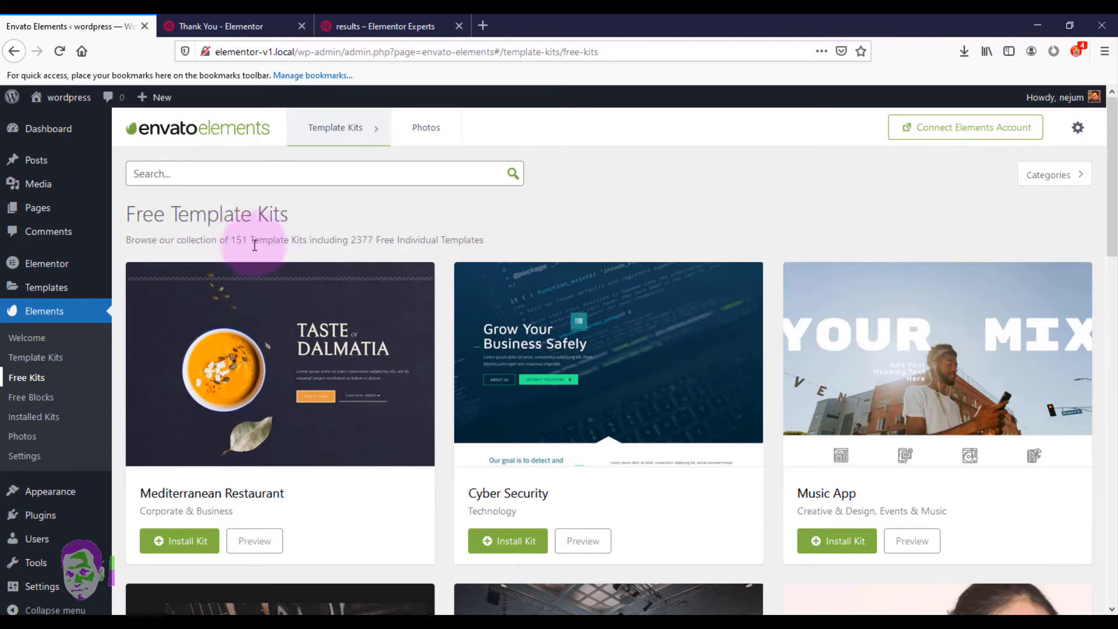
pyautogui.moveTo(231, 240); pyautogui.dragTo(488, 245)
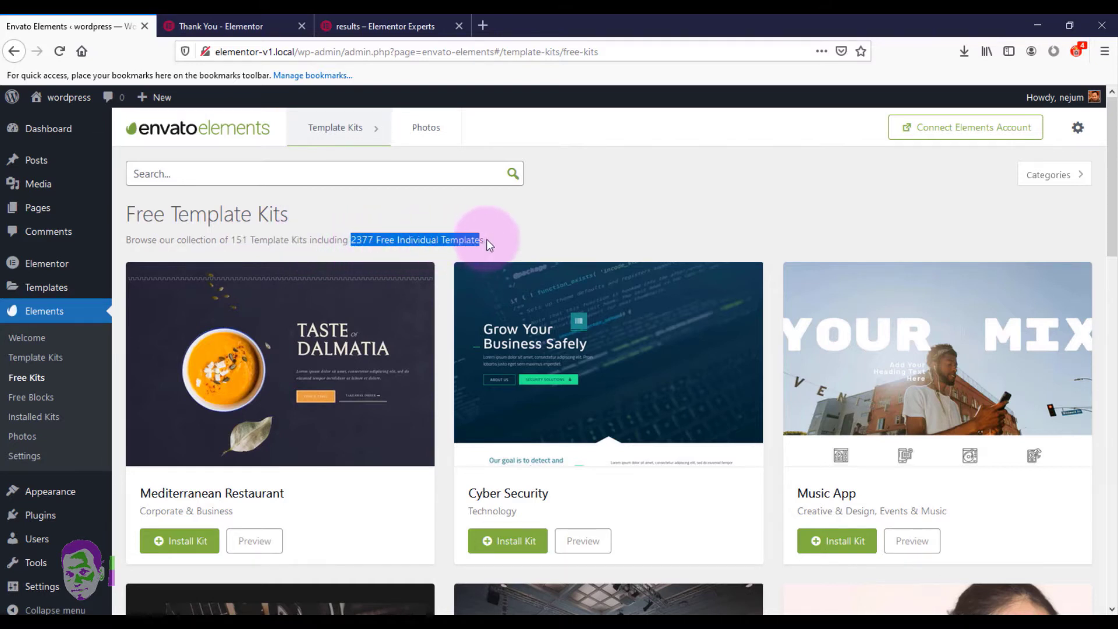
pyautogui.click(537, 239)
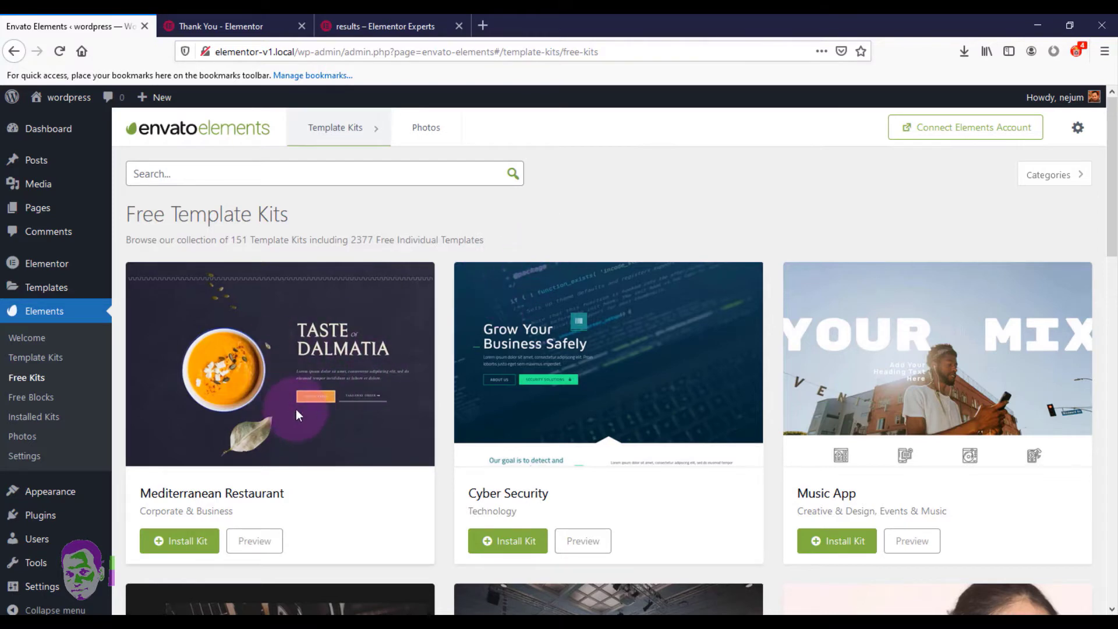
# - Preview the Mediterranean Restaurant kit, look through its page templates, and return to the free kits list
pyautogui.scroll(-2, 576, 321)
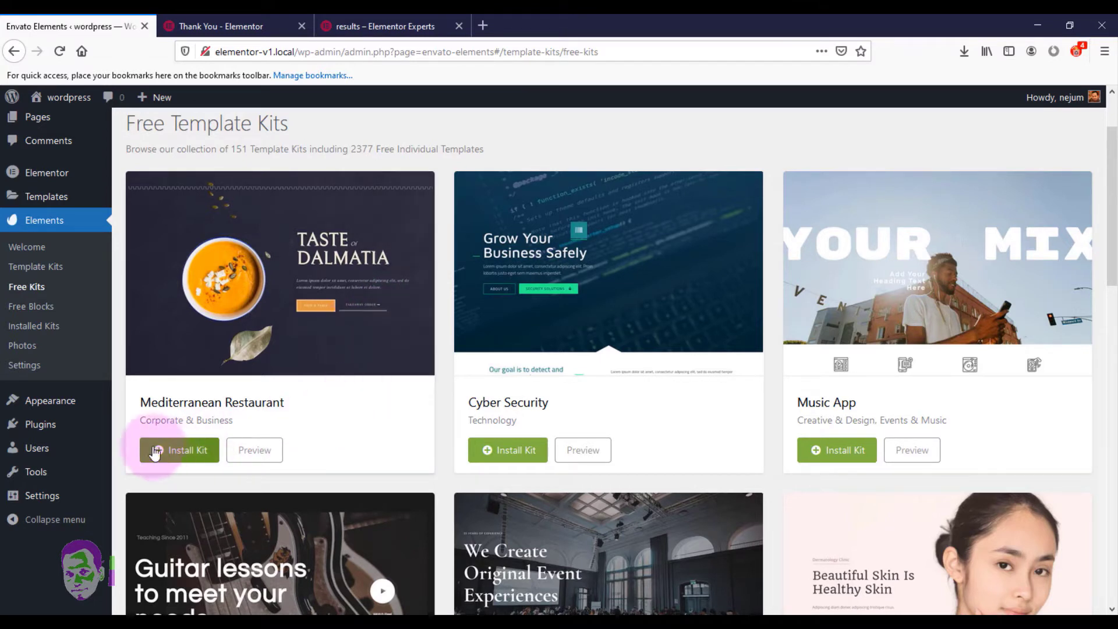
pyautogui.click(247, 452)
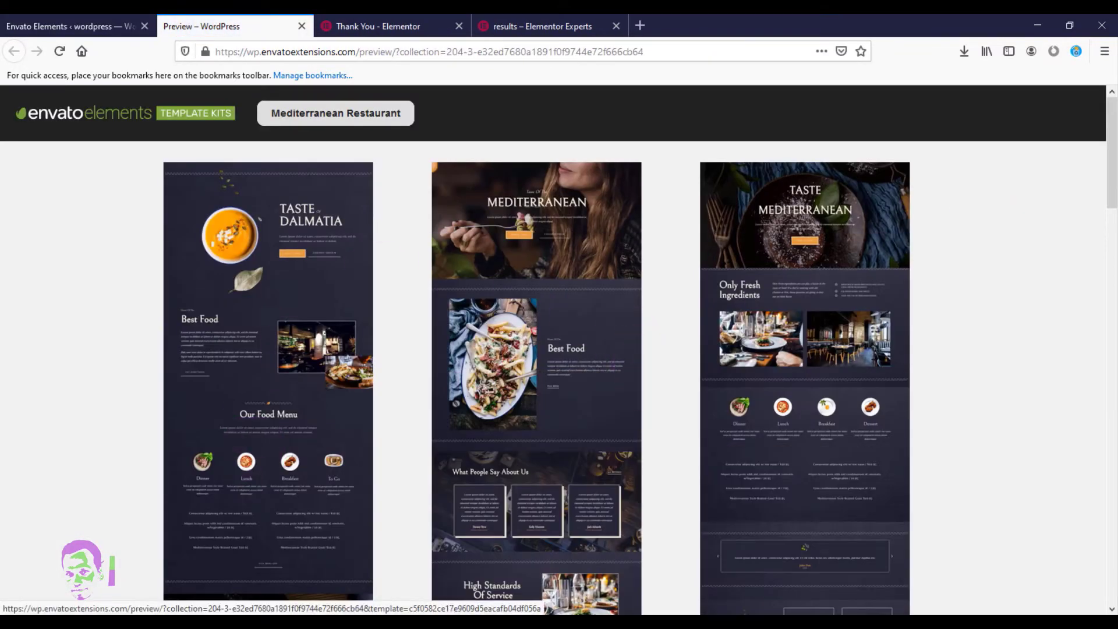
pyautogui.moveTo(1113, 177); pyautogui.dragTo(1114, 277)
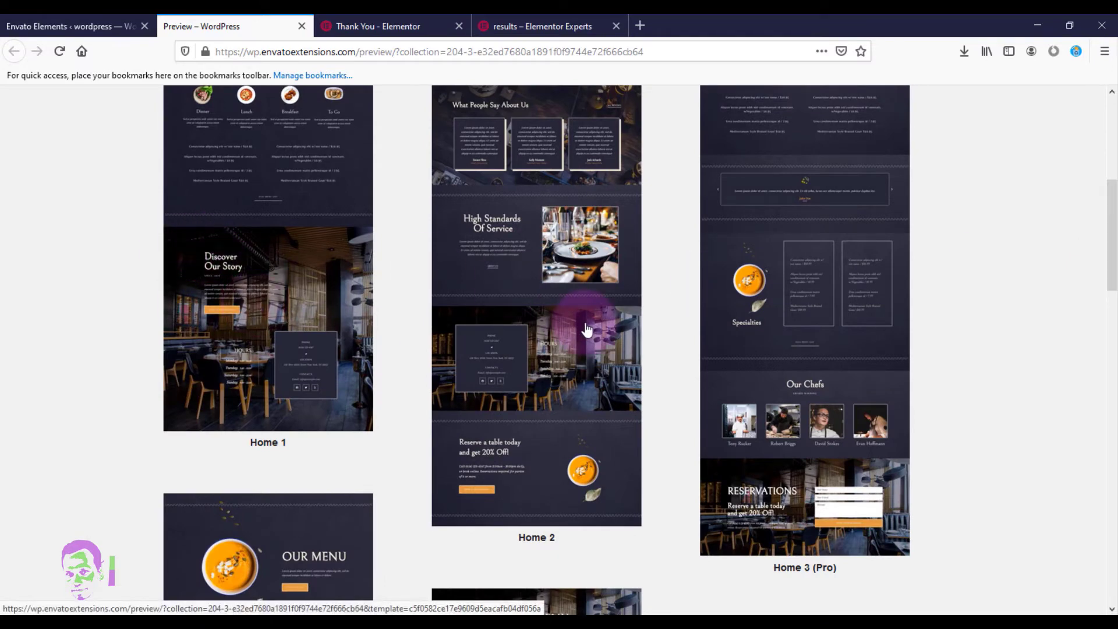
pyautogui.moveTo(1109, 242); pyautogui.dragTo(1109, 112)
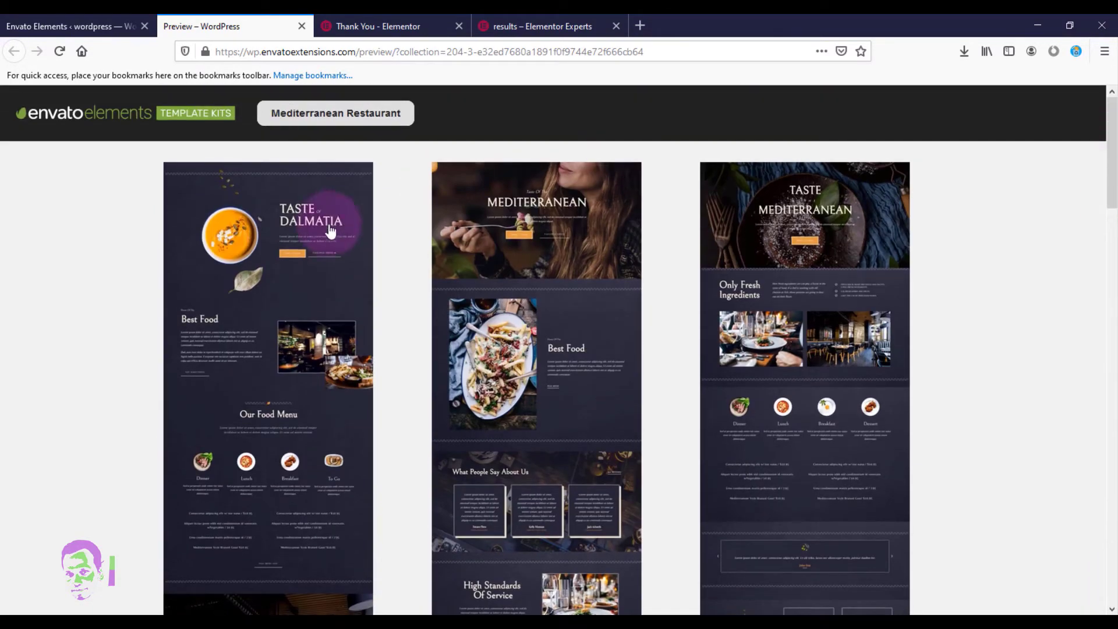
pyautogui.click(46, 24)
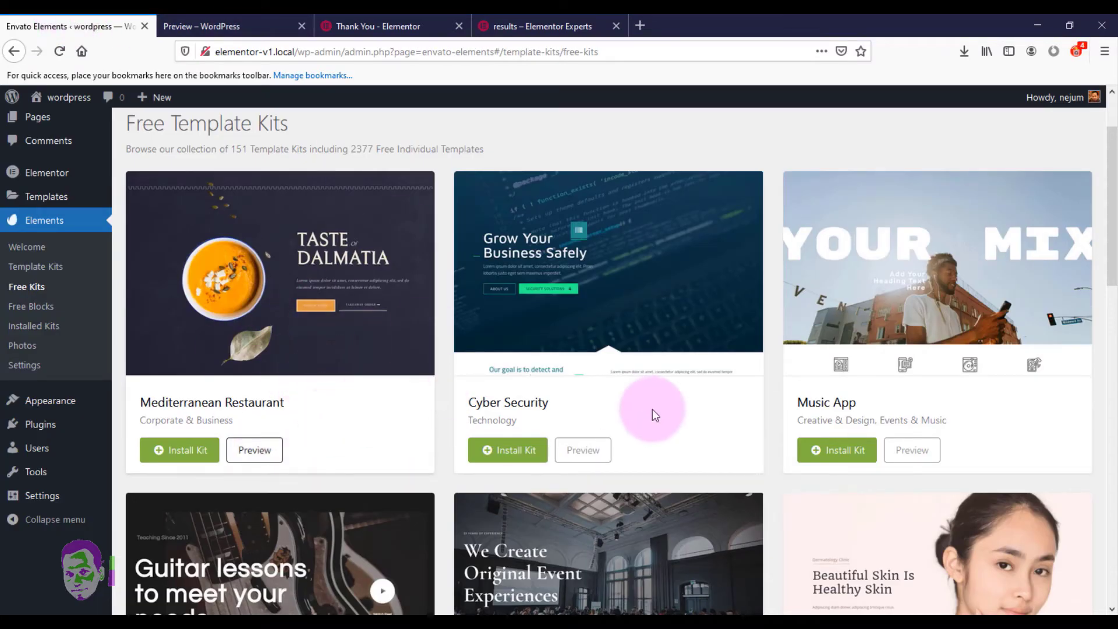
# - Check the number of free template kits and open the list of kit categories
pyautogui.doubleClick(239, 149)
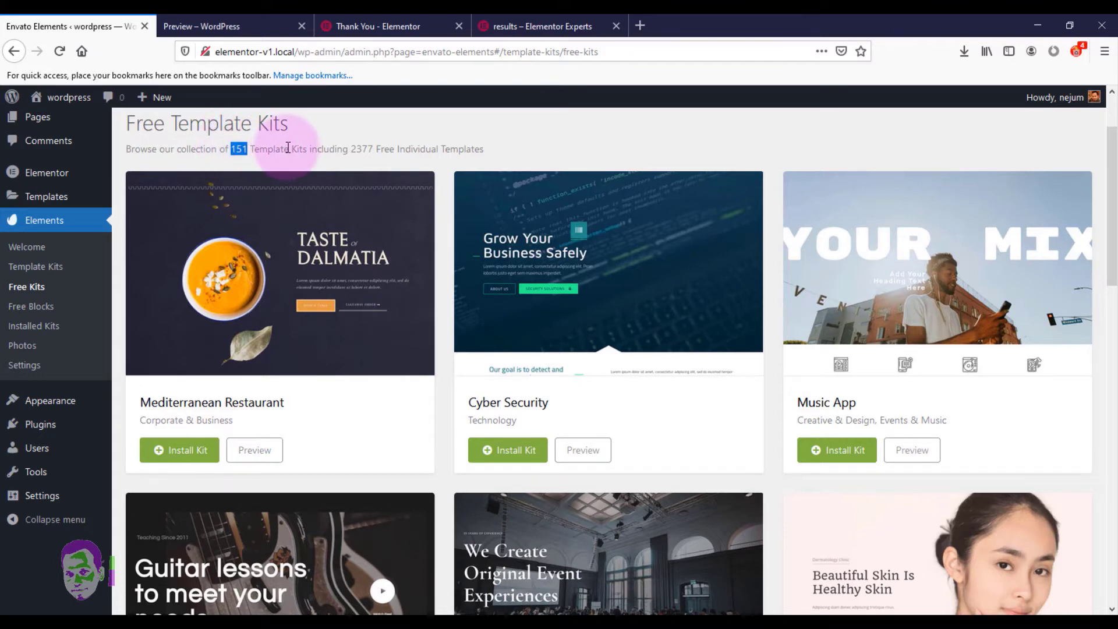
pyautogui.moveTo(1114, 236); pyautogui.dragTo(1115, 210)
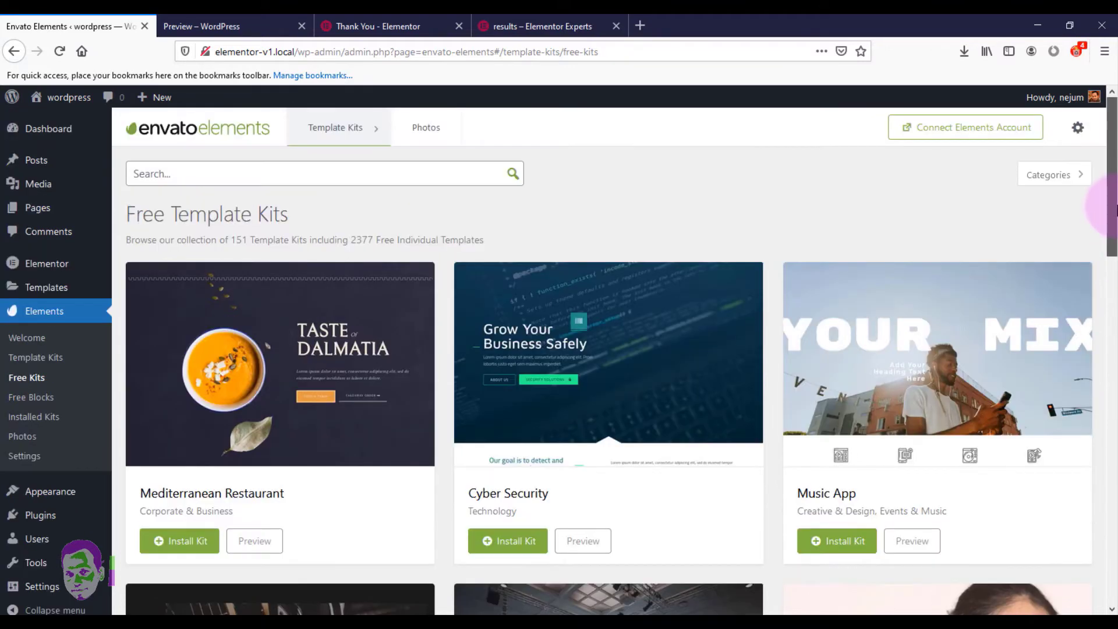
pyautogui.click(1082, 181)
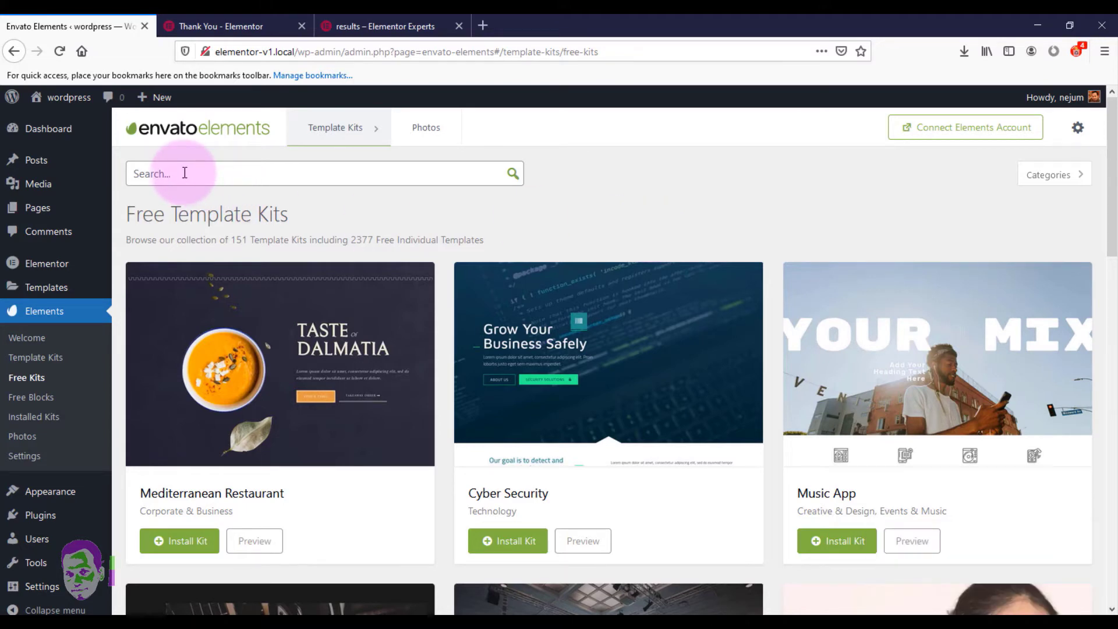
# - Go to page 12 of the free template kits and browse the designs offered there
pyautogui.moveTo(1112, 200); pyautogui.dragTo(1108, 544)
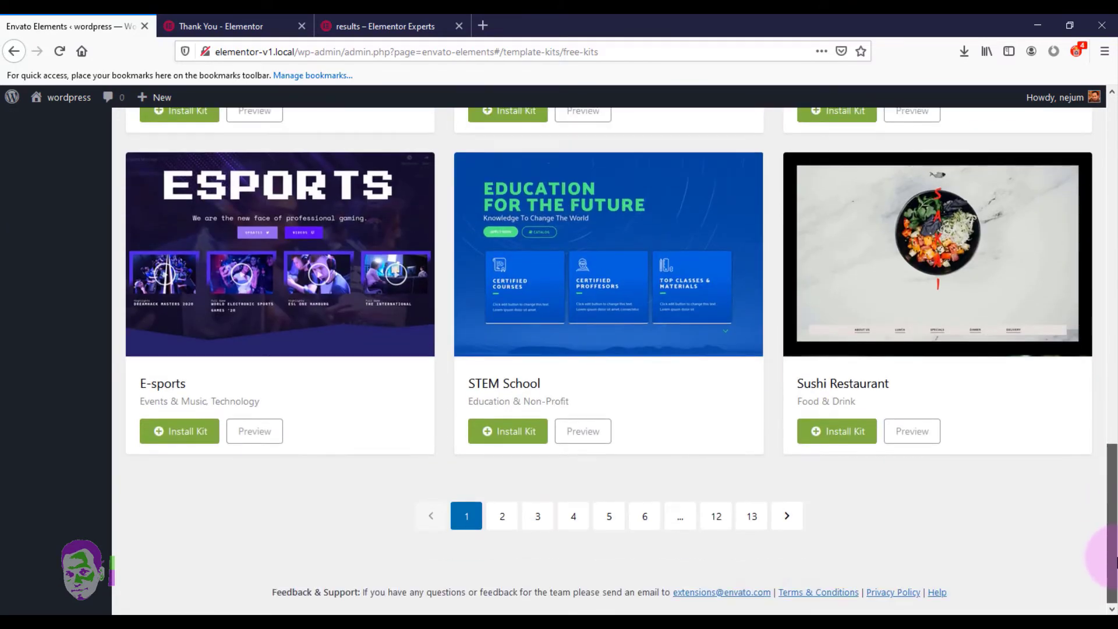
pyautogui.click(720, 520)
pyautogui.scroll(-3, 1114, 246)
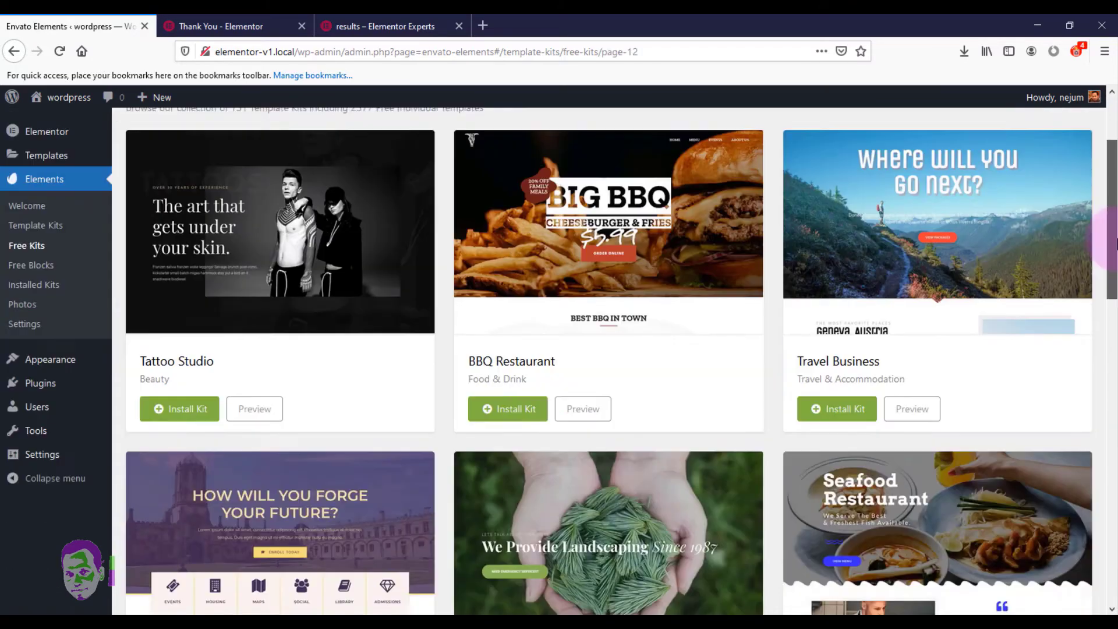
pyautogui.scroll(-5, 1114, 243)
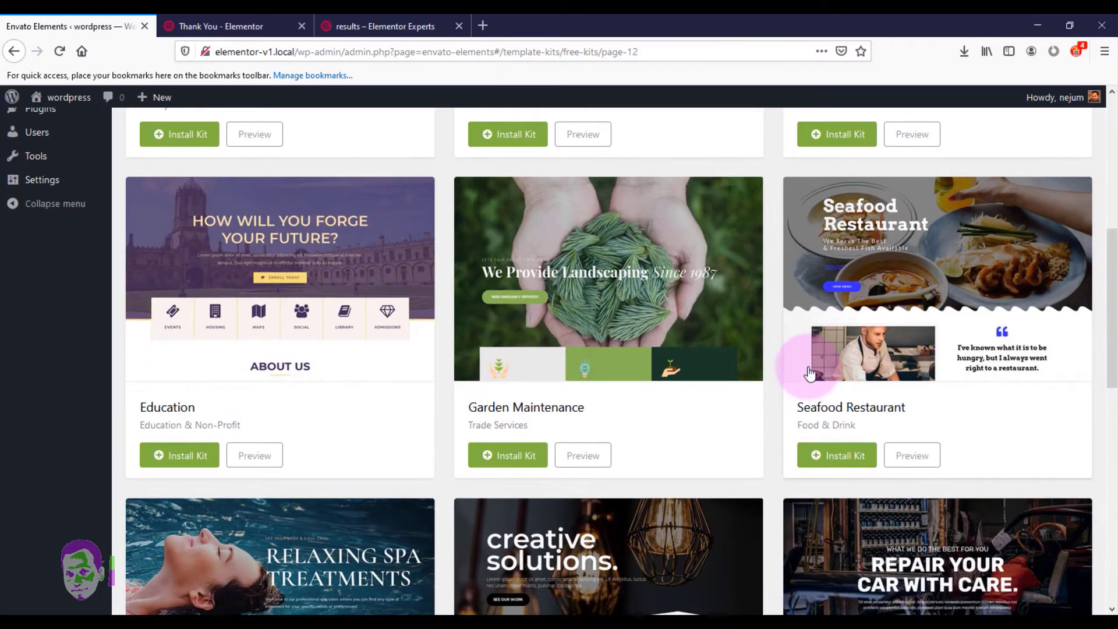
# - Search the free template kits for "Seafood", then return to the full list of free kits
pyautogui.moveTo(798, 407); pyautogui.dragTo(840, 412)
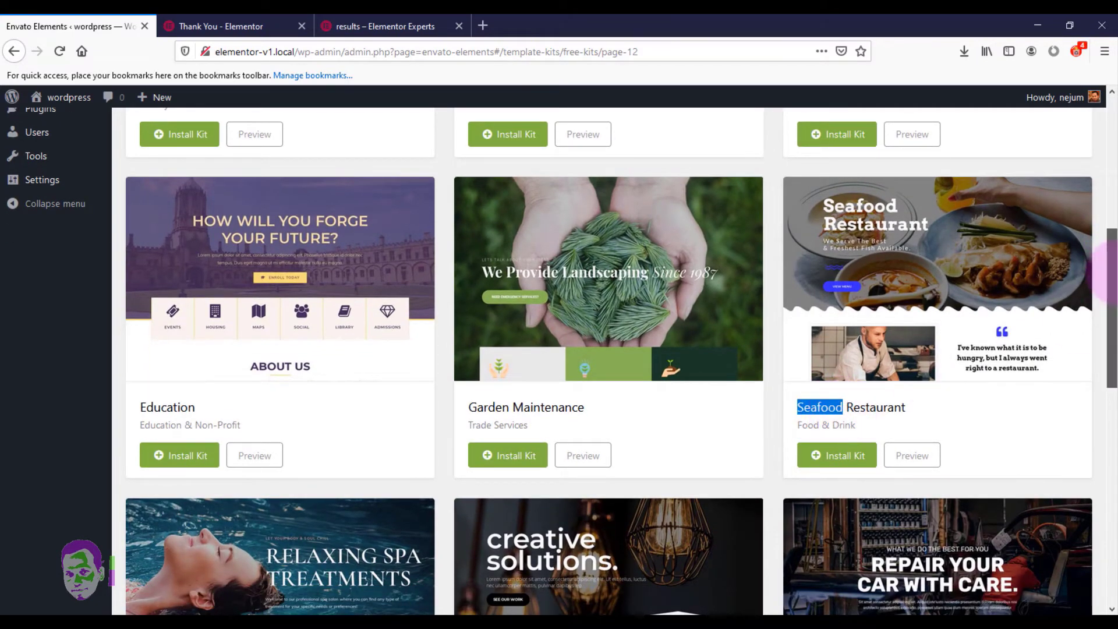
pyautogui.moveTo(1113, 285); pyautogui.dragTo(1115, 79)
pyautogui.moveTo(338, 131)
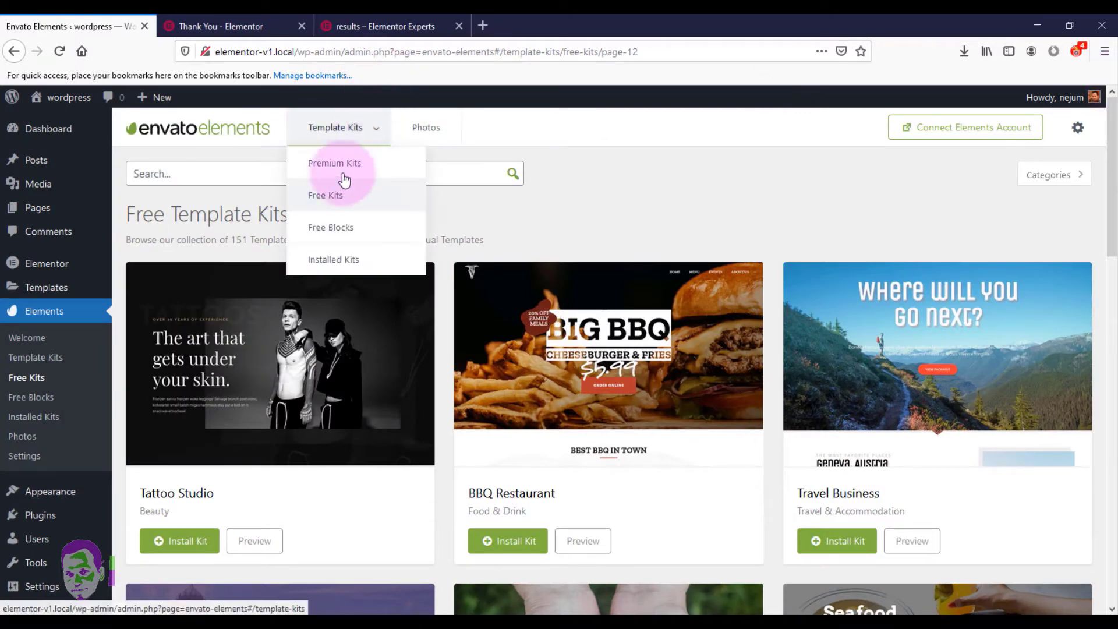
pyautogui.click(325, 198)
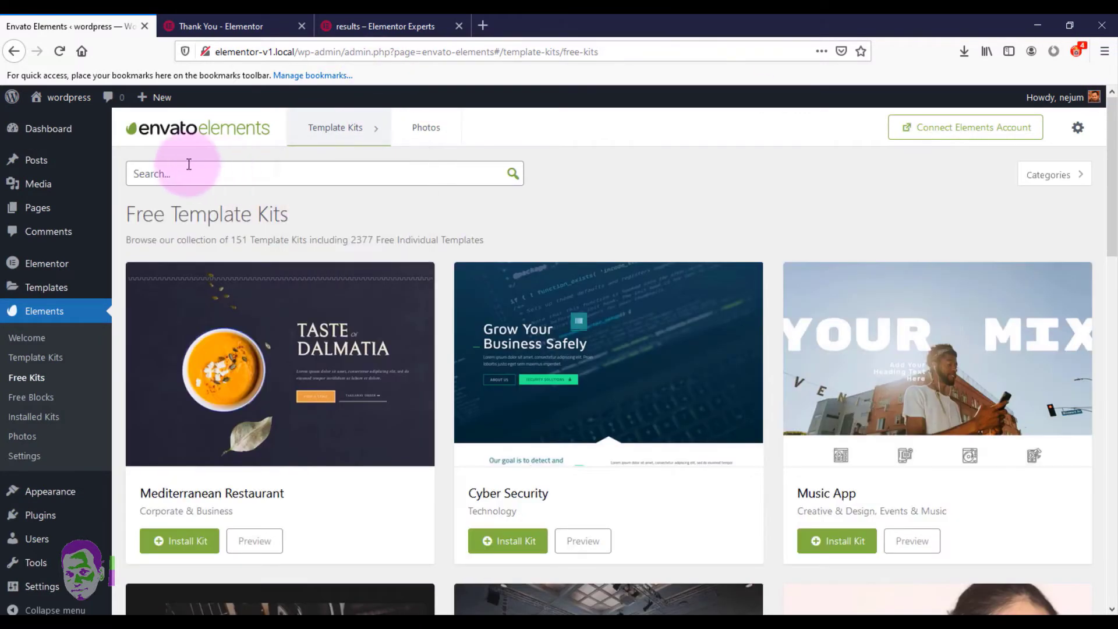
pyautogui.click(166, 173)
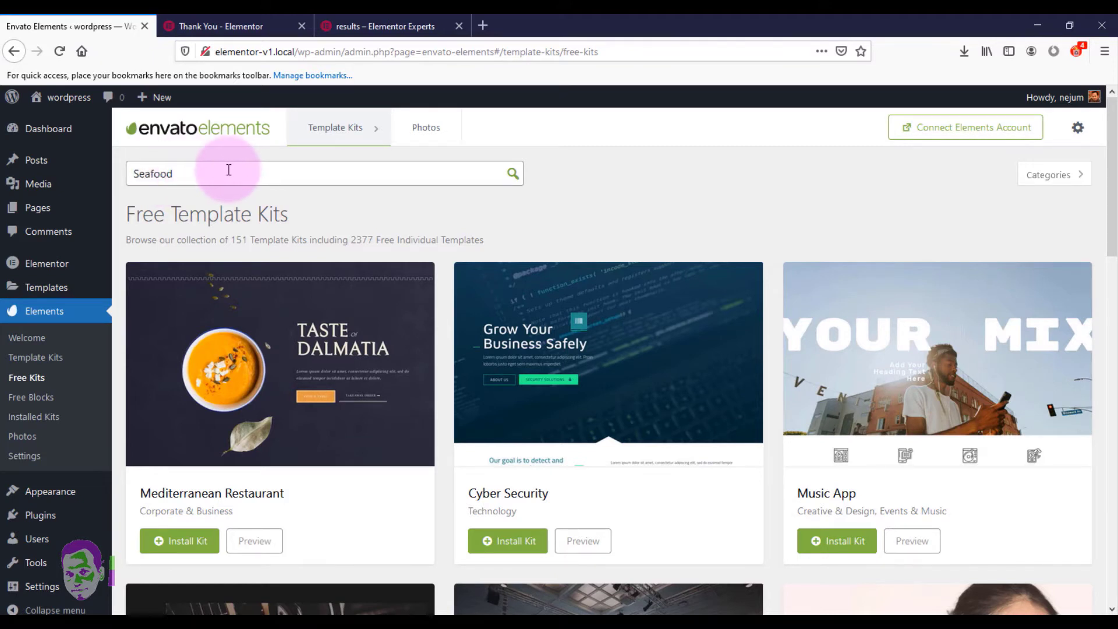
pyautogui.press('Return')
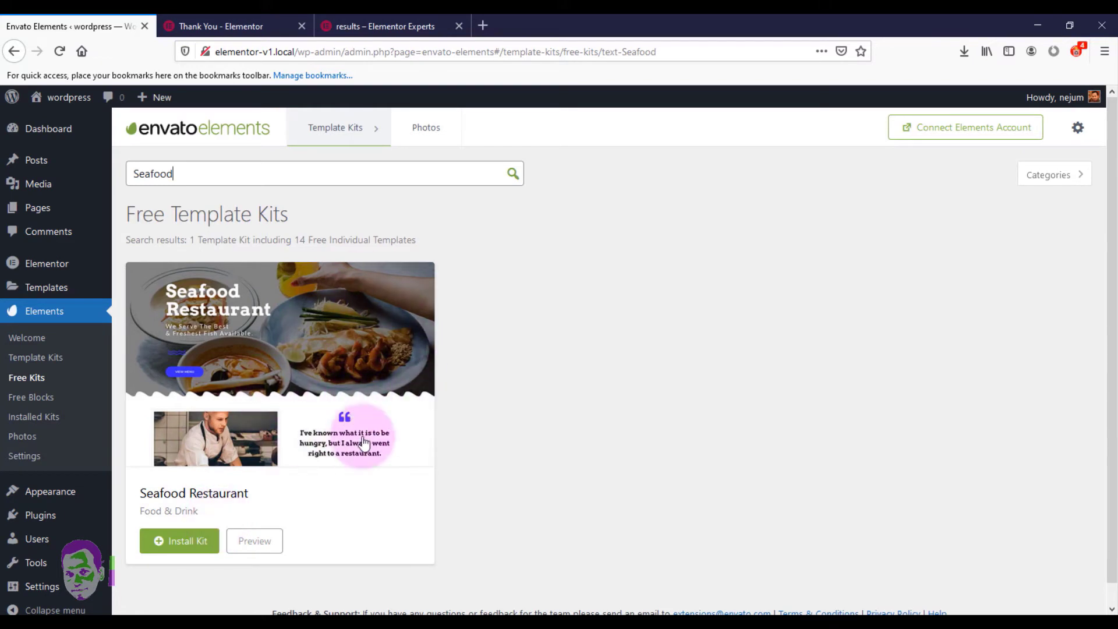
pyautogui.moveTo(379, 132)
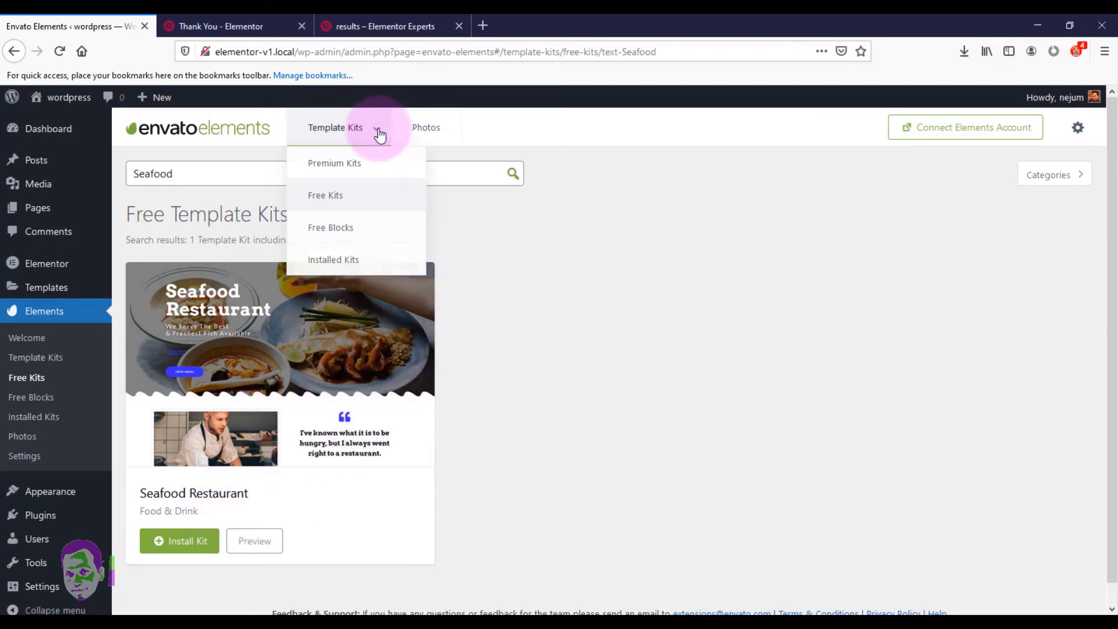
pyautogui.click(339, 196)
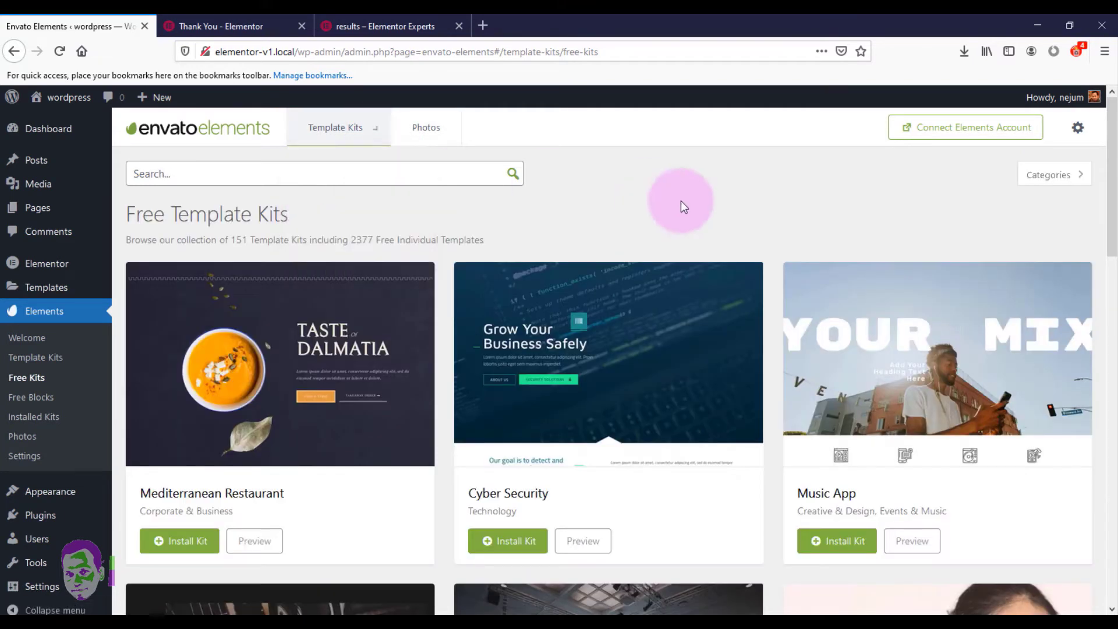
# - Preview the Mediterranean Restaurant kit, examine which page templates are marked Pro, and close the preview
pyautogui.scroll(-1, 1115, 221)
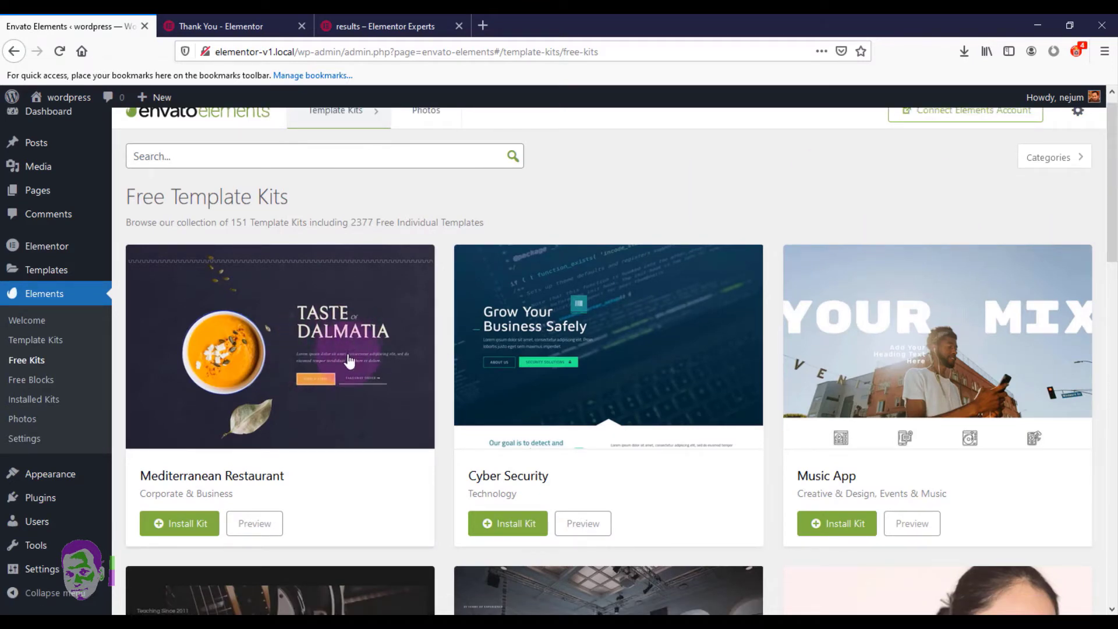
pyautogui.click(254, 526)
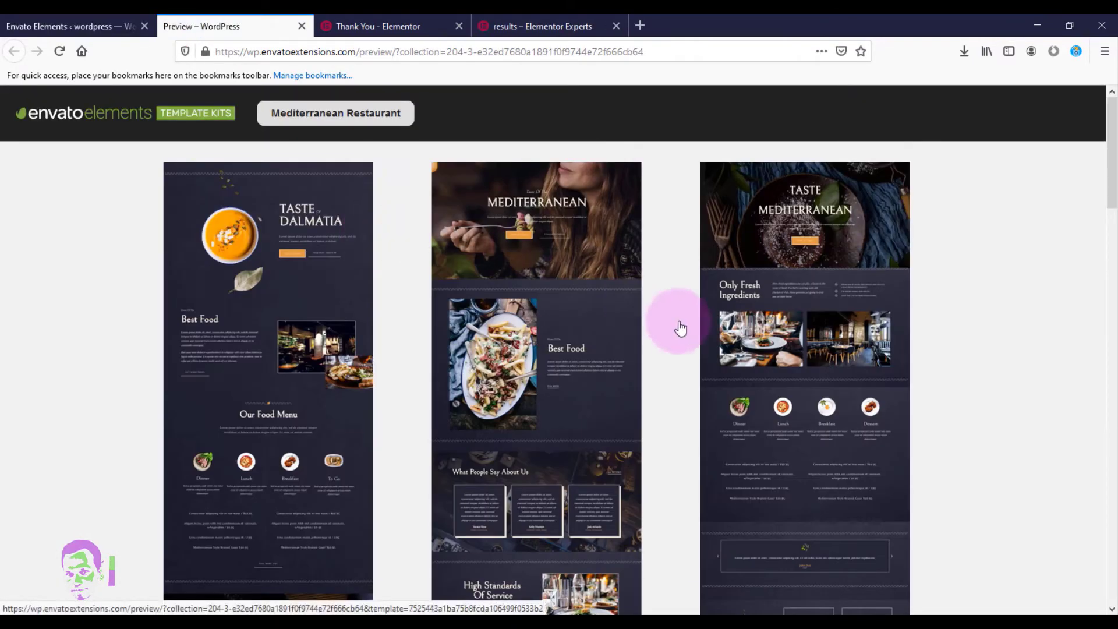
pyautogui.moveTo(1117, 165); pyautogui.dragTo(1116, 286)
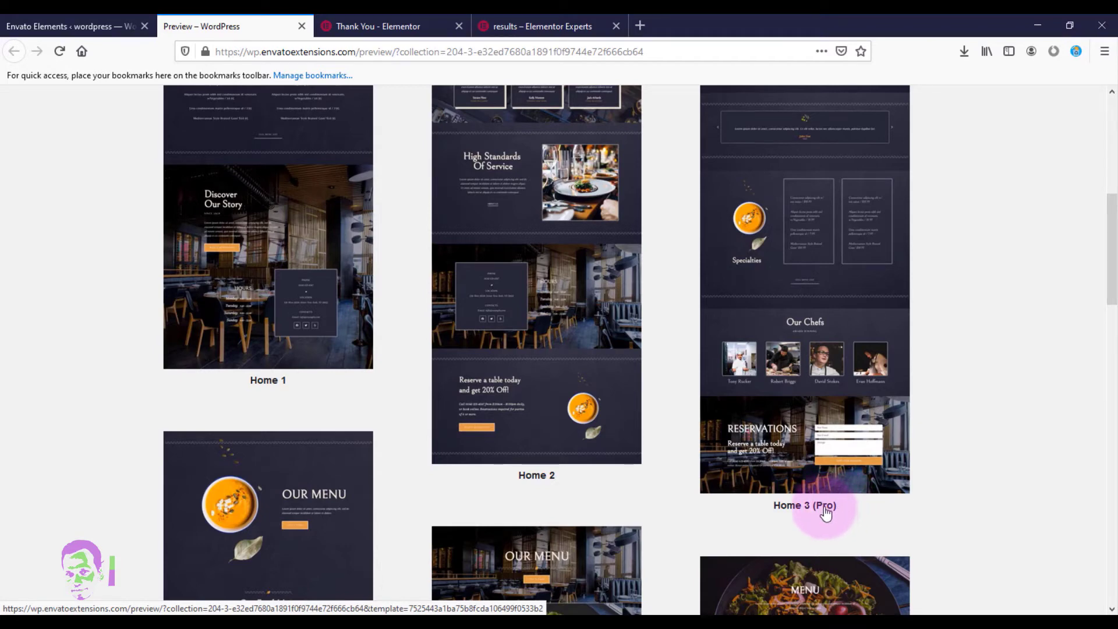
pyautogui.moveTo(1115, 271)
pyautogui.mouseDown()
pyautogui.moveTo(1115, 286)
pyautogui.moveTo(1113, 266)
pyautogui.mouseUp()
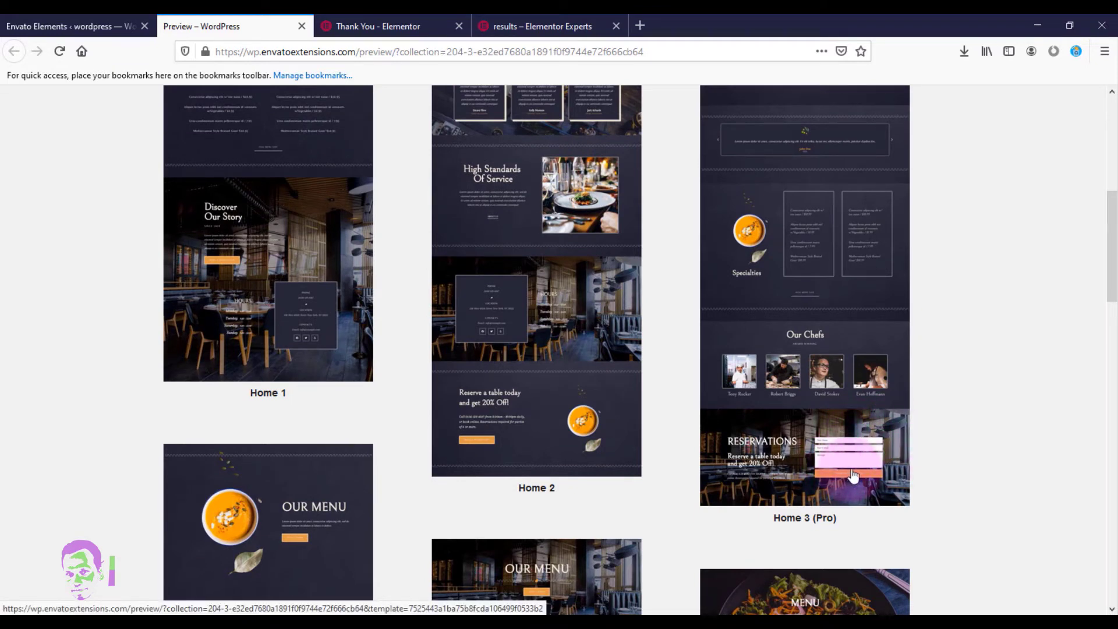
pyautogui.moveTo(1112, 259); pyautogui.dragTo(1112, 511)
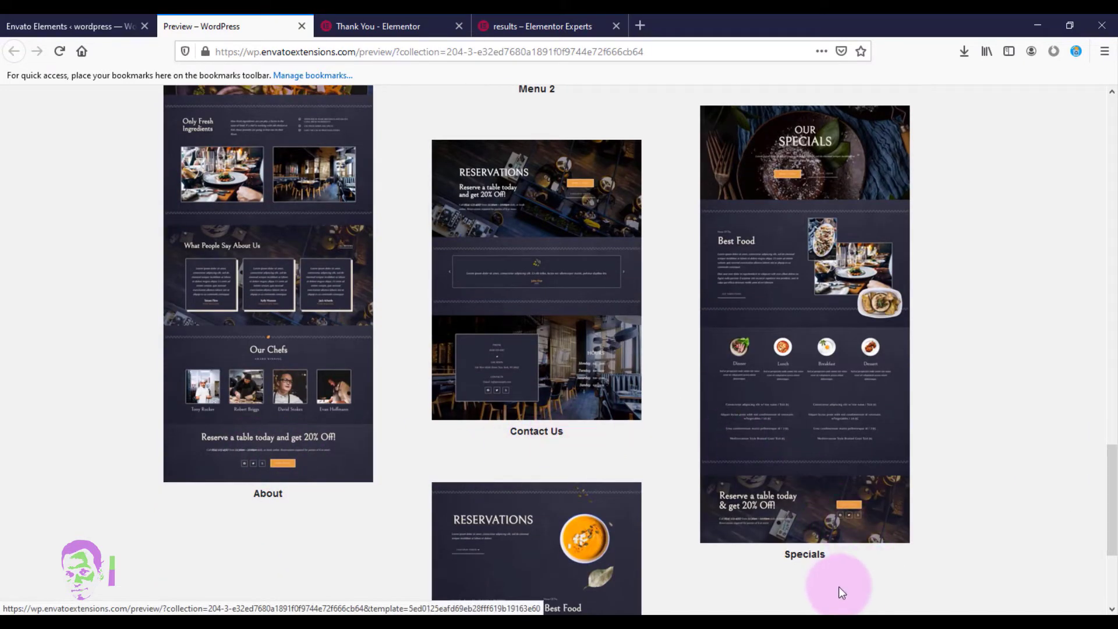
pyautogui.scroll(-4, 1101, 532)
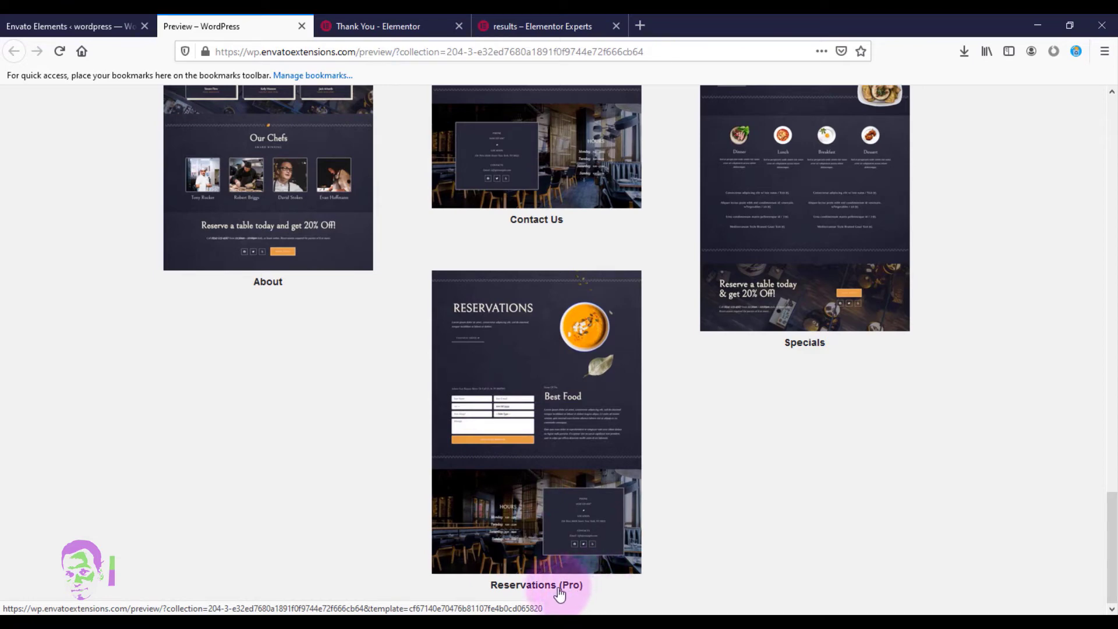
pyautogui.moveTo(1112, 506); pyautogui.dragTo(1112, 105)
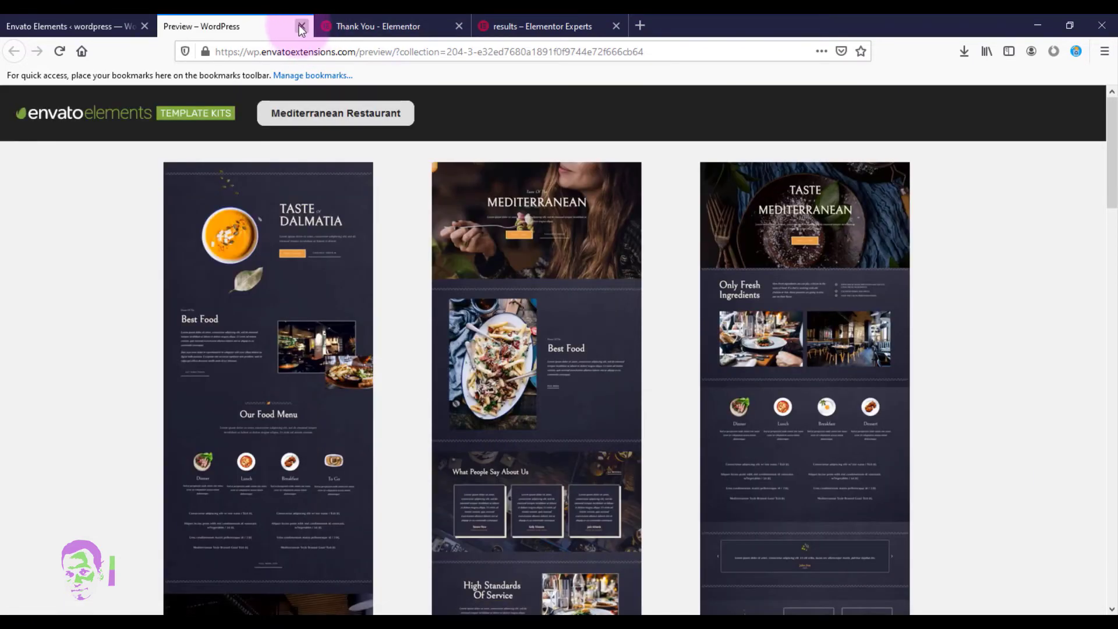
pyautogui.click(301, 27)
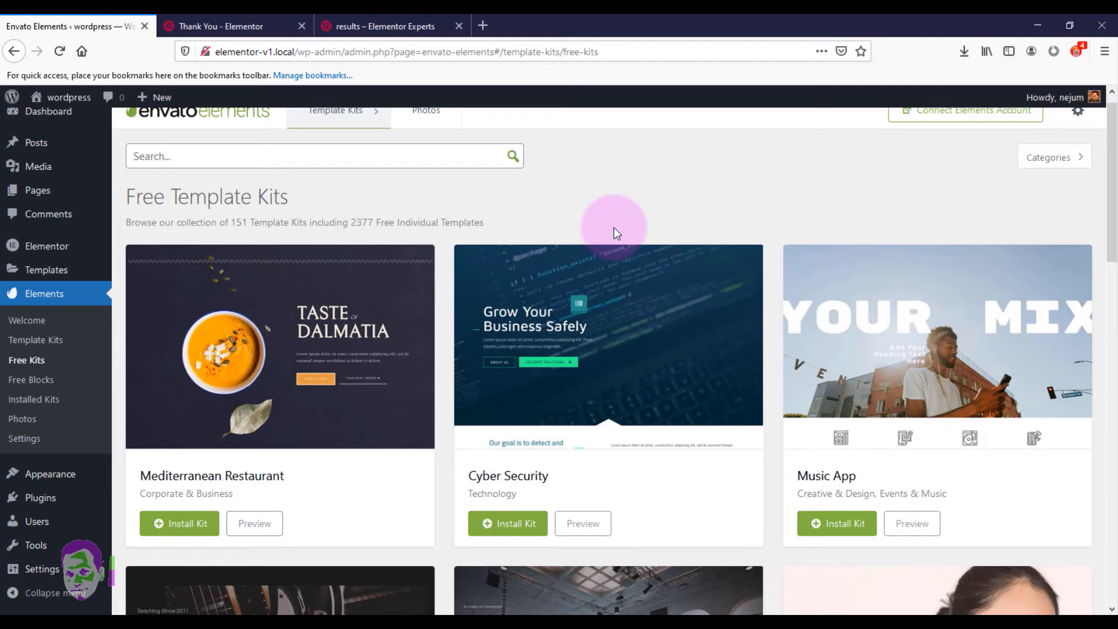
# - Open Elementor's saved templates in a separate browser tab, check the list, and return to the free template kits
pyautogui.scroll(-2, 1112, 210)
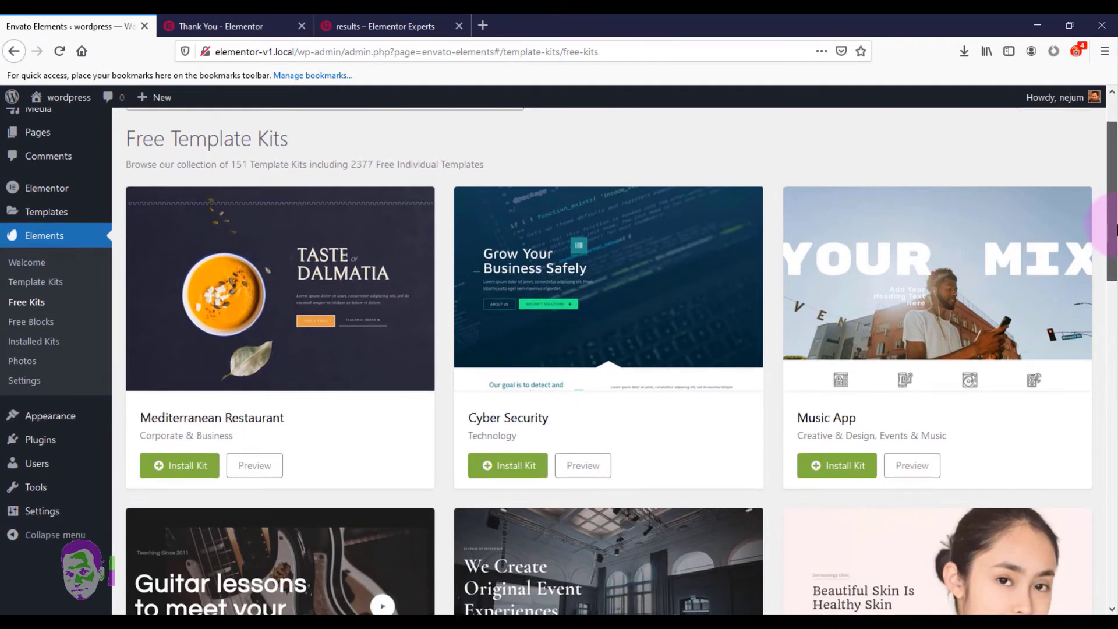
pyautogui.moveTo(1115, 229); pyautogui.dragTo(1116, 208)
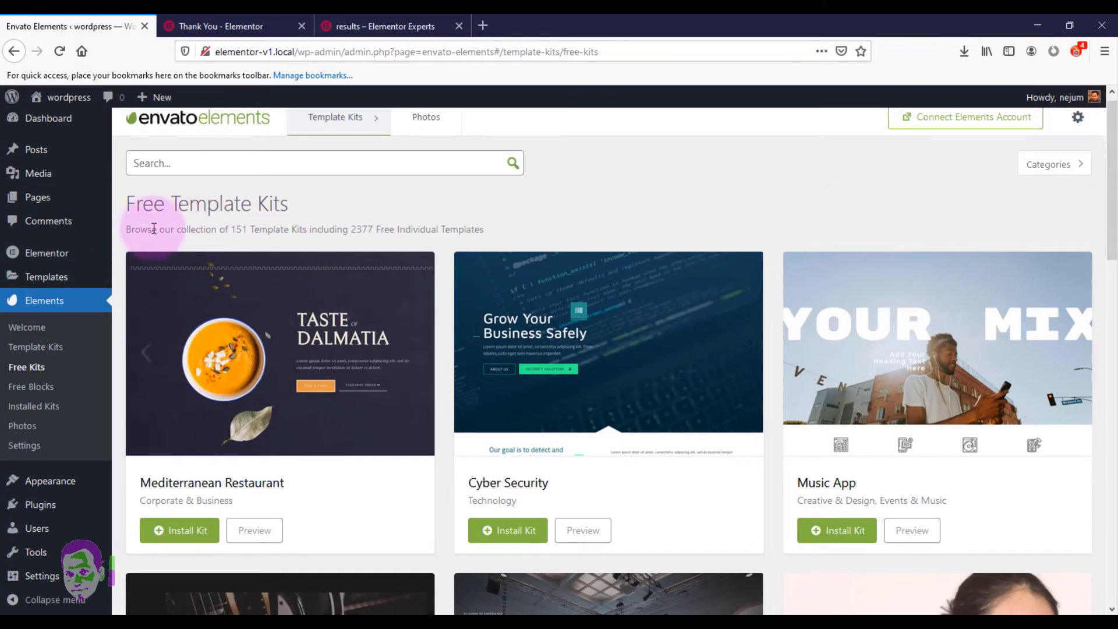
pyautogui.moveTo(39, 279)
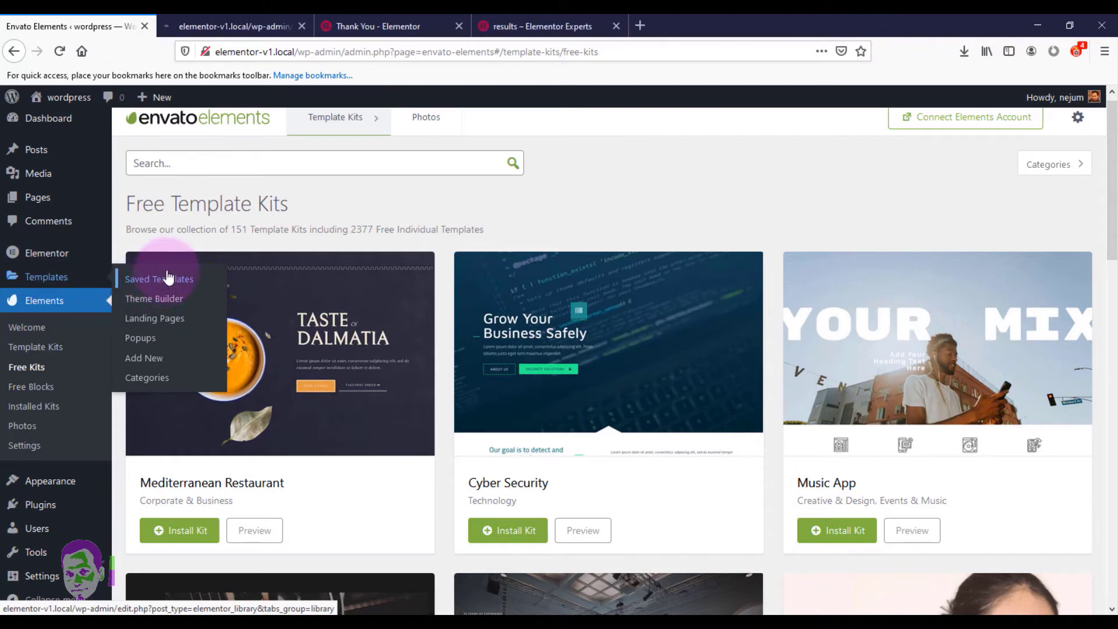
pyautogui.click(238, 25)
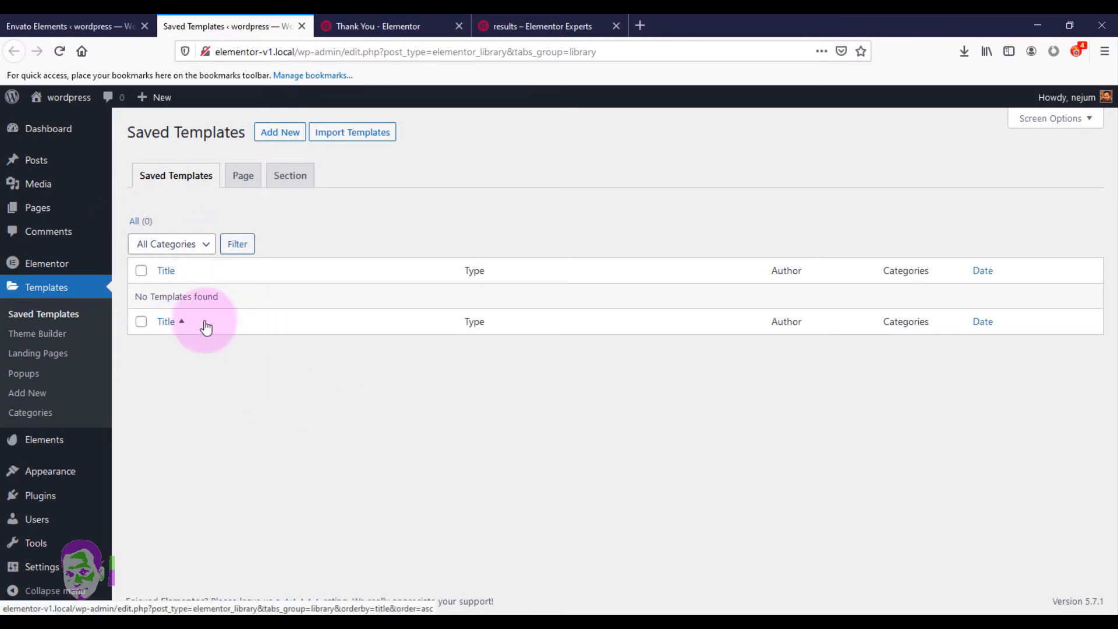
pyautogui.click(99, 26)
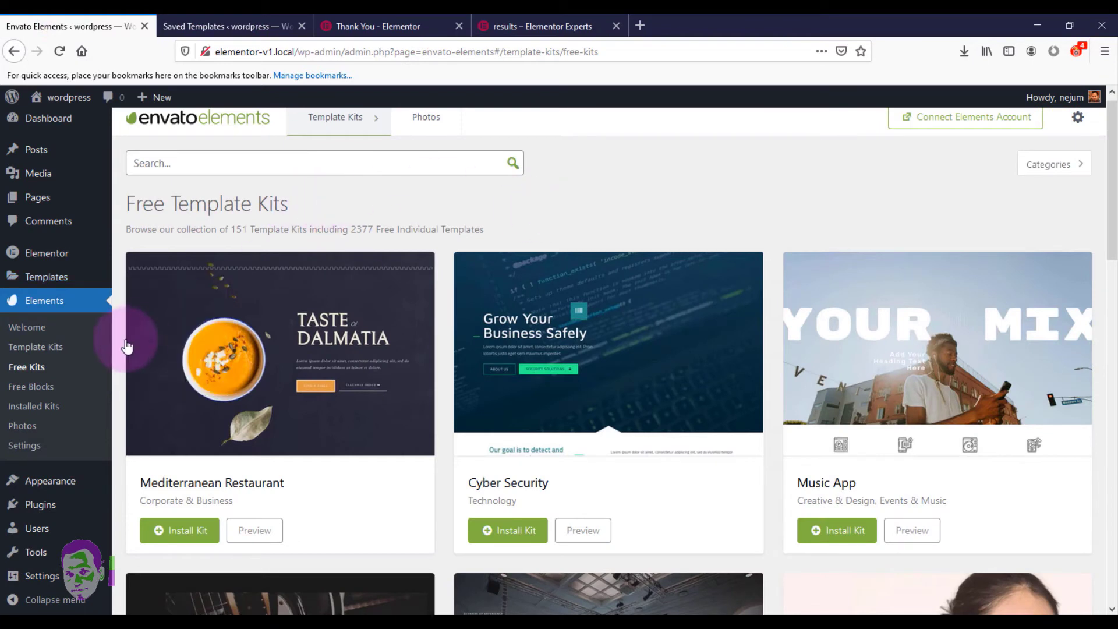
# - Go to the installed template kits and check whether any kit is already installed
pyautogui.click(25, 408)
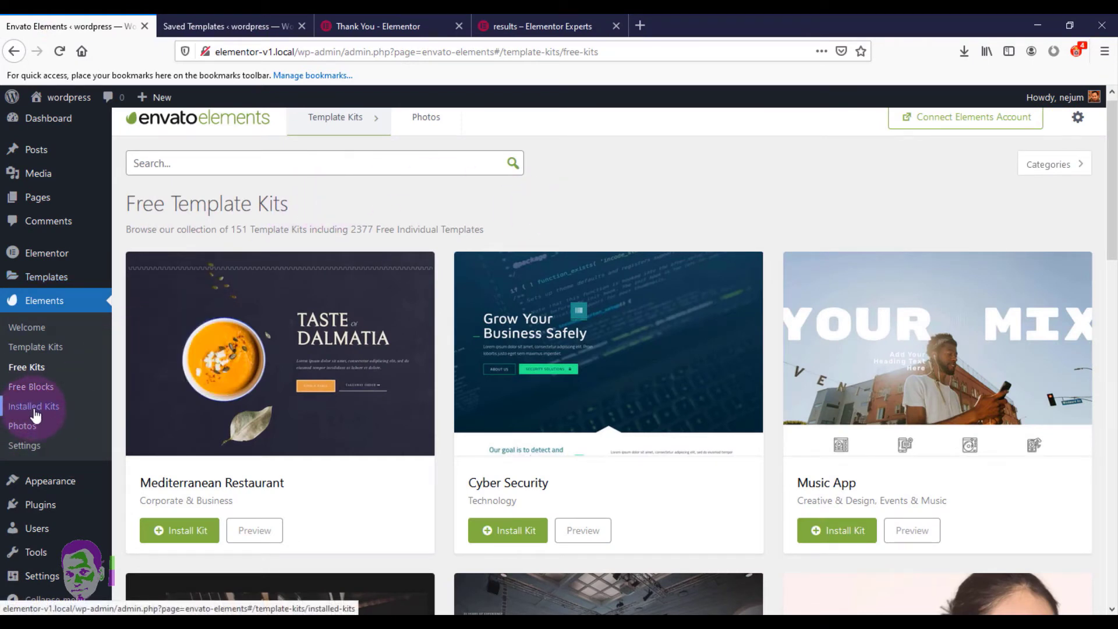
pyautogui.click(31, 412)
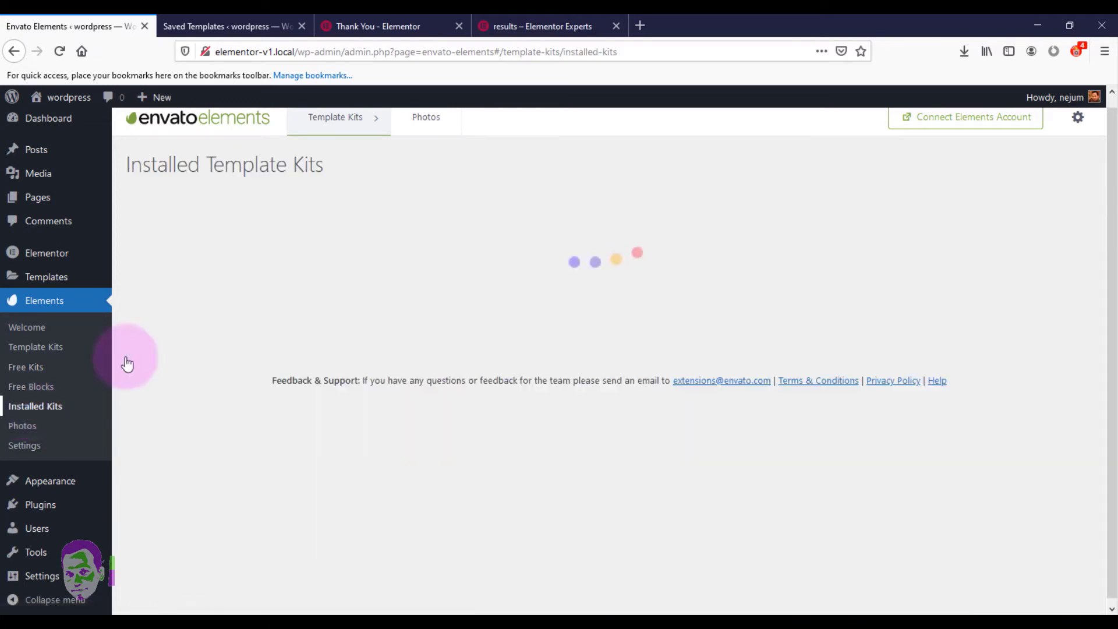
pyautogui.moveTo(1113, 321); pyautogui.dragTo(1112, 437)
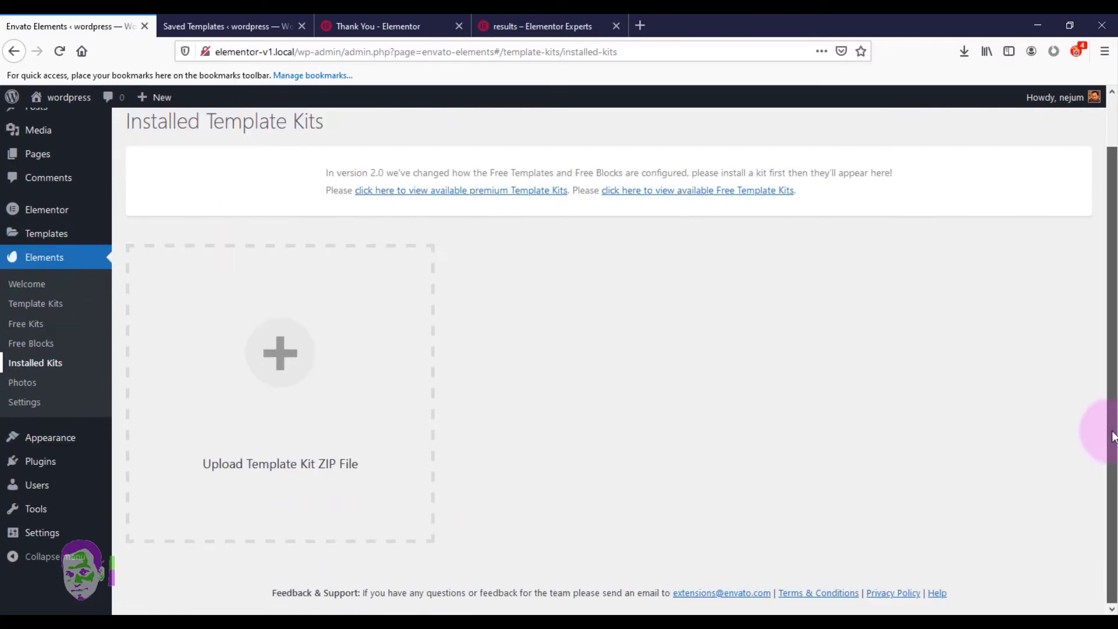
pyautogui.moveTo(1104, 335); pyautogui.dragTo(1099, 249)
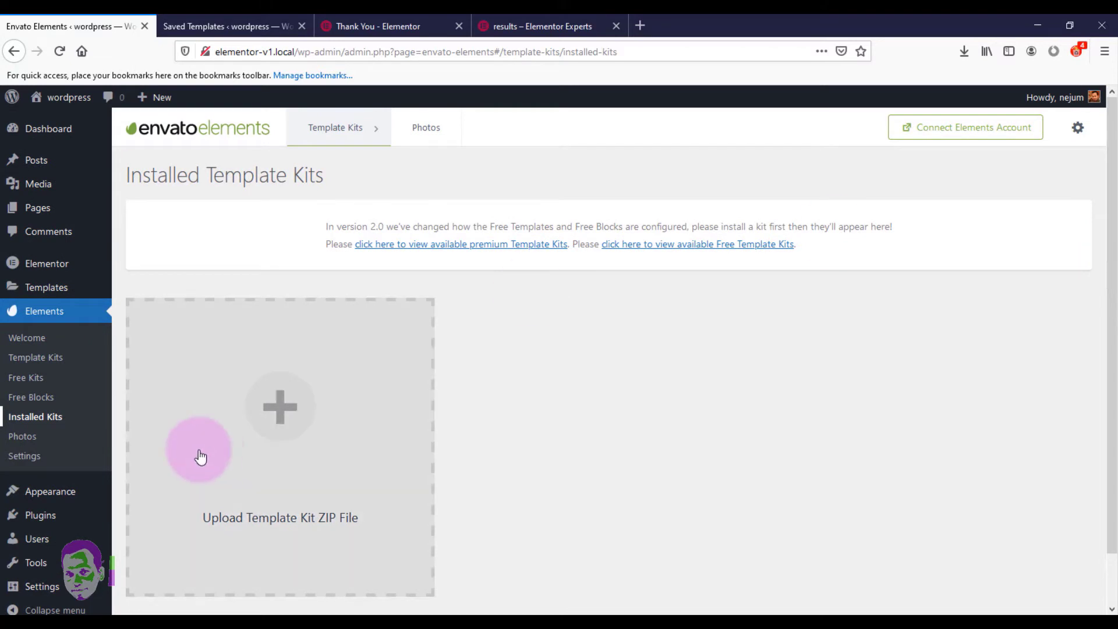
# - Install the Mediterranean Restaurant kit from the free kits and open the installed kits list
pyautogui.click(34, 385)
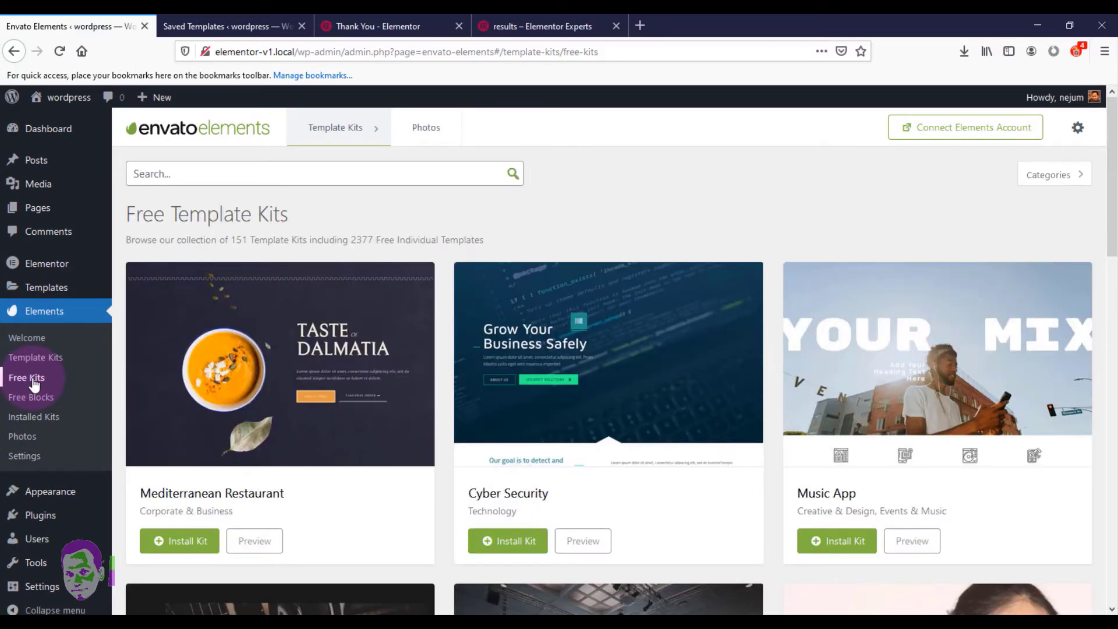
pyautogui.moveTo(1113, 205); pyautogui.dragTo(1114, 220)
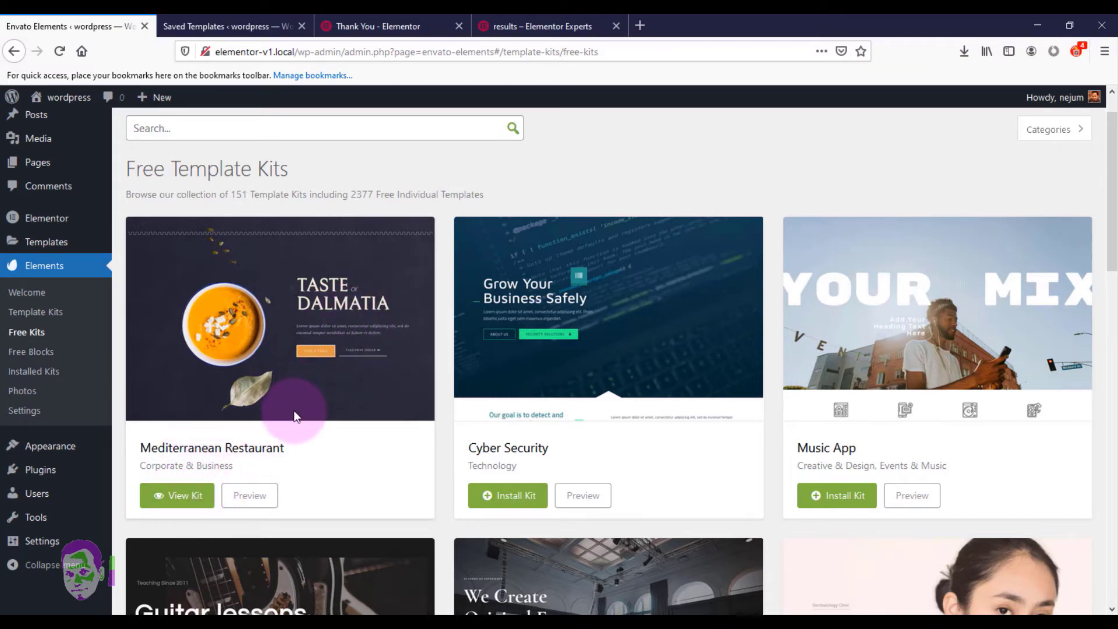
pyautogui.click(28, 374)
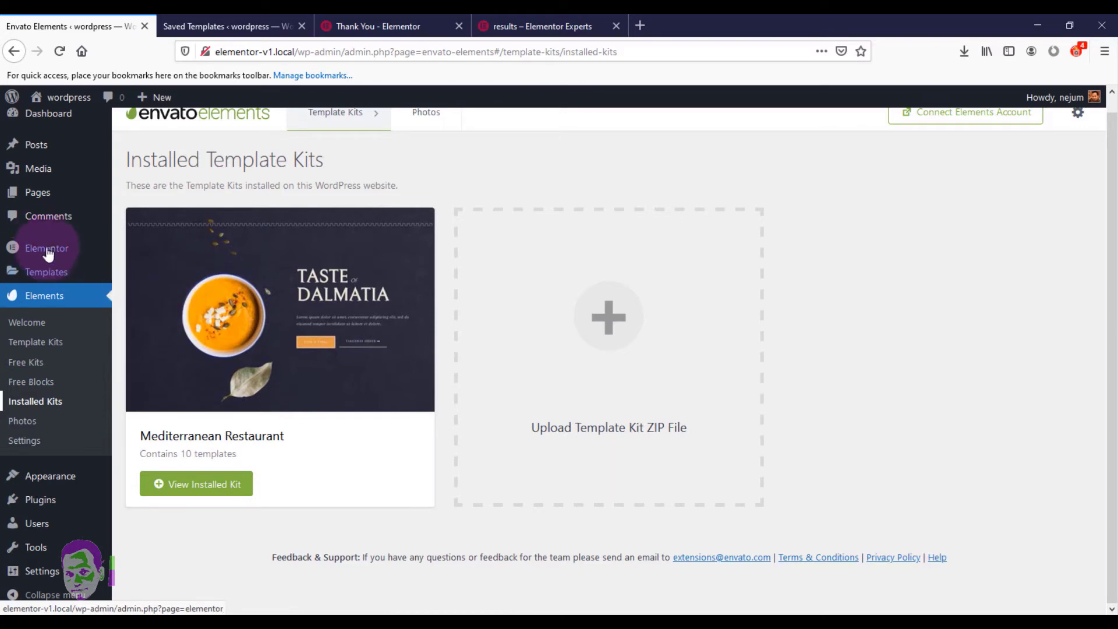
# - Reload the saved templates list to check for imported templates, and return to the installed kits
pyautogui.moveTo(58, 272)
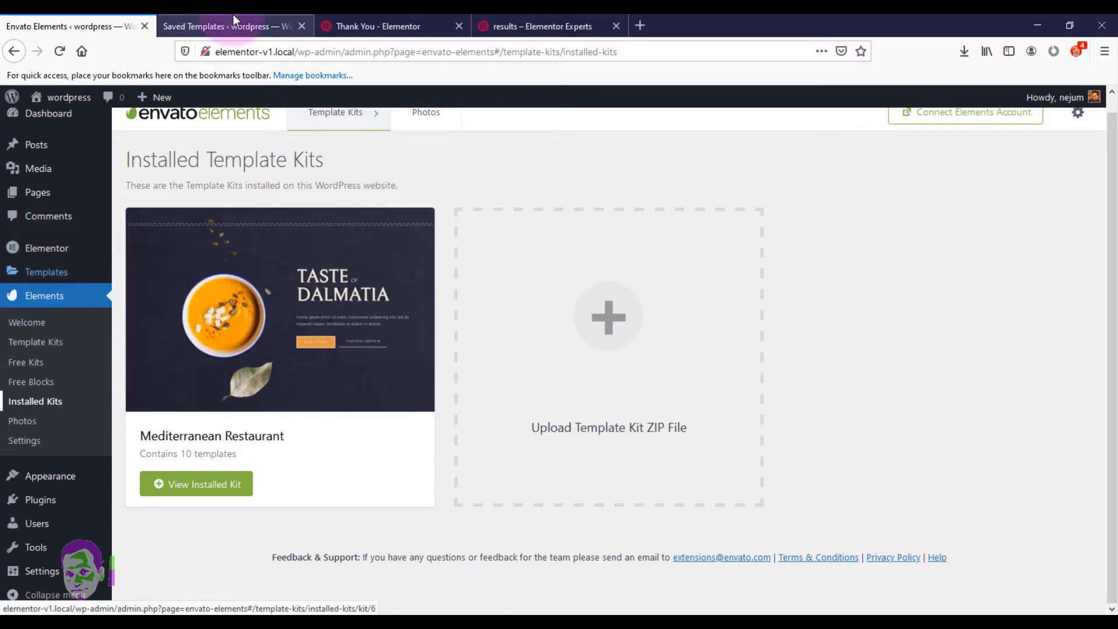
pyautogui.click(233, 25)
pyautogui.click(63, 49)
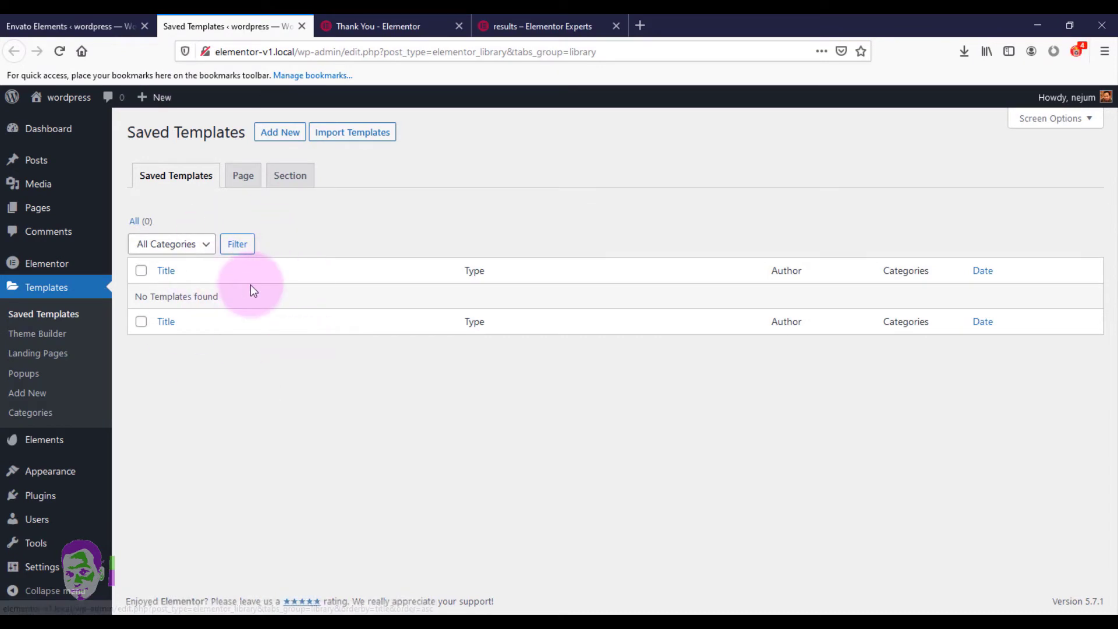
pyautogui.click(80, 21)
# - Open the installed Mediterranean Restaurant kit and install its default color and typography scheme requirements, leaving out the Elementor Pro plugin
pyautogui.moveTo(262, 436)
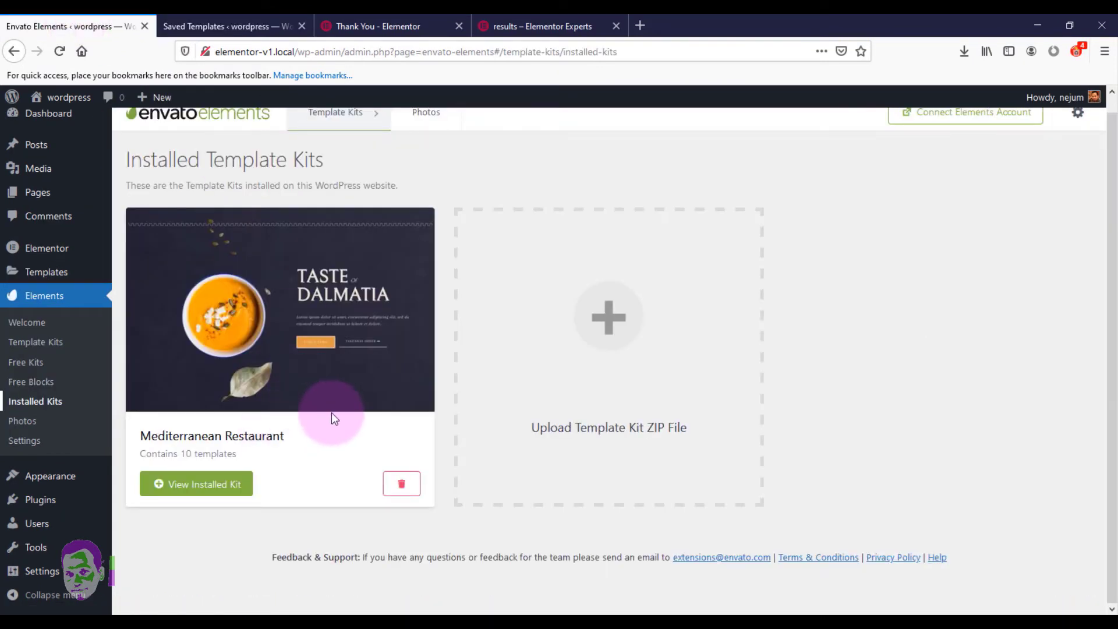
pyautogui.click(176, 485)
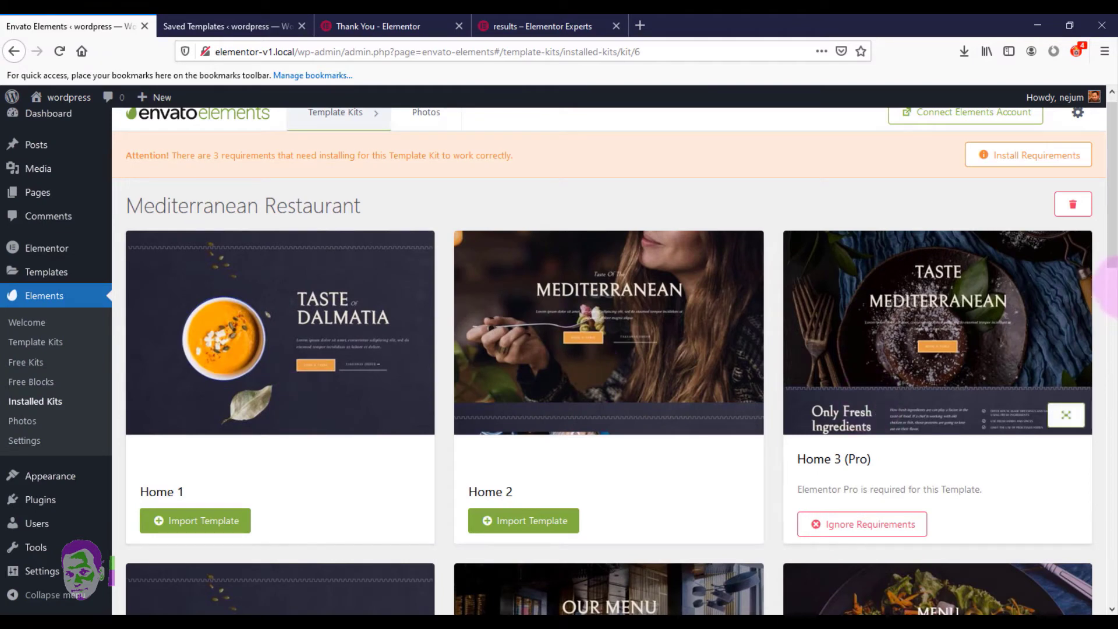
pyautogui.scroll(-1, 1109, 236)
pyautogui.scroll(2, 1110, 236)
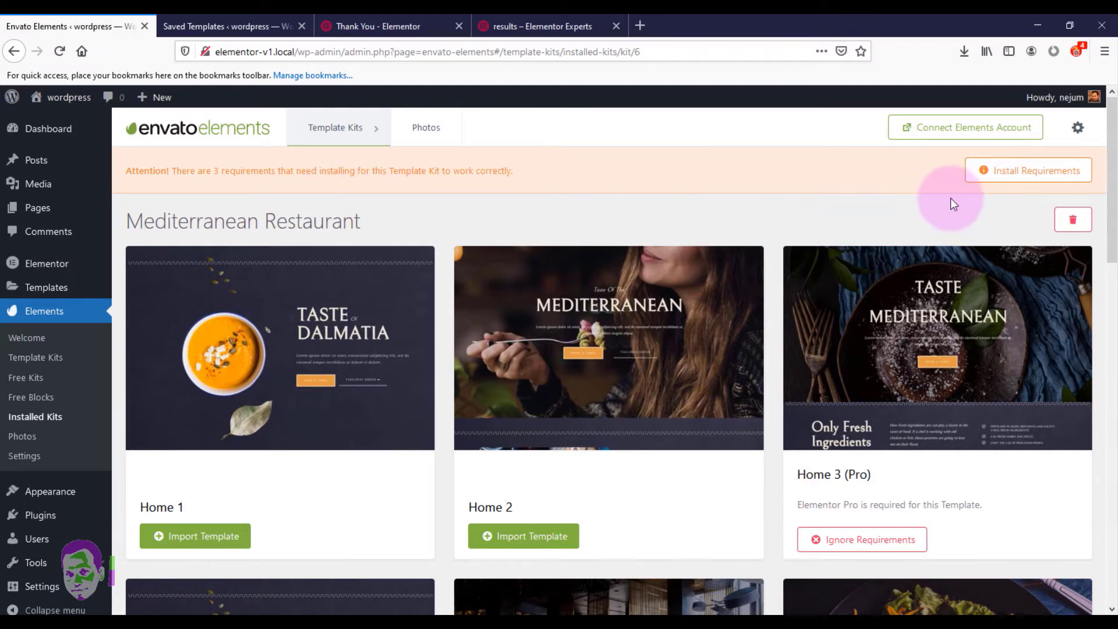
pyautogui.click(1011, 174)
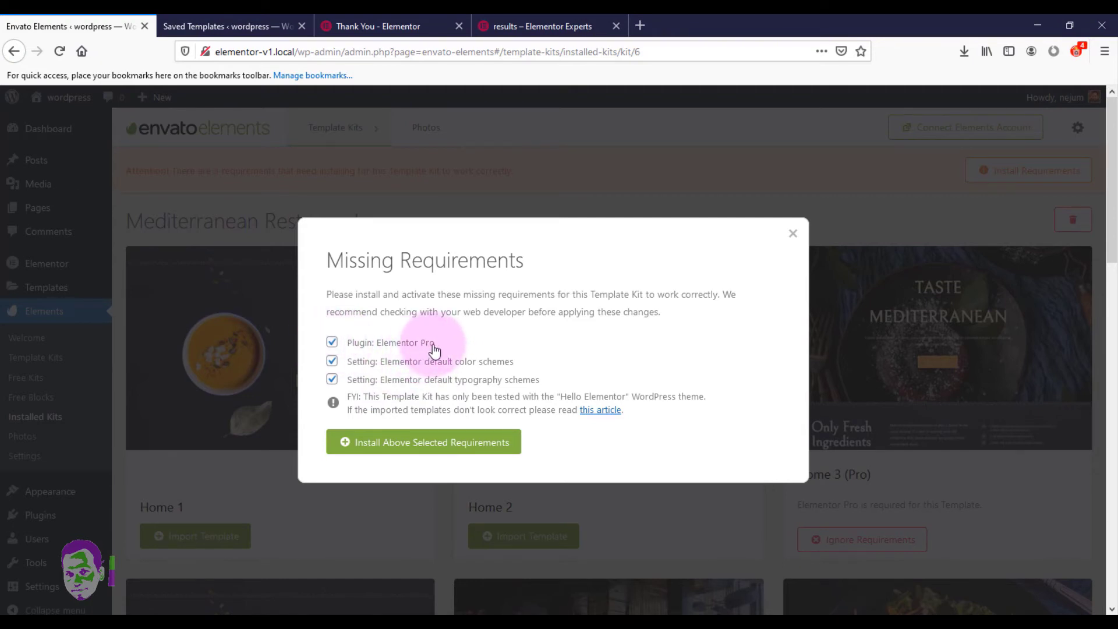
pyautogui.click(332, 342)
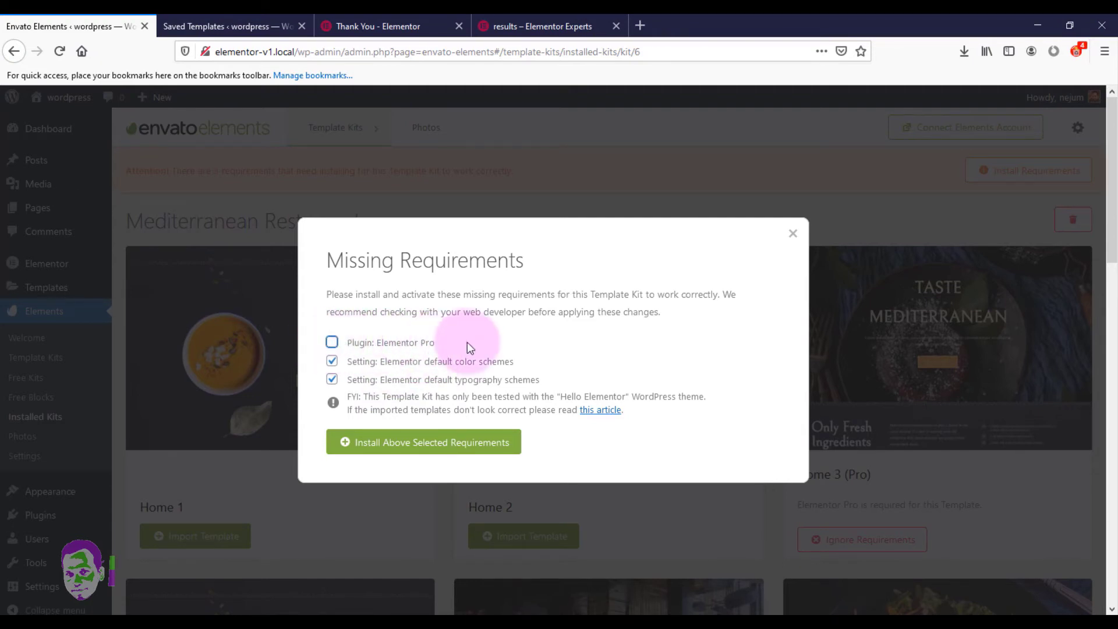
pyautogui.click(394, 453)
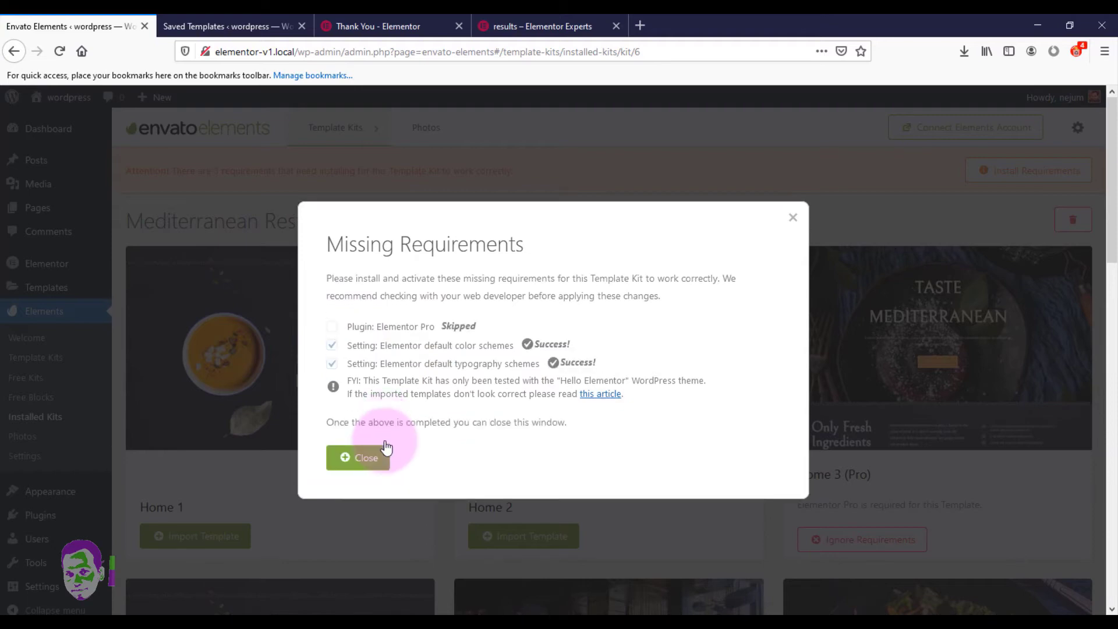
# - Close the missing requirements dialog, then preview the full Home 3 (Pro) template design and close the preview
pyautogui.click(364, 459)
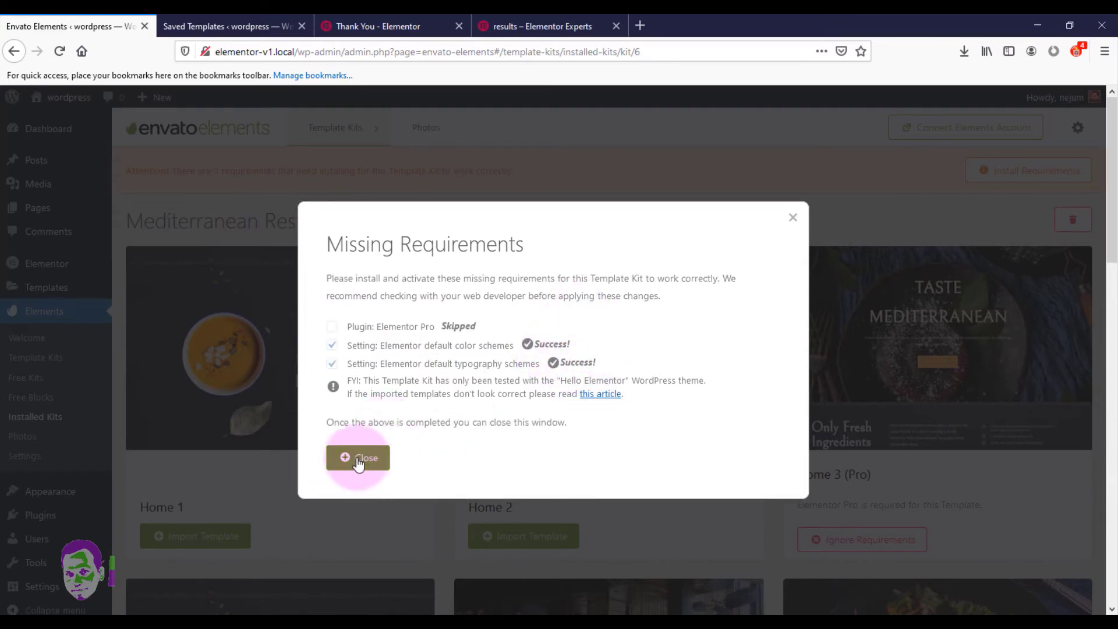
pyautogui.scroll(-2, 1110, 256)
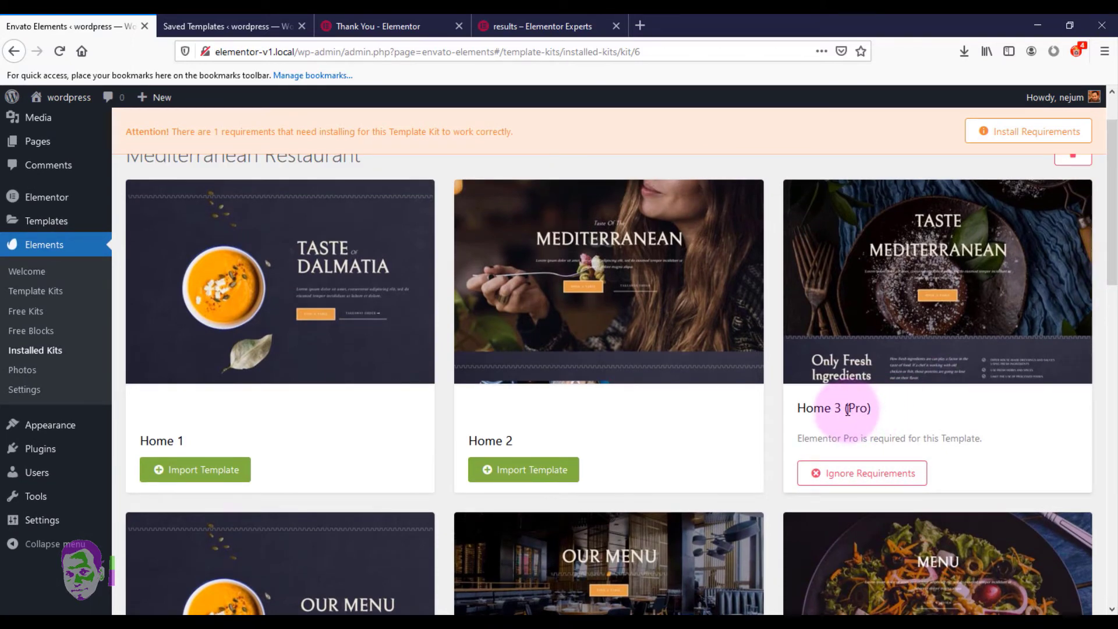
pyautogui.moveTo(845, 410); pyautogui.dragTo(880, 407)
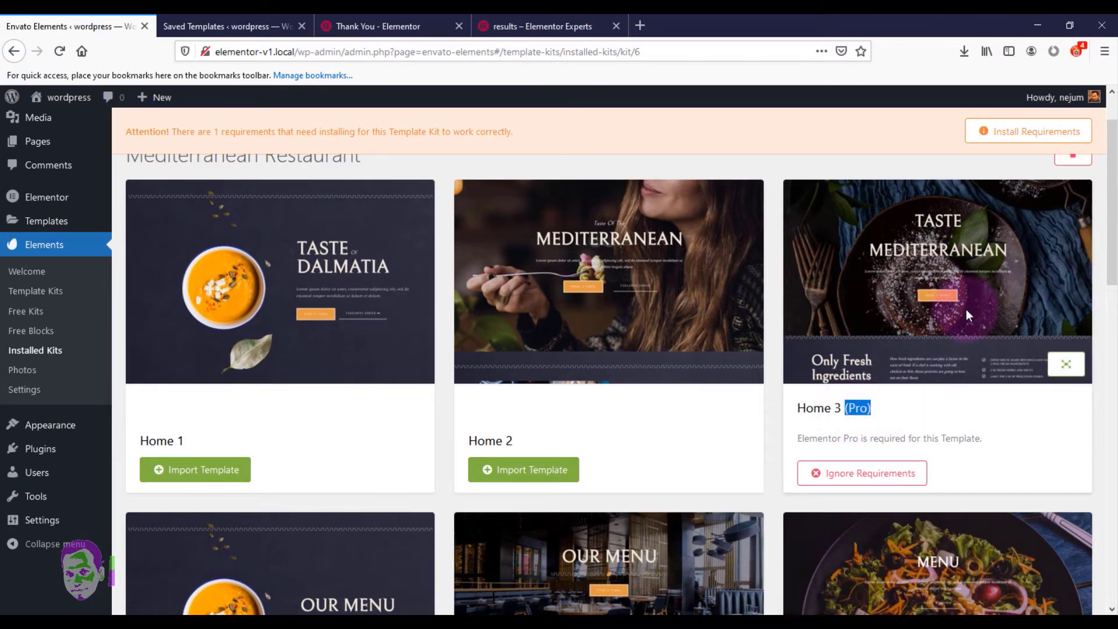
pyautogui.scroll(2, 1075, 438)
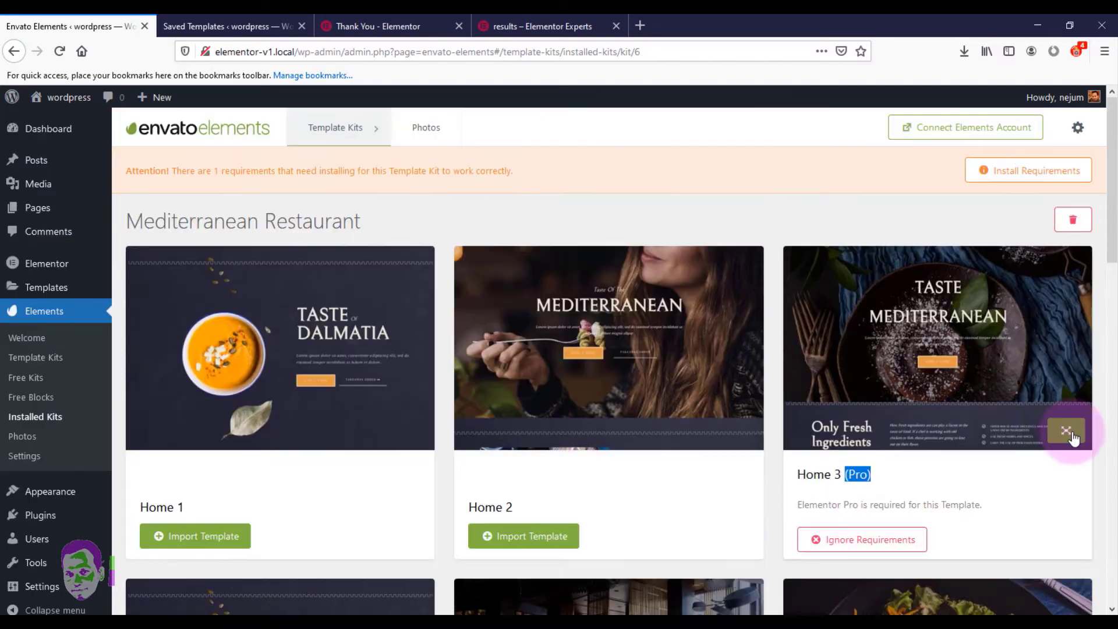
pyautogui.click(1067, 432)
pyautogui.moveTo(829, 204); pyautogui.dragTo(807, 589)
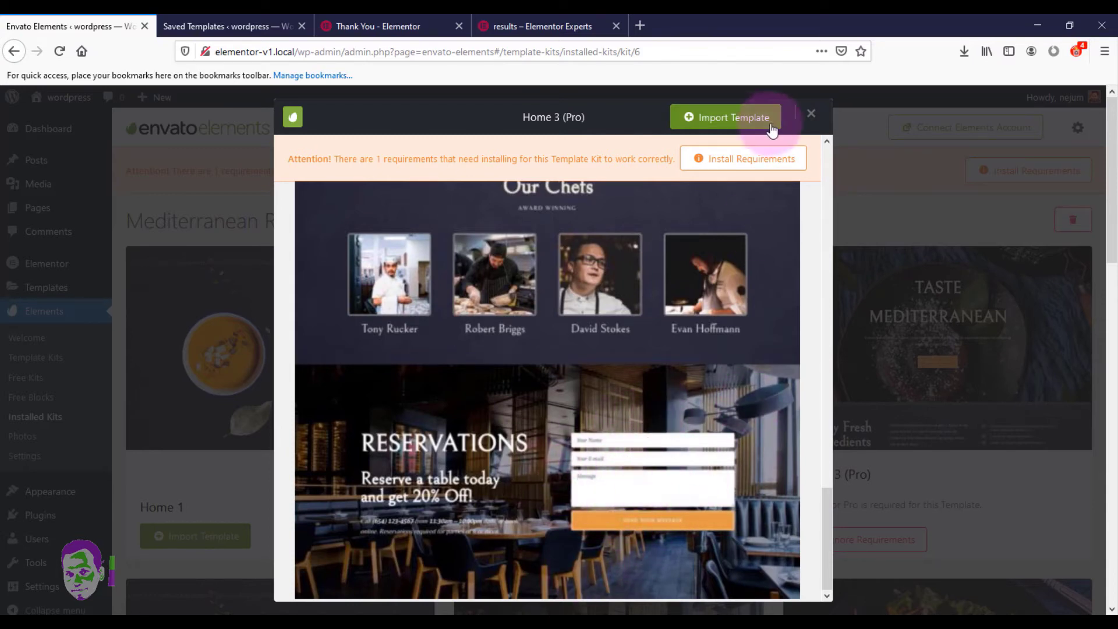
pyautogui.click(811, 113)
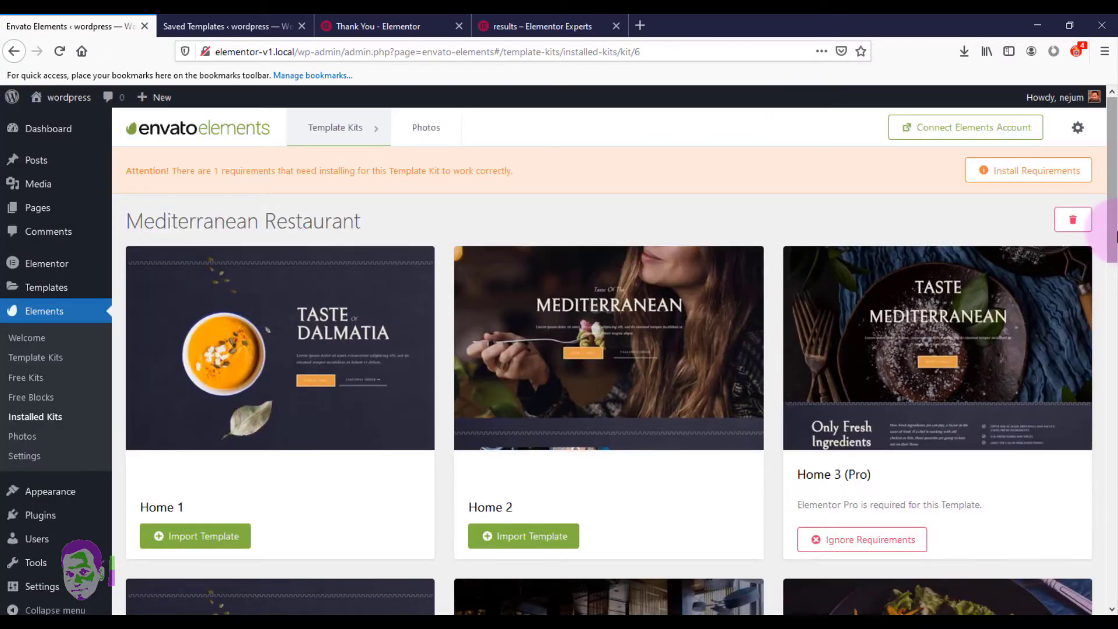
# - Ignore the Elementor Pro requirement on the Home 3 (Pro) template so that it can be imported
pyautogui.scroll(-1, 1104, 236)
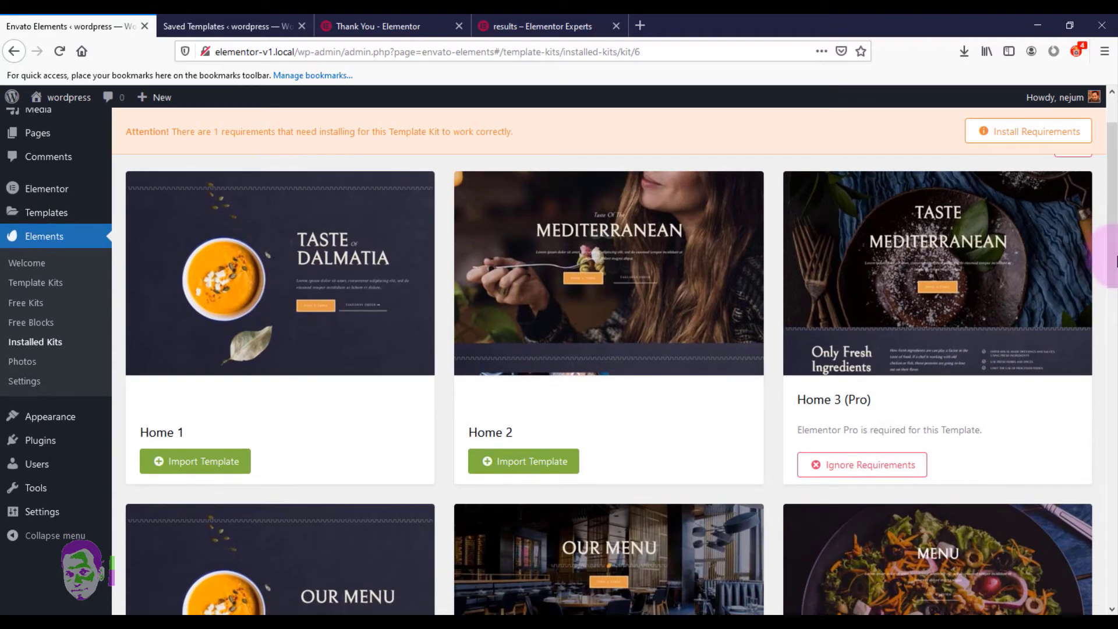
pyautogui.click(862, 466)
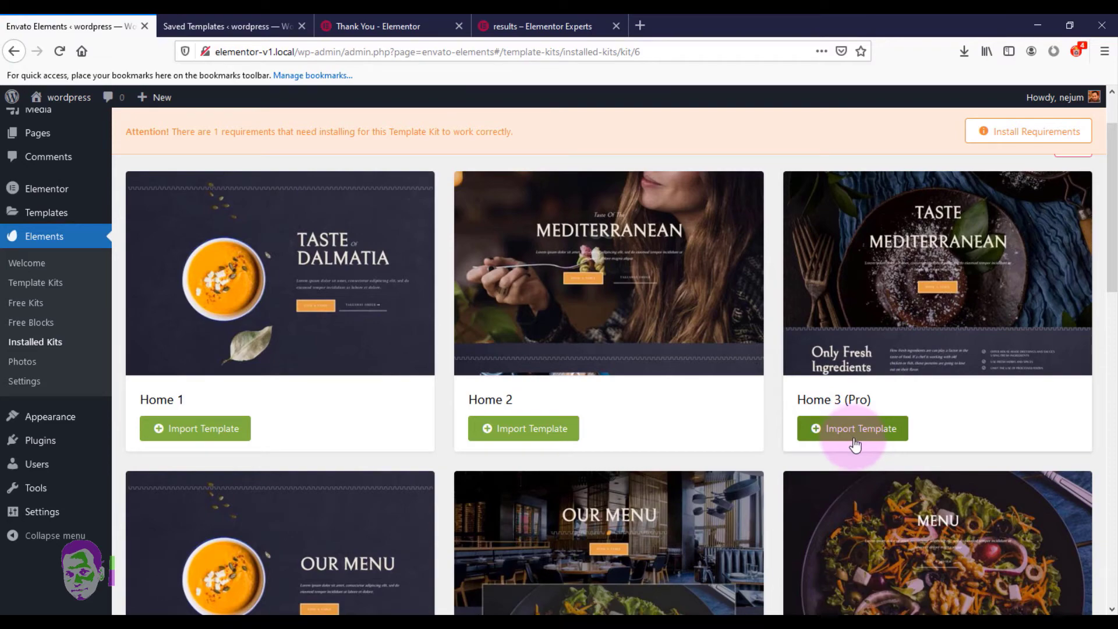
pyautogui.scroll(-2, 1114, 233)
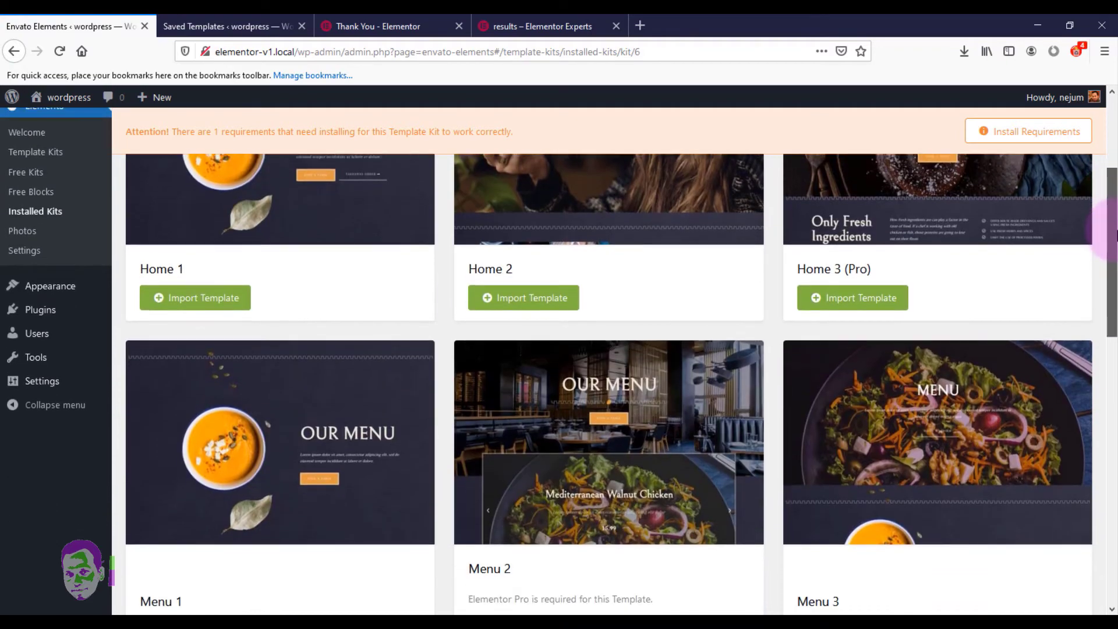
# - Import the Home 1 template from the Mediterranean Restaurant kit and reload the saved templates list
pyautogui.moveTo(1114, 233); pyautogui.dragTo(1114, 138)
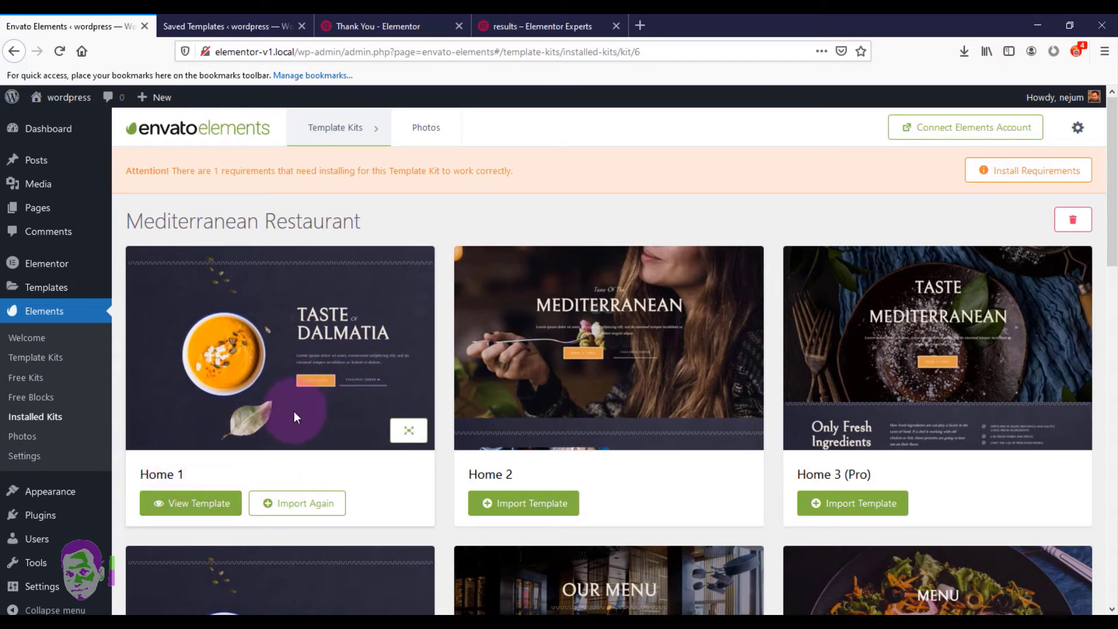
pyautogui.click(244, 19)
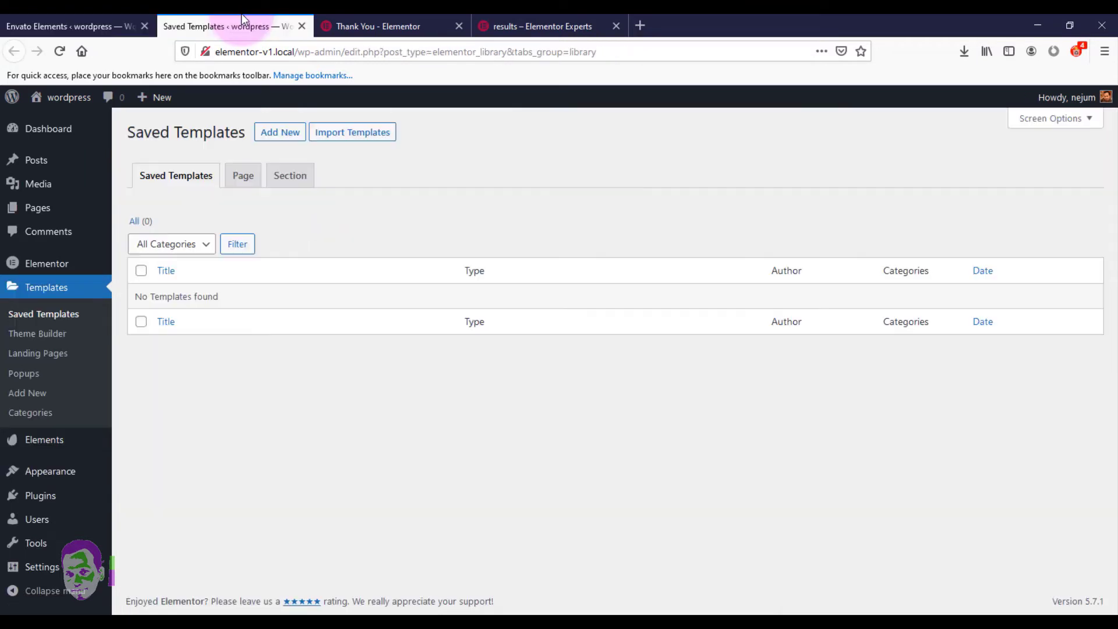
pyautogui.click(59, 52)
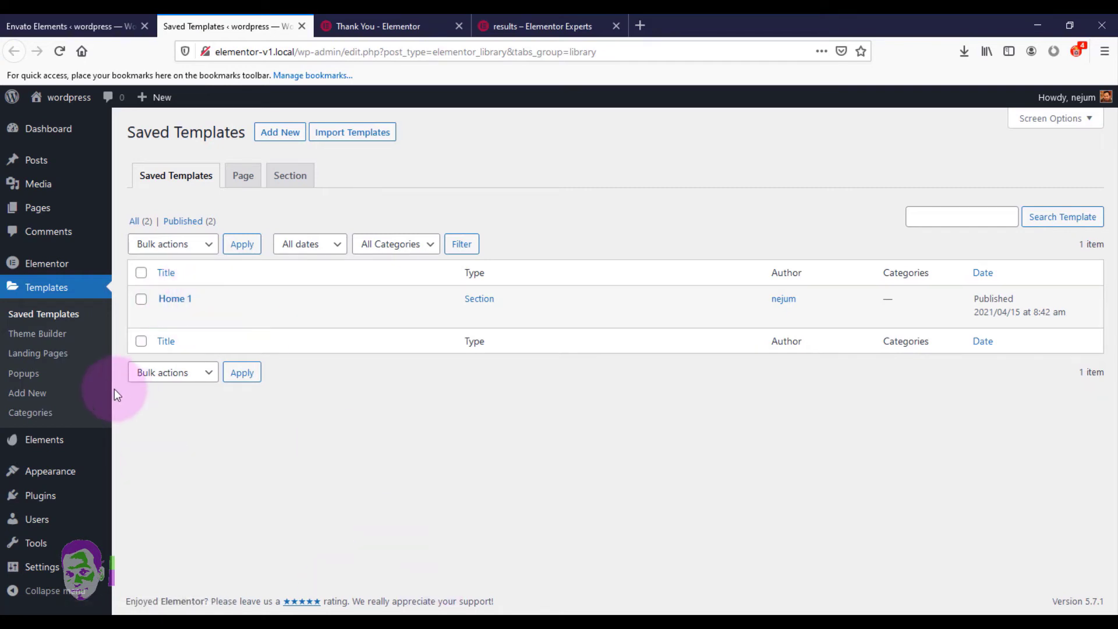
# - Create a new page in a separate browser tab, title it Home and publish it
pyautogui.moveTo(45, 210)
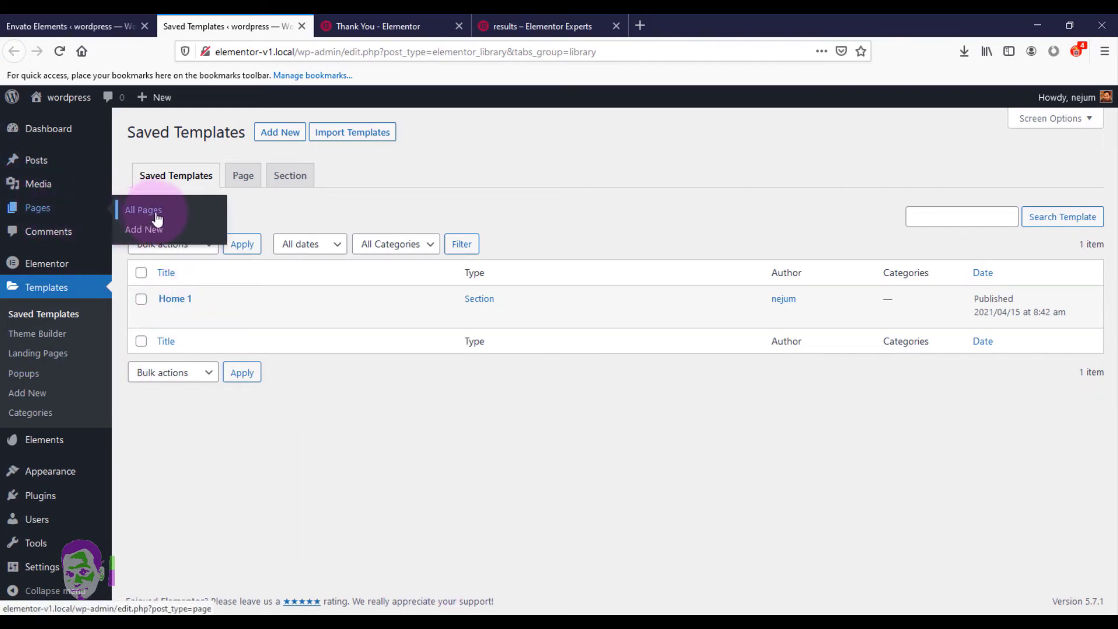
pyautogui.middleClick(155, 234)
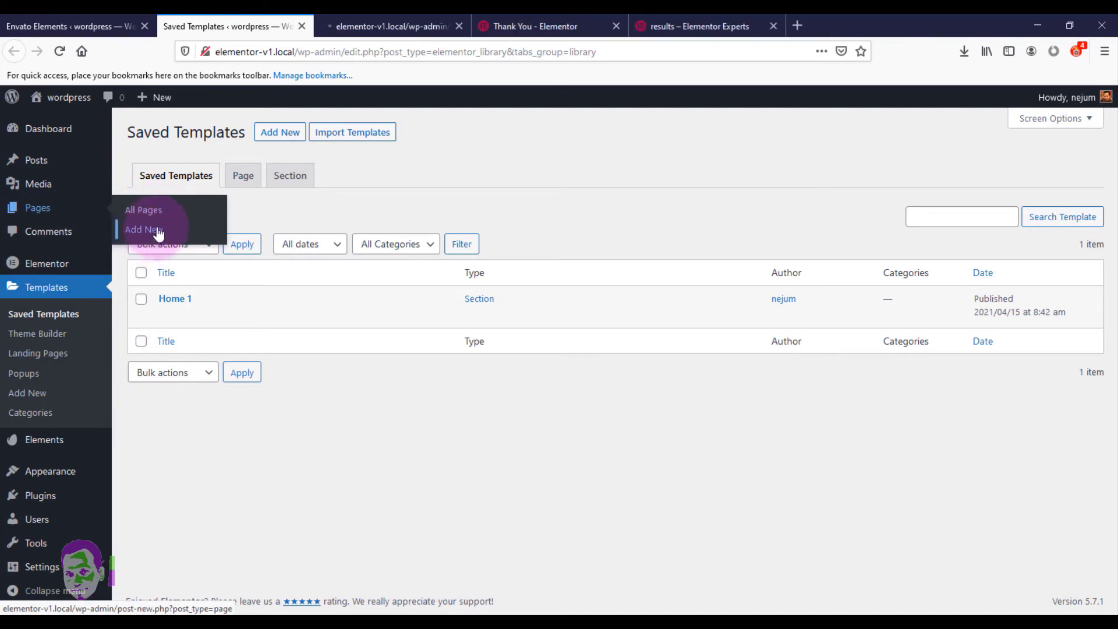
pyautogui.click(388, 24)
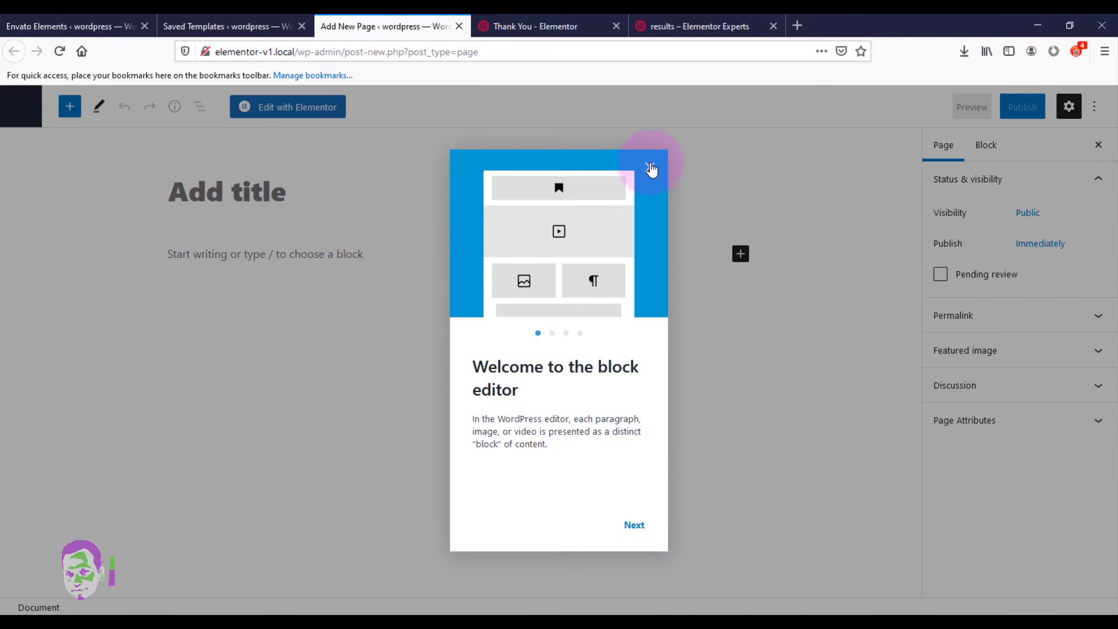
pyautogui.click(652, 170)
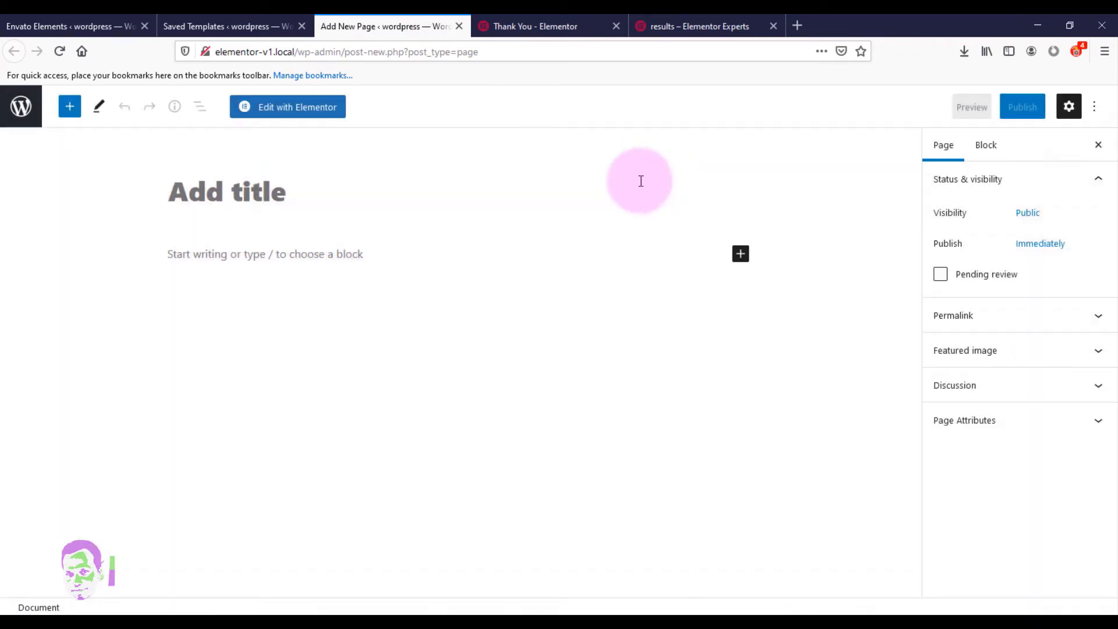
pyautogui.click(244, 193)
pyautogui.write('Home')
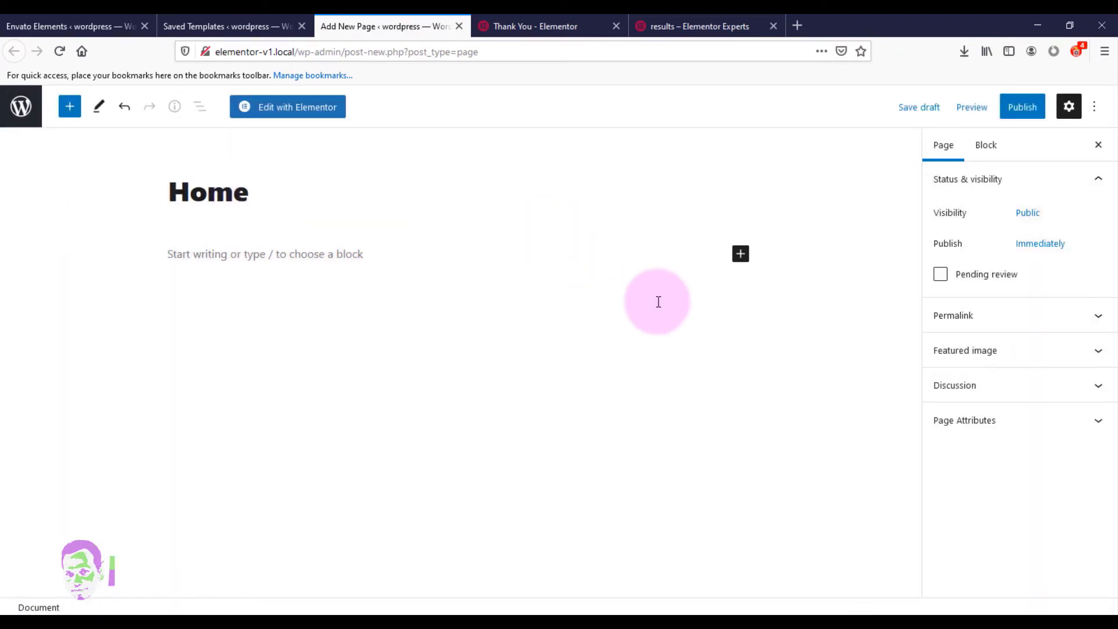
pyautogui.click(1025, 108)
pyautogui.click(983, 110)
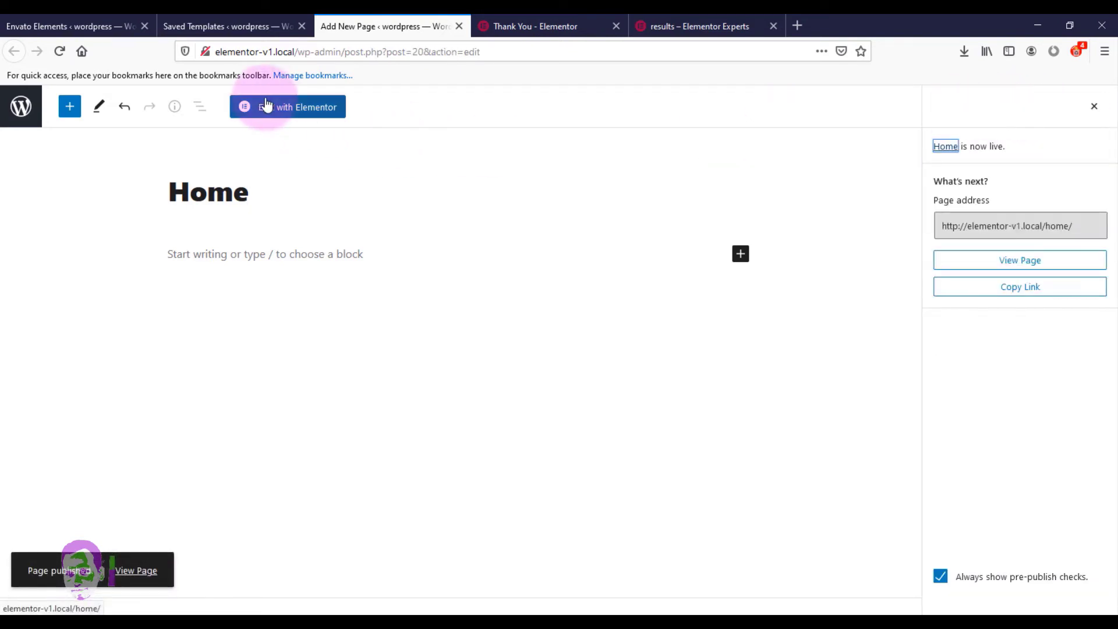
# - Edit the Home page with Elementor and insert the saved Home 1 template, including its document settings
pyautogui.click(307, 111)
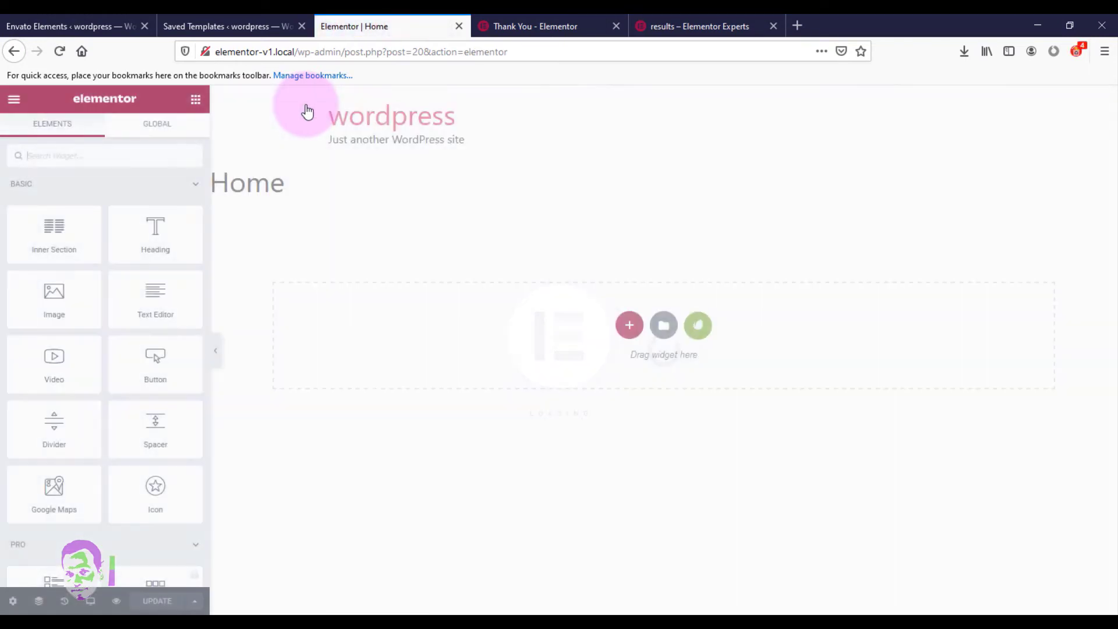
pyautogui.click(667, 326)
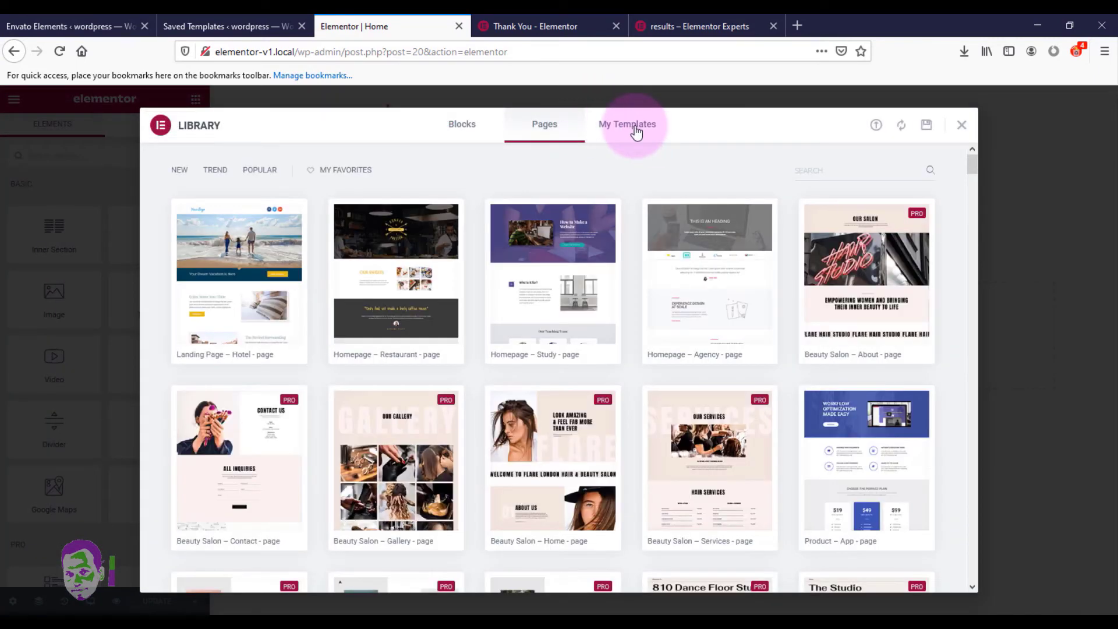
pyautogui.click(640, 133)
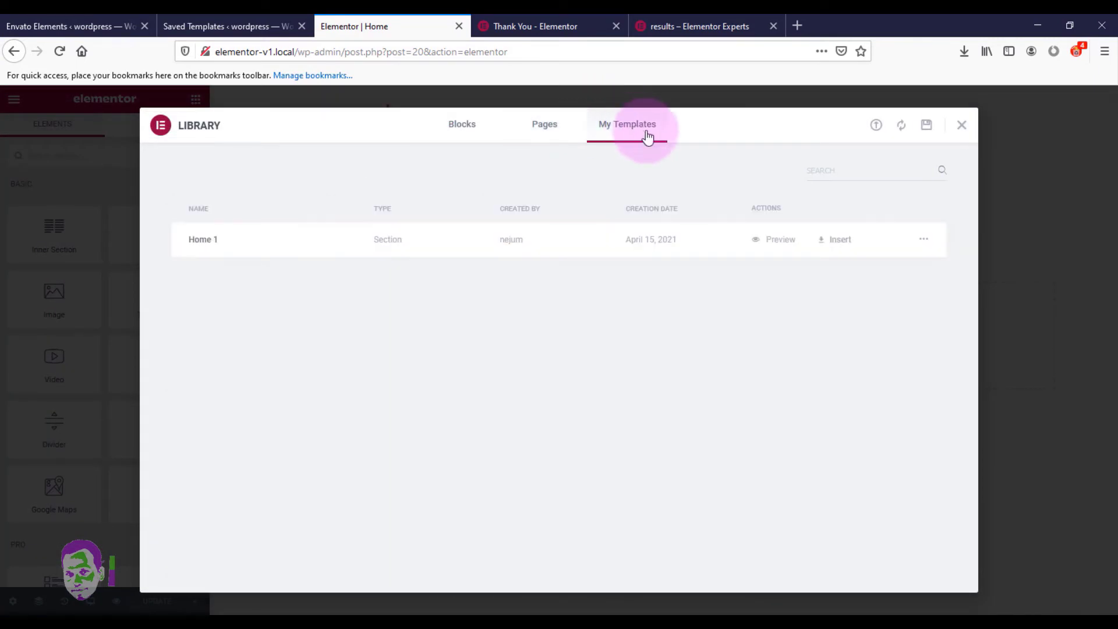
pyautogui.click(230, 22)
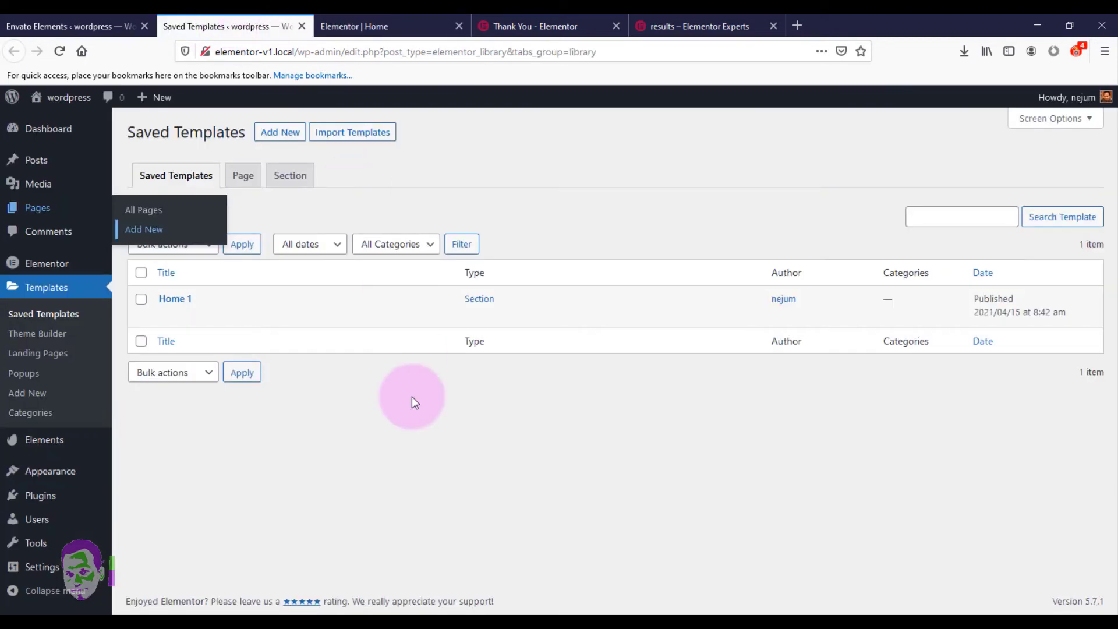
pyautogui.click(402, 25)
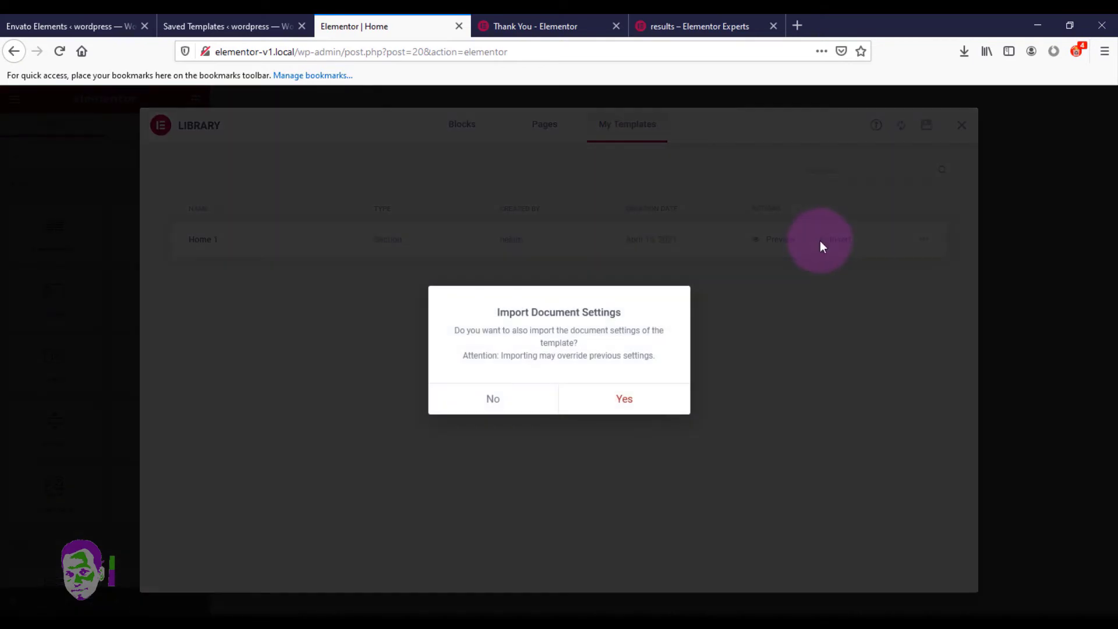
pyautogui.click(626, 400)
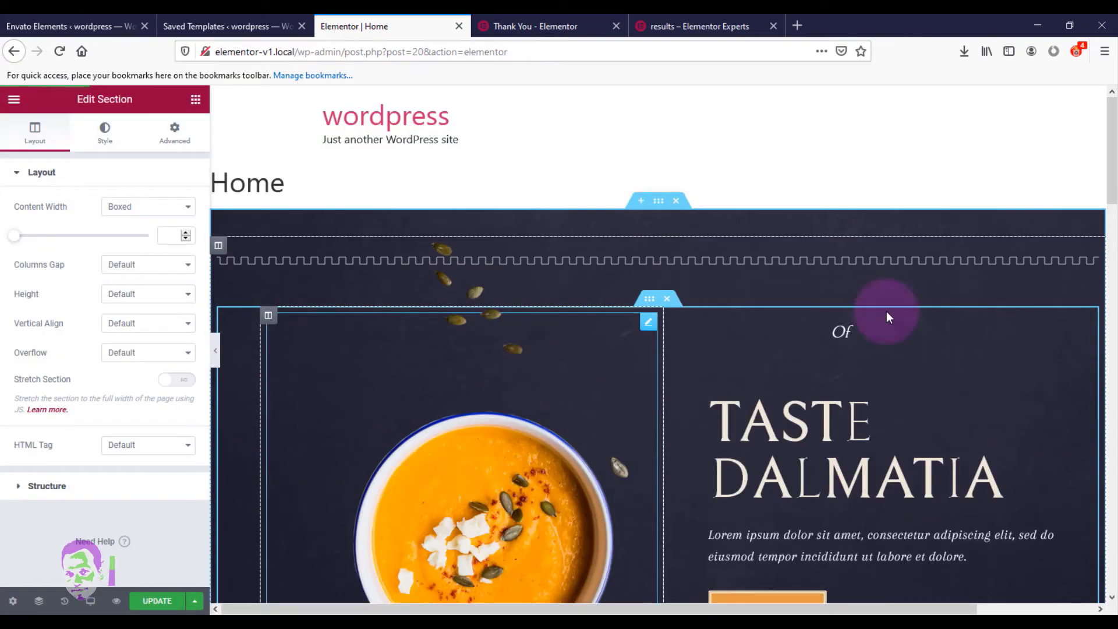
# - Hide the Home page's title, set its page layout to Elementor Full Width and update the page
pyautogui.moveTo(1116, 156); pyautogui.dragTo(1112, 597)
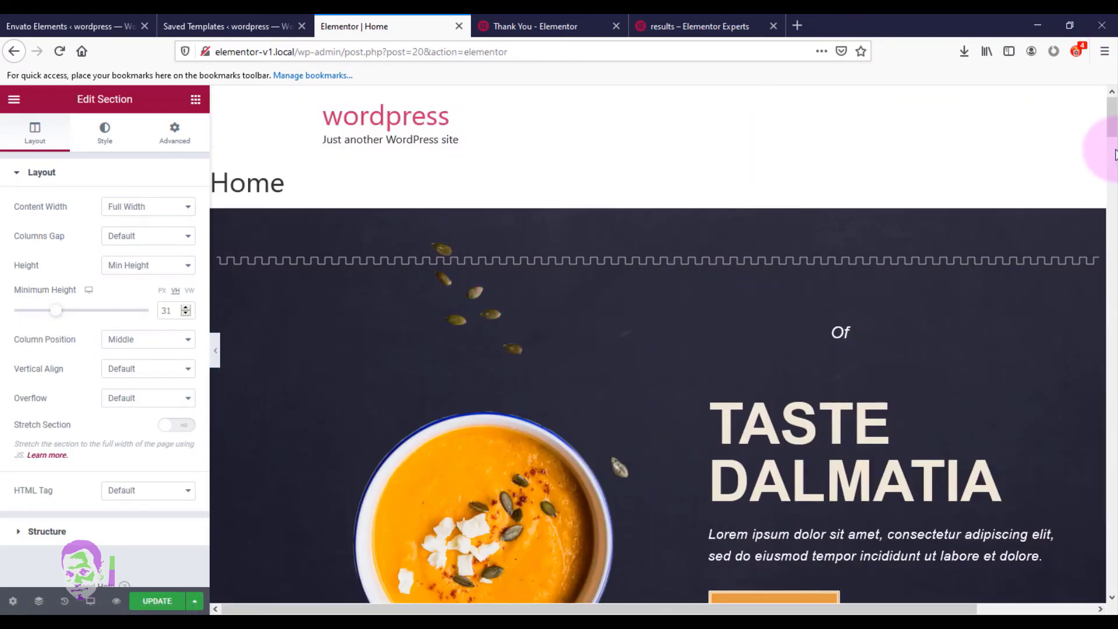
pyautogui.moveTo(1114, 131)
pyautogui.mouseDown()
pyautogui.moveTo(1111, 582)
pyautogui.moveTo(1112, 117)
pyautogui.mouseUp()
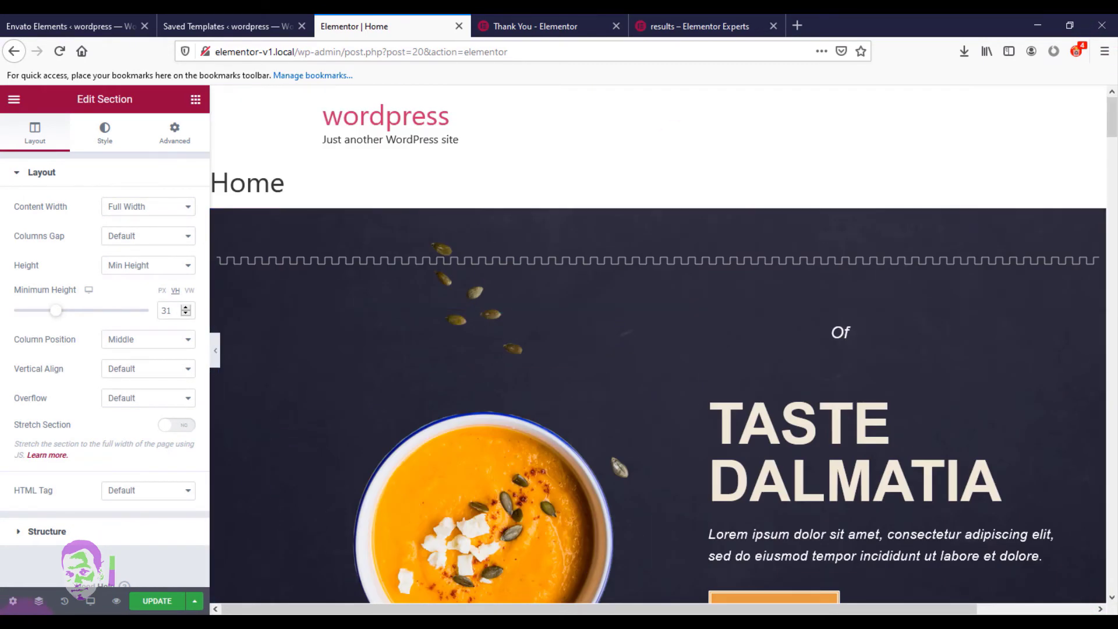
pyautogui.click(12, 602)
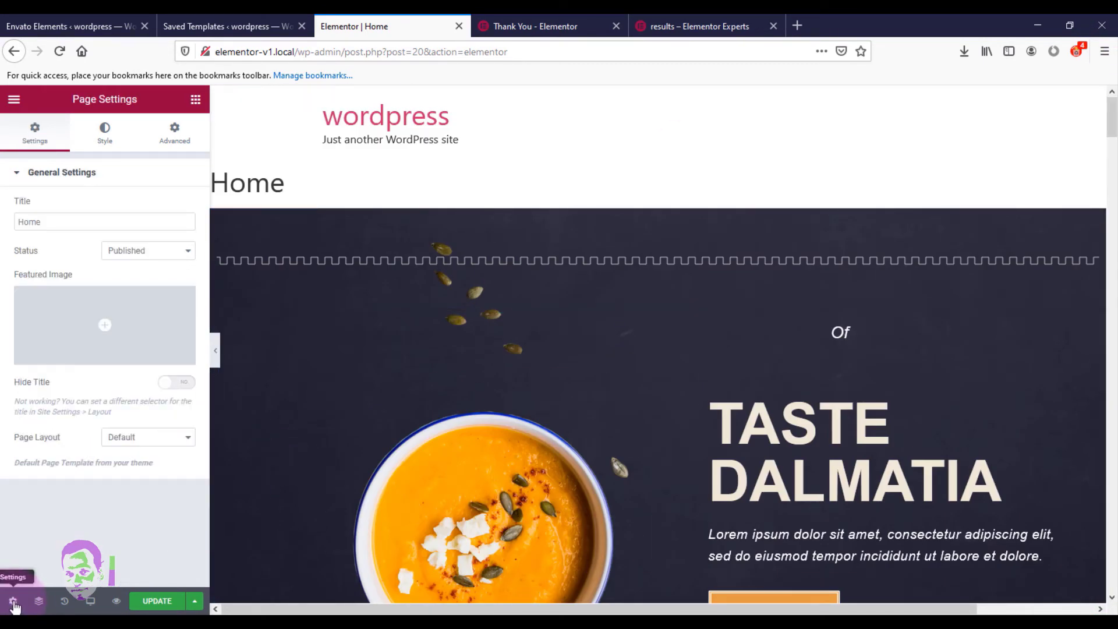
pyautogui.click(186, 383)
pyautogui.click(189, 444)
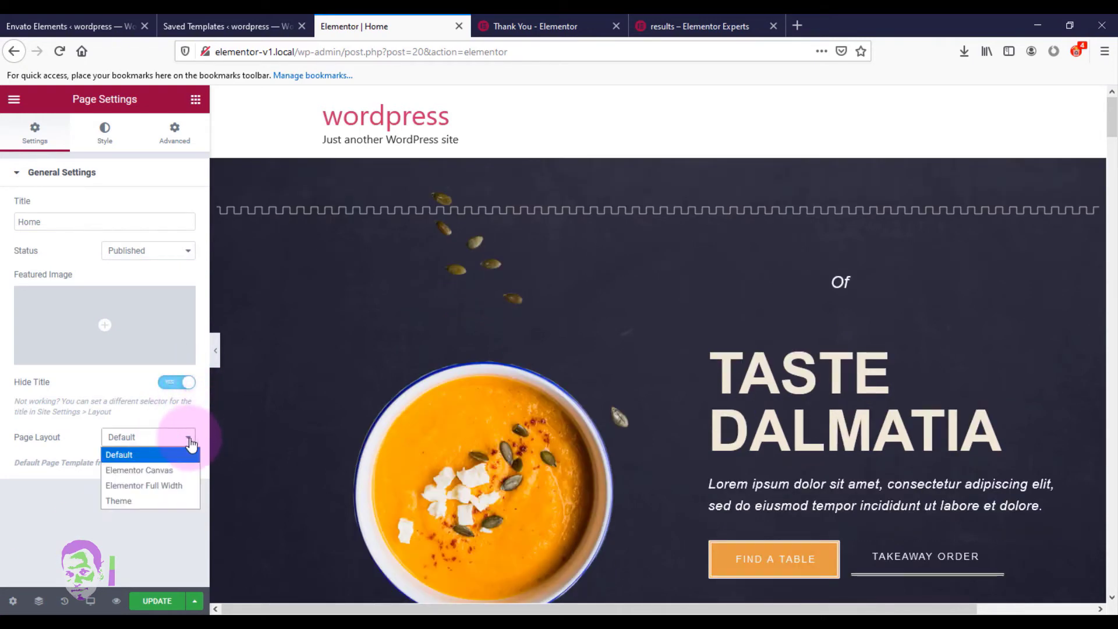
pyautogui.click(153, 494)
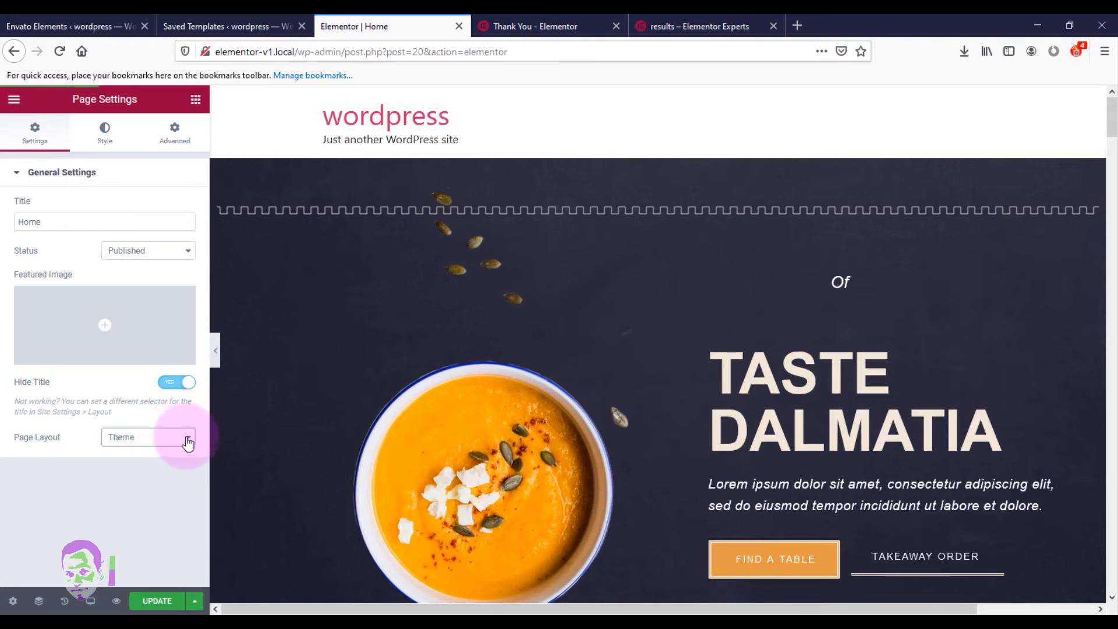
pyautogui.click(185, 438)
pyautogui.click(157, 488)
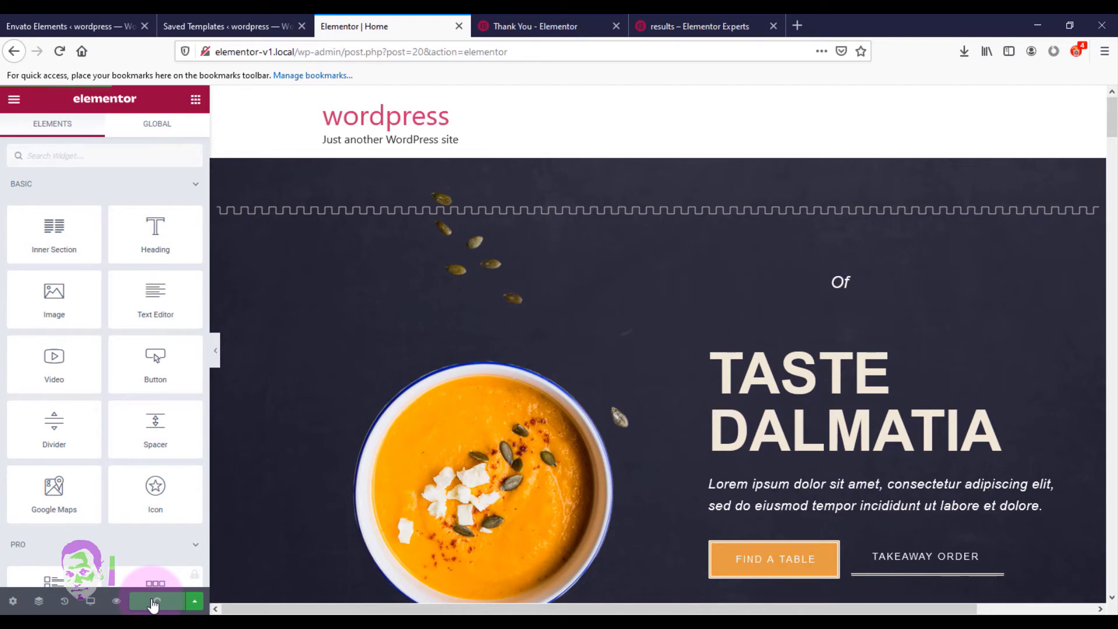
# - Preview the Home page in a new browser tab and return to the Elementor editor
pyautogui.click(117, 602)
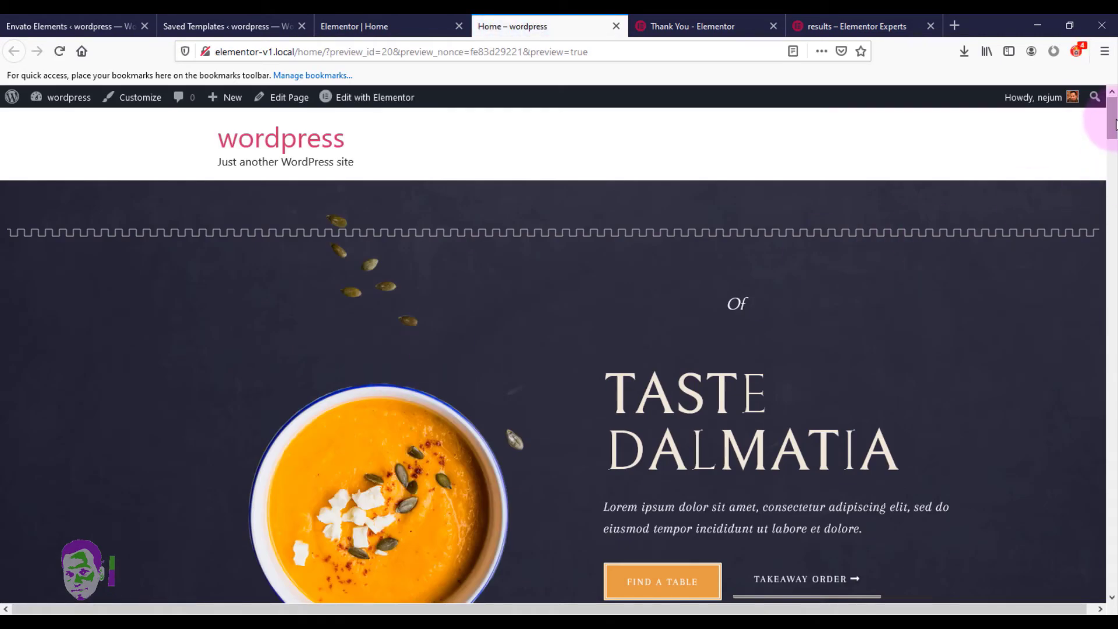
pyautogui.moveTo(1113, 114)
pyautogui.mouseDown()
pyautogui.moveTo(1113, 362)
pyautogui.moveTo(1096, 591)
pyautogui.moveTo(1112, 108)
pyautogui.mouseUp()
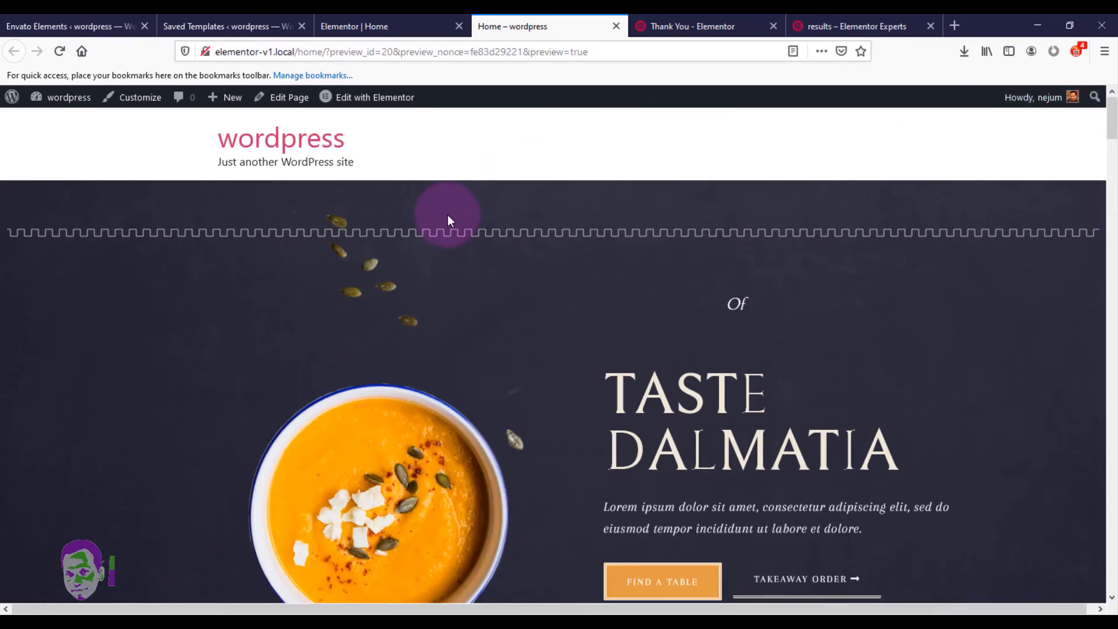
pyautogui.click(379, 19)
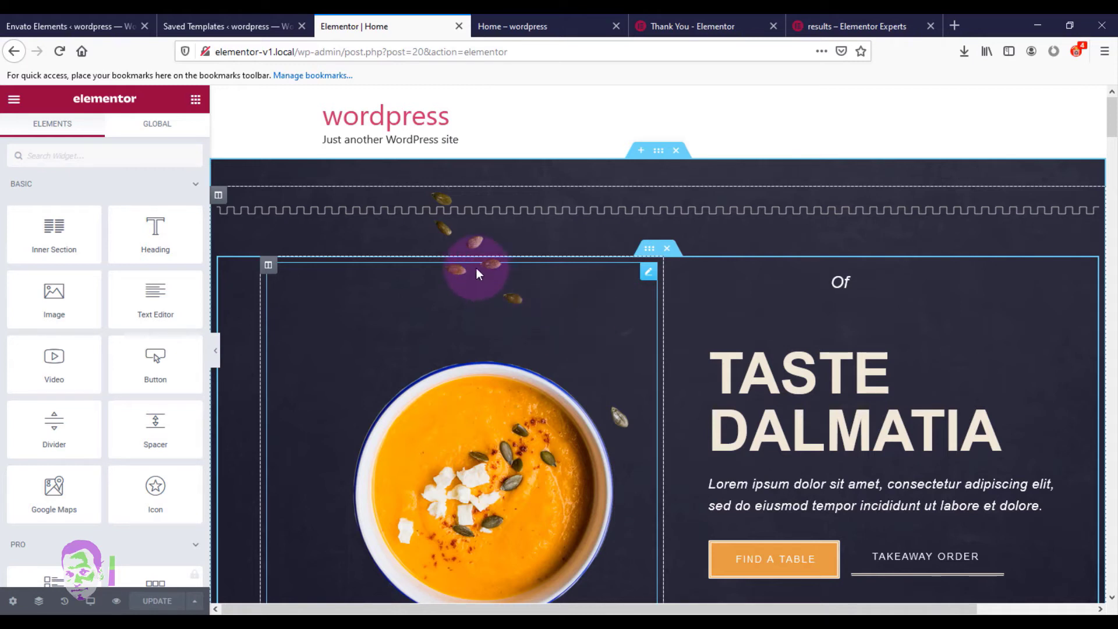
# - Exit the Elementor editor to the WordPress editor and go to the list of all pages
pyautogui.click(14, 103)
pyautogui.click(74, 345)
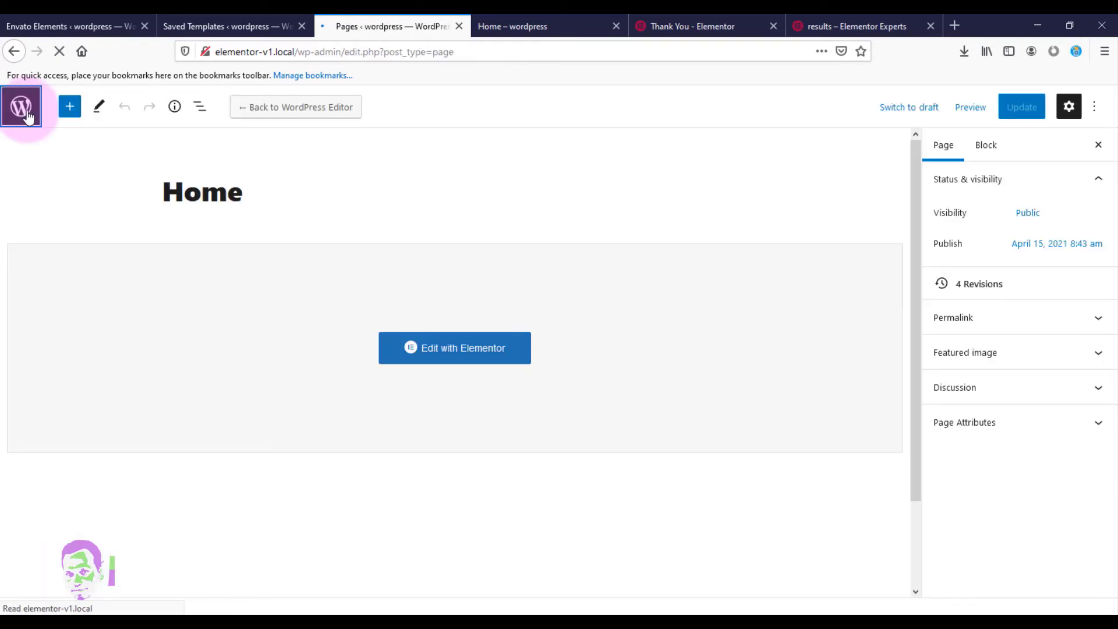
pyautogui.click(18, 105)
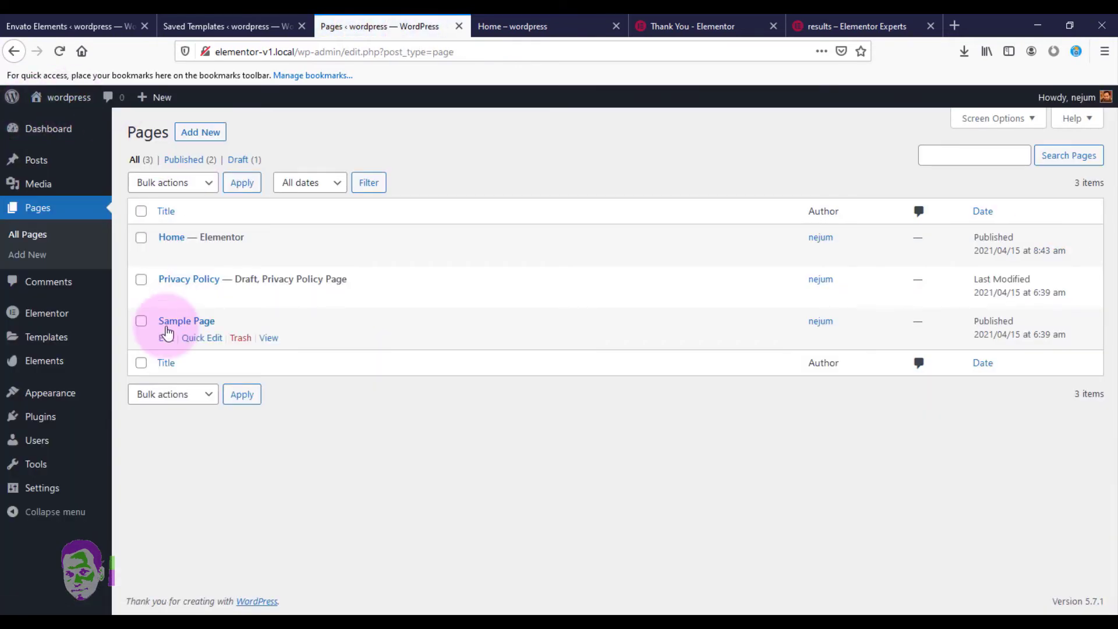
# - Create a new page titled "contact us" and publish it
pyautogui.click(213, 134)
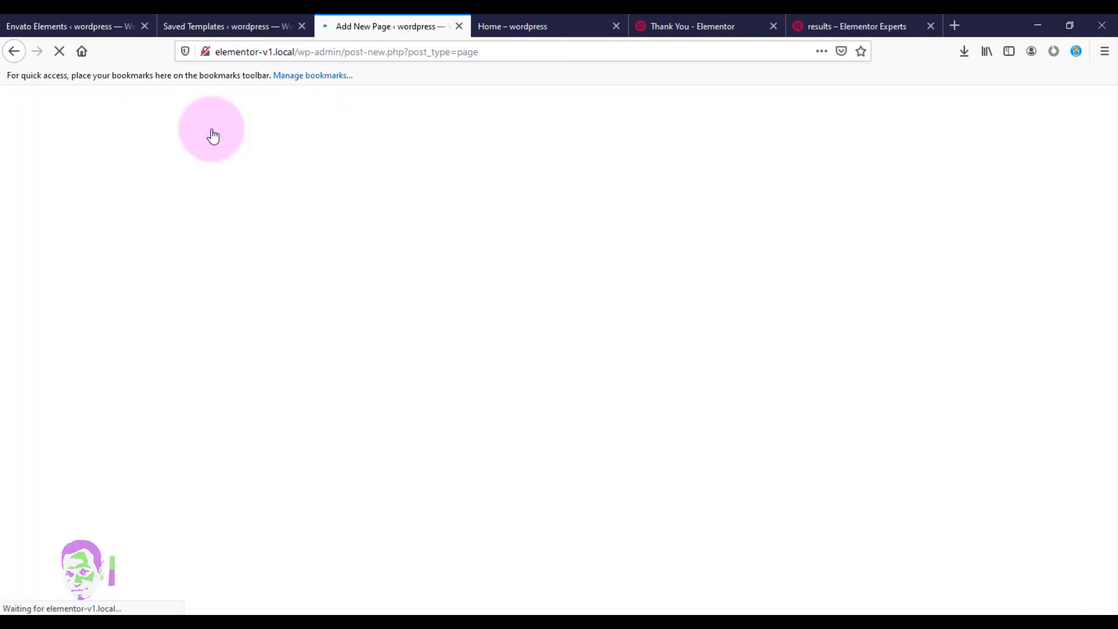
pyautogui.write('contact us')
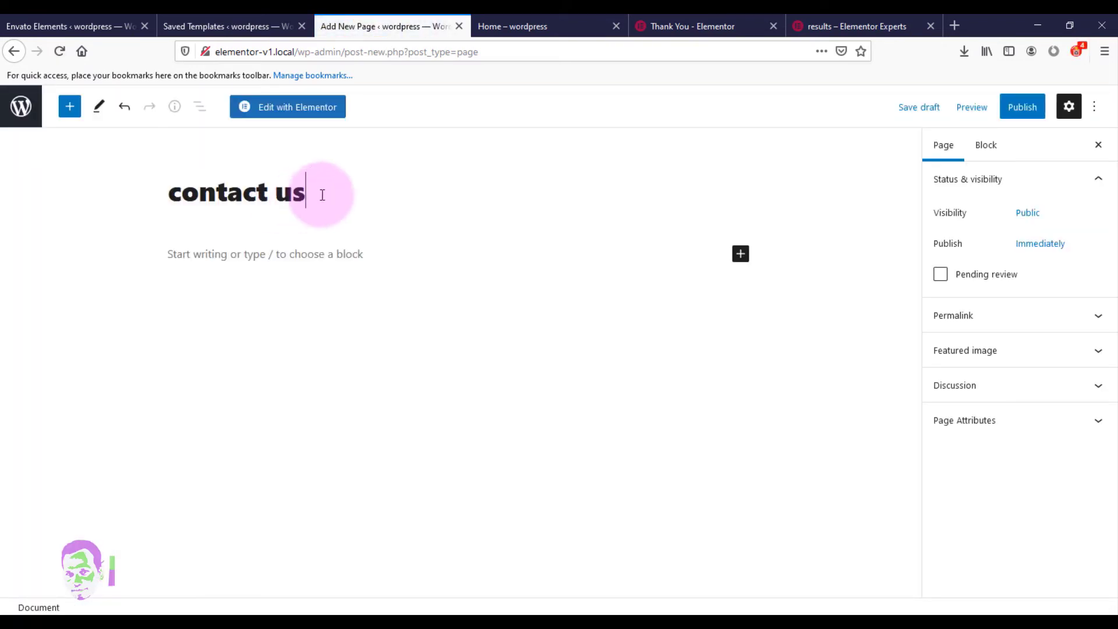
pyautogui.click(1021, 110)
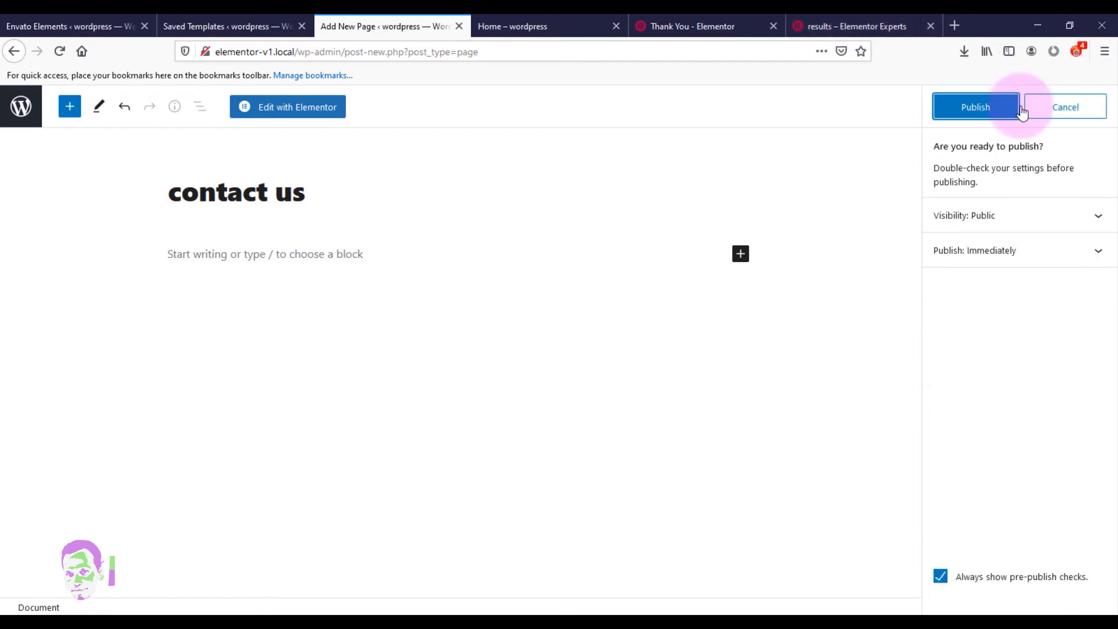
pyautogui.click(991, 112)
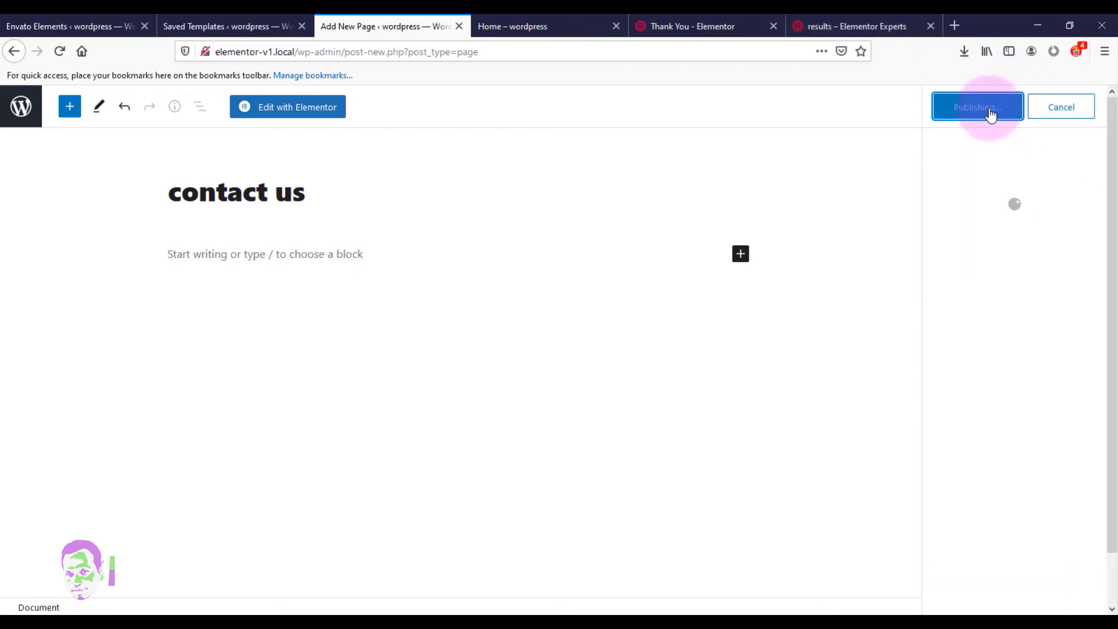
# - Edit the contact us page with Elementor, hide its title and set its page layout to Elementor Full Width
pyautogui.click(288, 107)
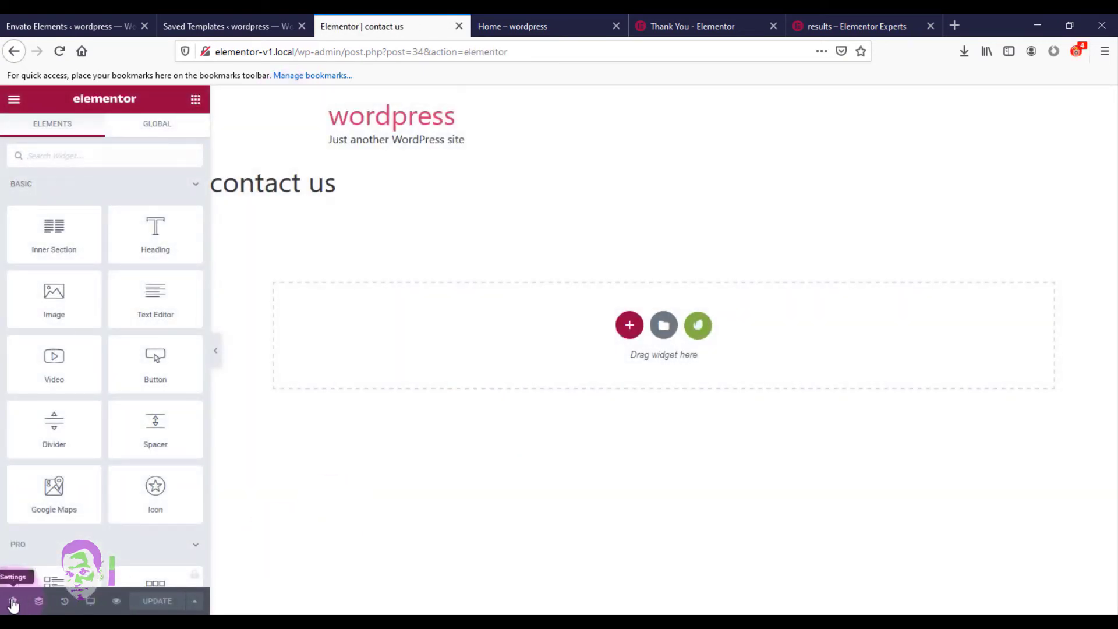
pyautogui.click(13, 604)
pyautogui.click(183, 382)
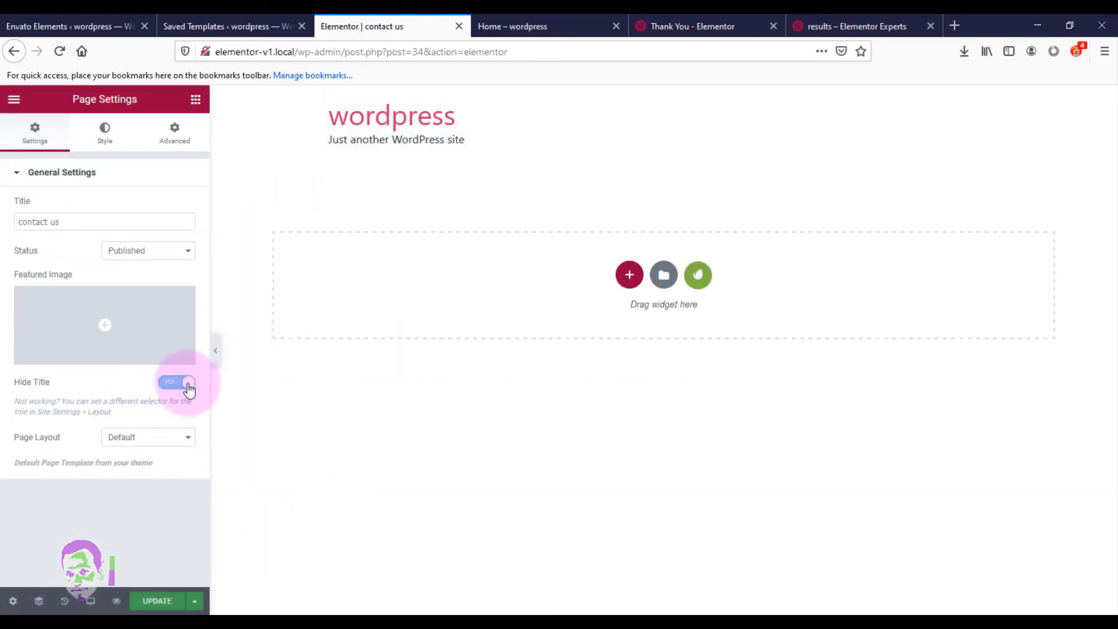
pyautogui.click(188, 441)
pyautogui.click(166, 487)
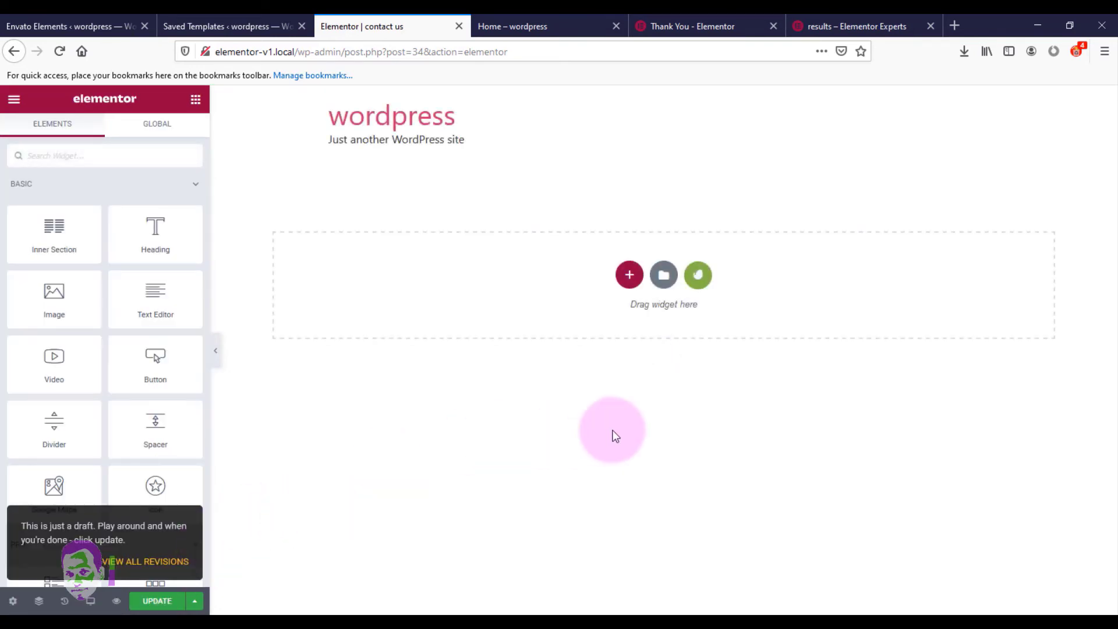
# - Insert the Contact Us template from the installed Mediterranean Restaurant kit into the page, ignoring its Elementor Pro requirement
pyautogui.click(698, 276)
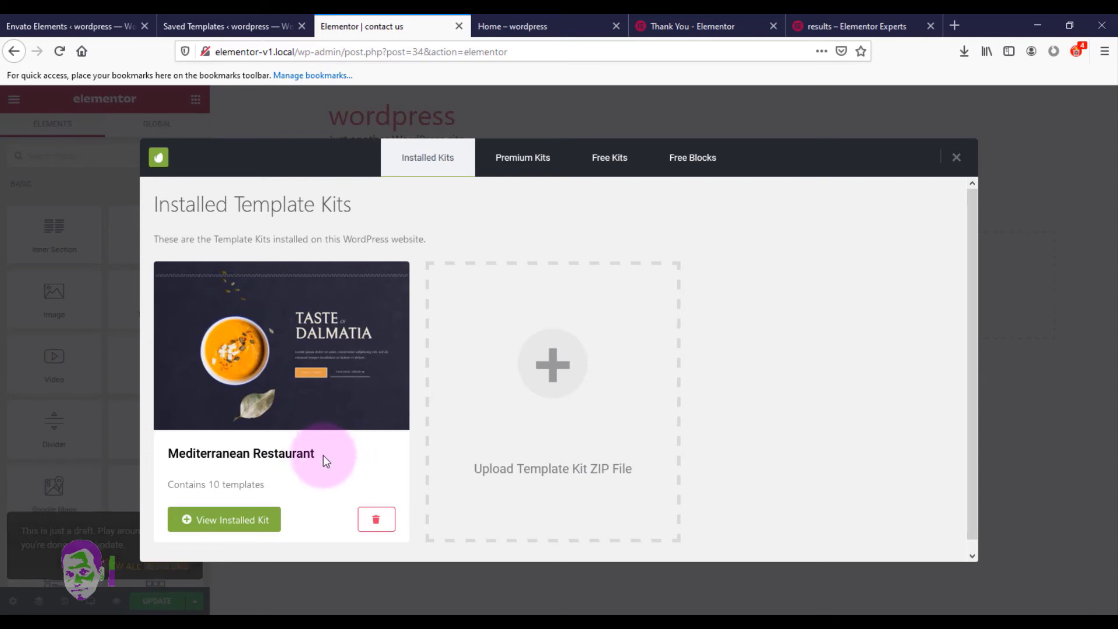
pyautogui.click(232, 526)
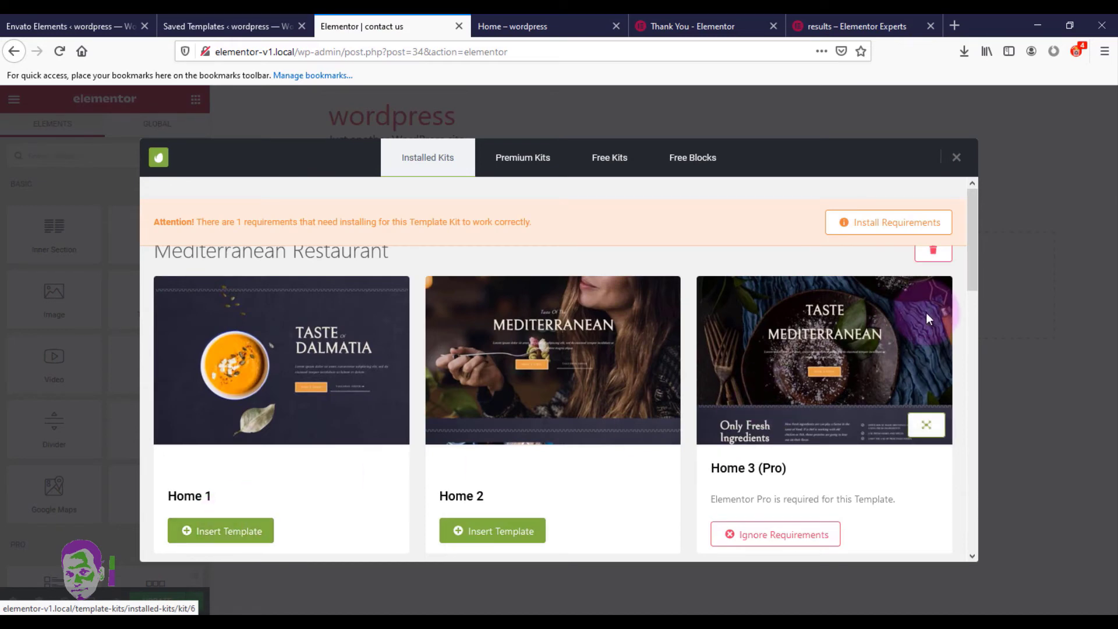
pyautogui.moveTo(966, 254); pyautogui.dragTo(967, 419)
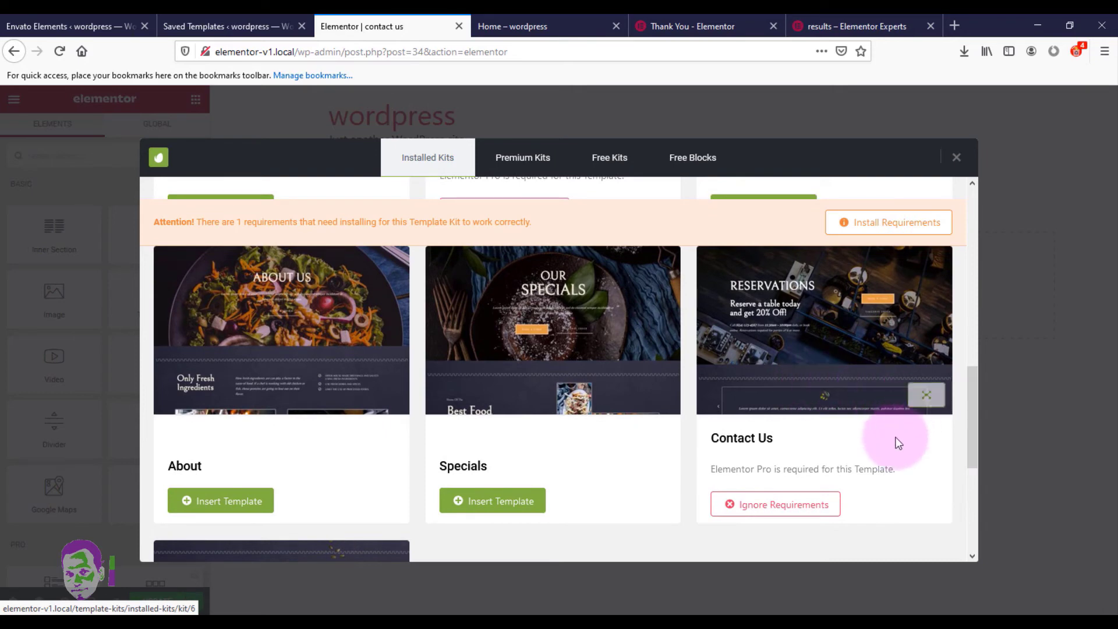
pyautogui.moveTo(974, 411)
pyautogui.mouseDown()
pyautogui.moveTo(971, 387)
pyautogui.moveTo(972, 406)
pyautogui.mouseUp()
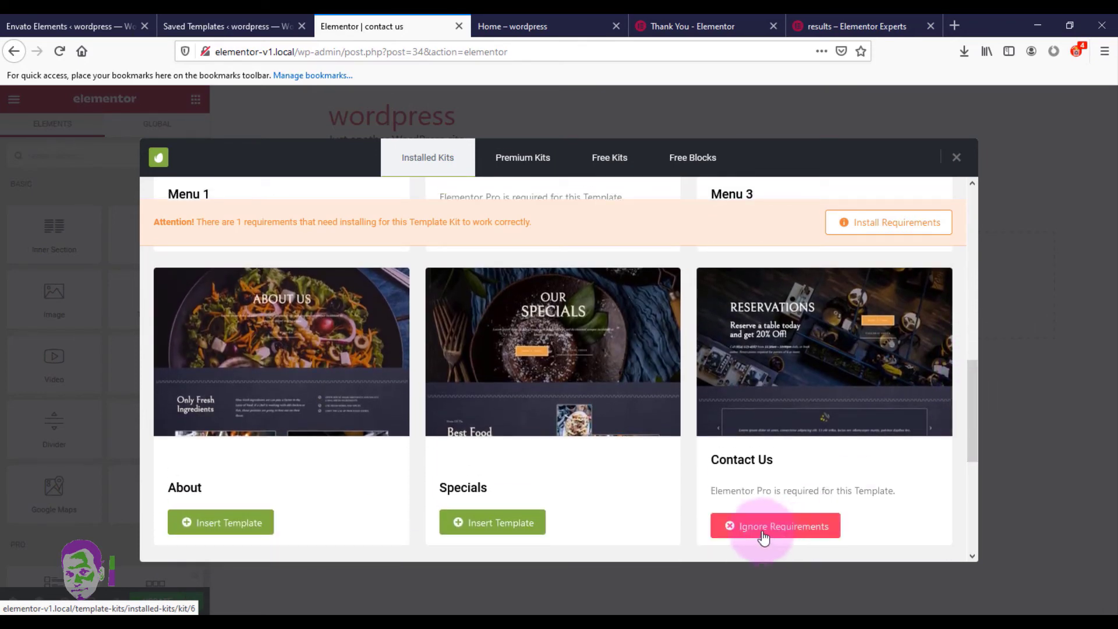
pyautogui.click(782, 527)
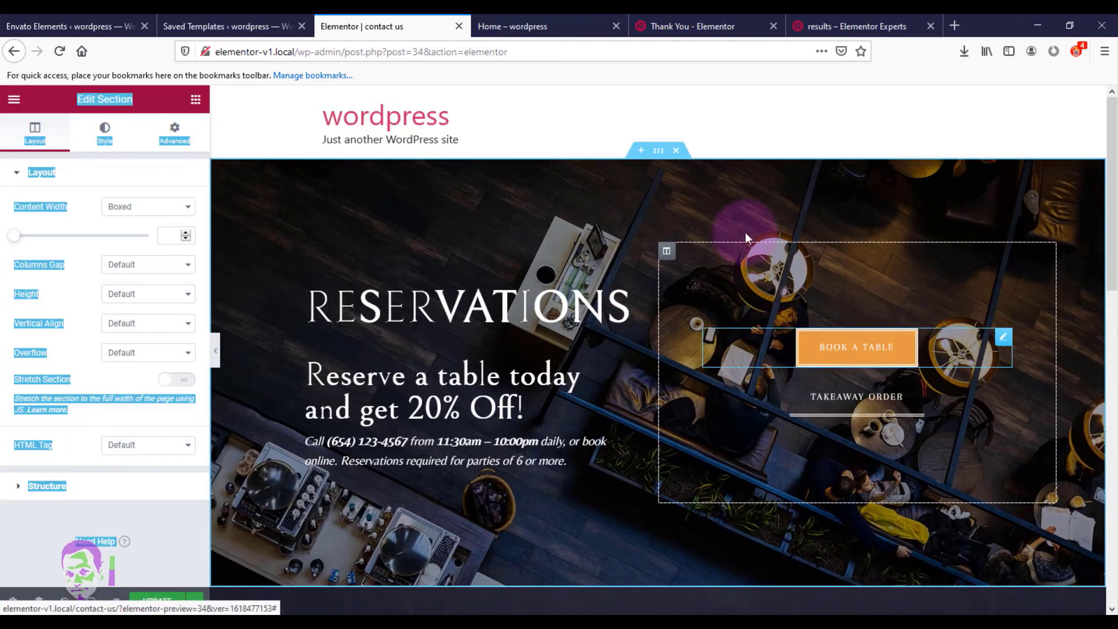
# - Review the inserted contact page and compare its sections with the Contact Us template preview in Envato Elements
pyautogui.click(917, 126)
pyautogui.moveTo(1111, 165); pyautogui.dragTo(1099, 447)
pyautogui.click(216, 23)
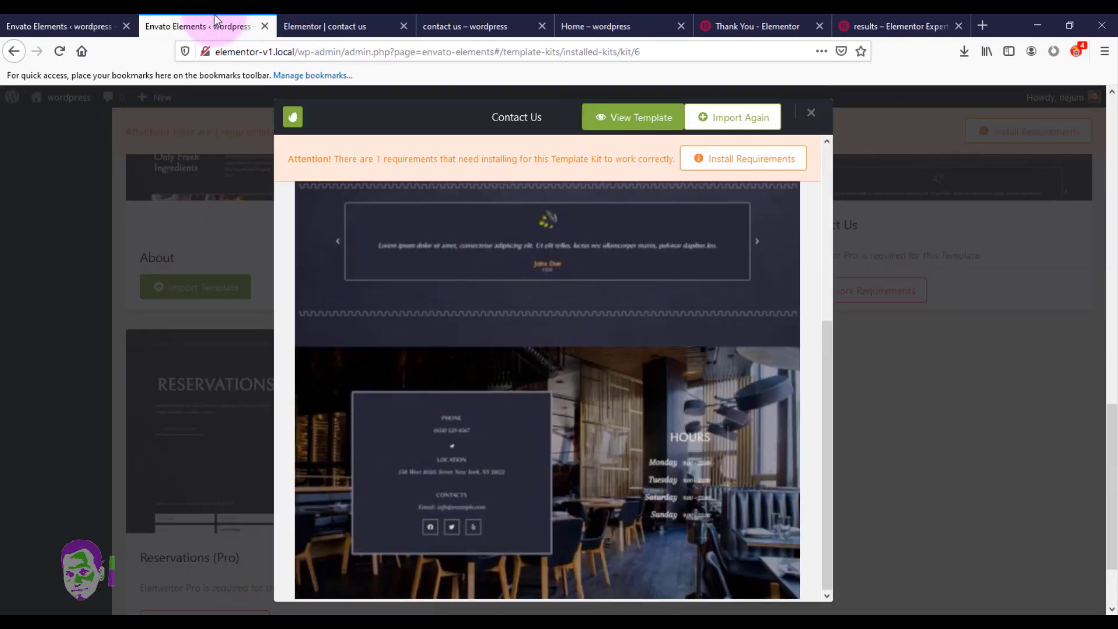
pyautogui.moveTo(833, 426); pyautogui.dragTo(834, 351)
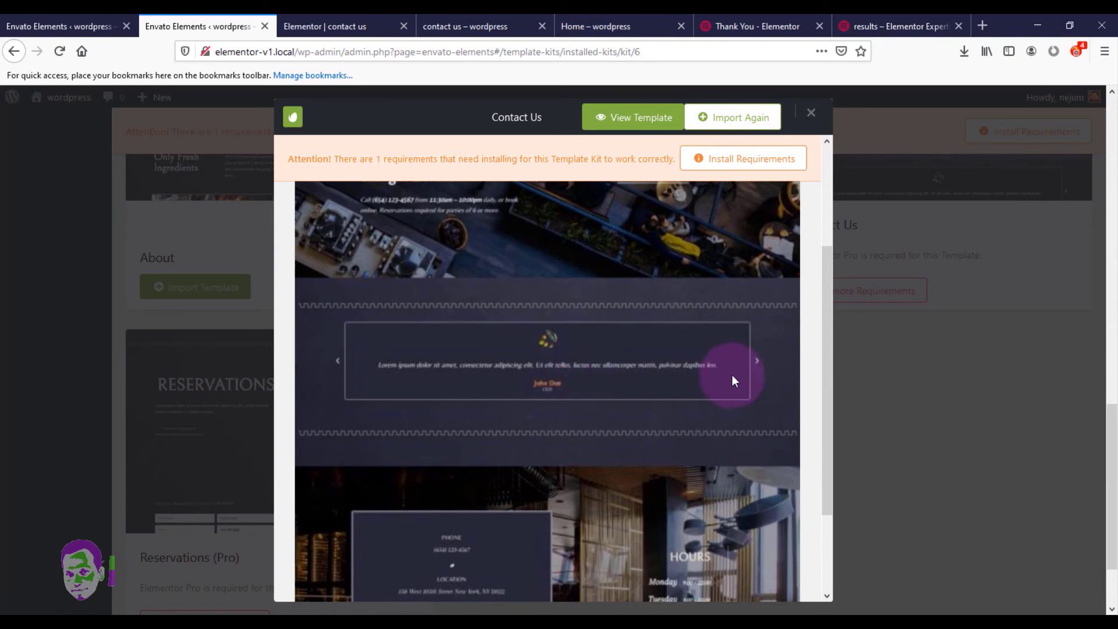
pyautogui.moveTo(830, 362); pyautogui.dragTo(828, 346)
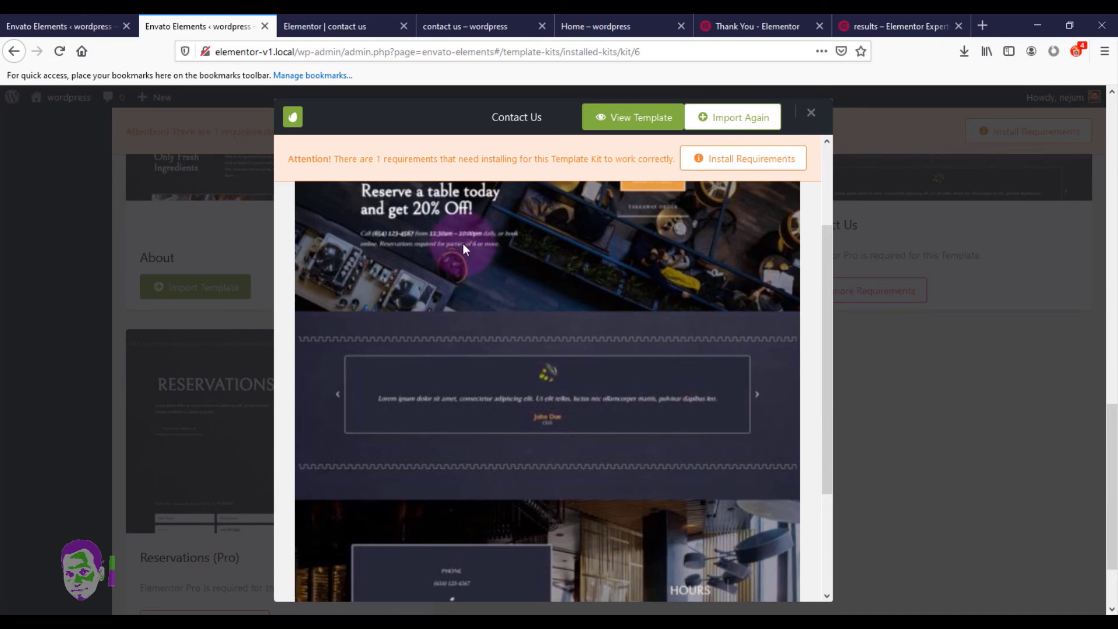
# - Return to the contact us page in Elementor and check it against its browser preview
pyautogui.click(332, 18)
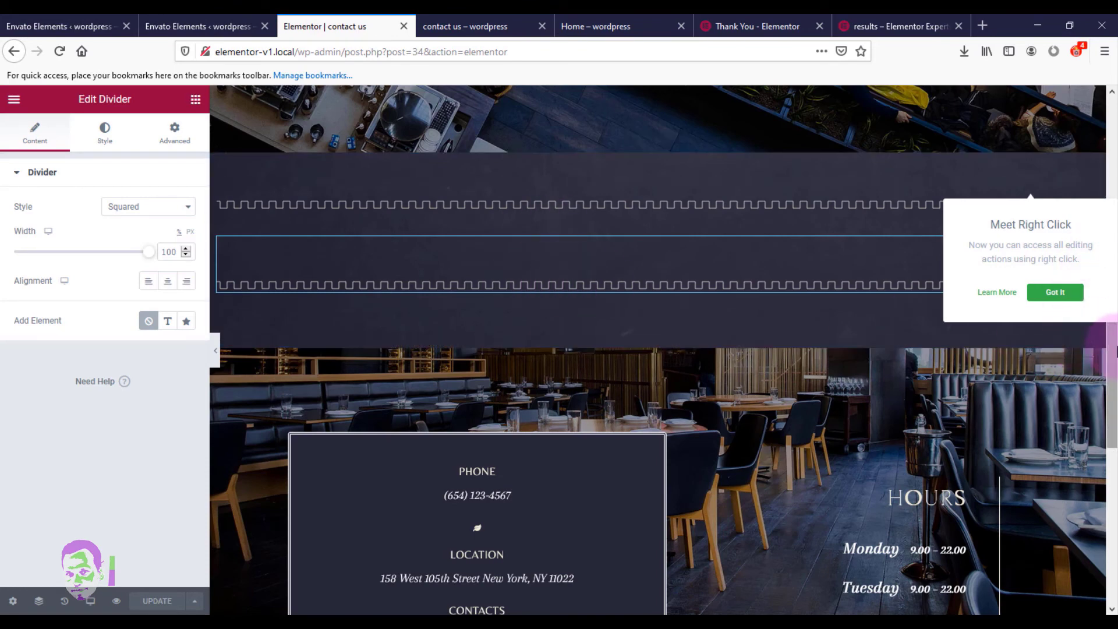
pyautogui.moveTo(1115, 349); pyautogui.dragTo(1117, 170)
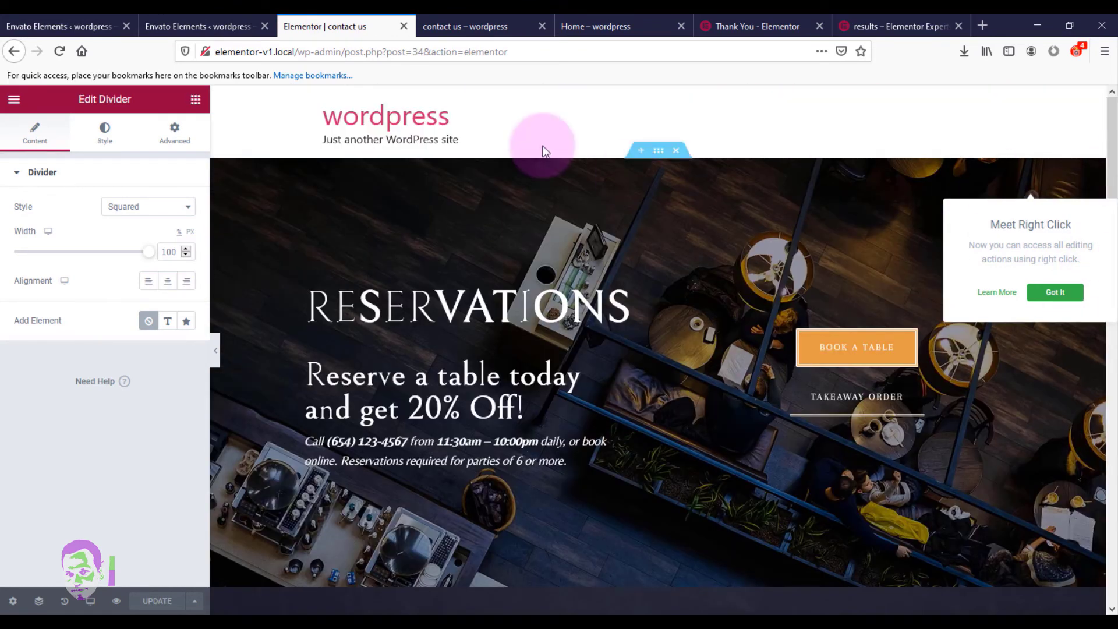
pyautogui.click(498, 23)
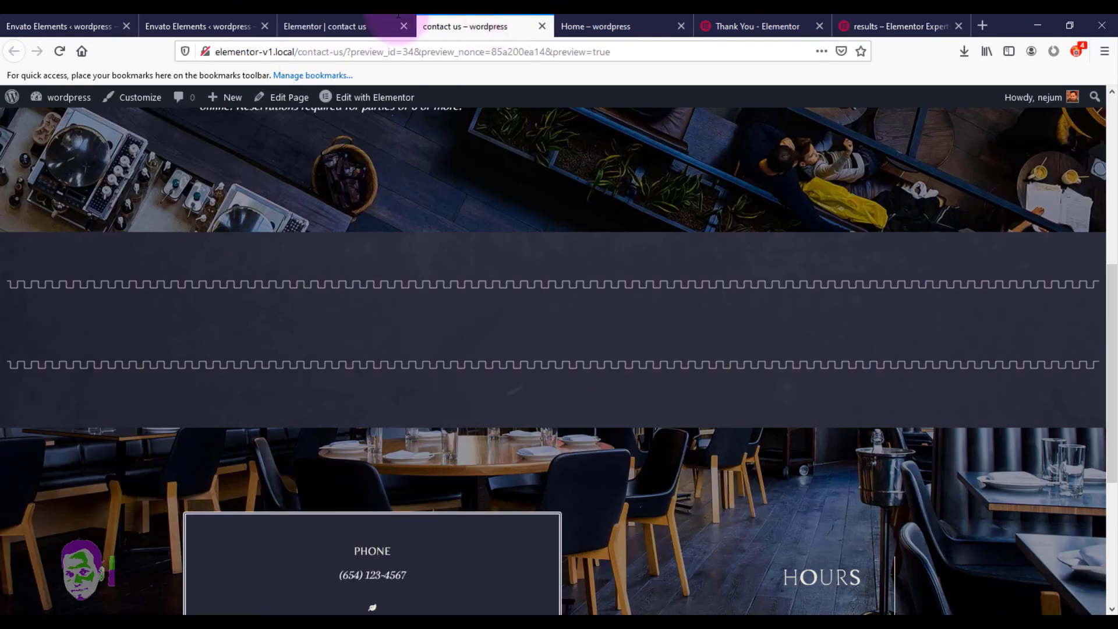
pyautogui.click(332, 26)
pyautogui.click(114, 601)
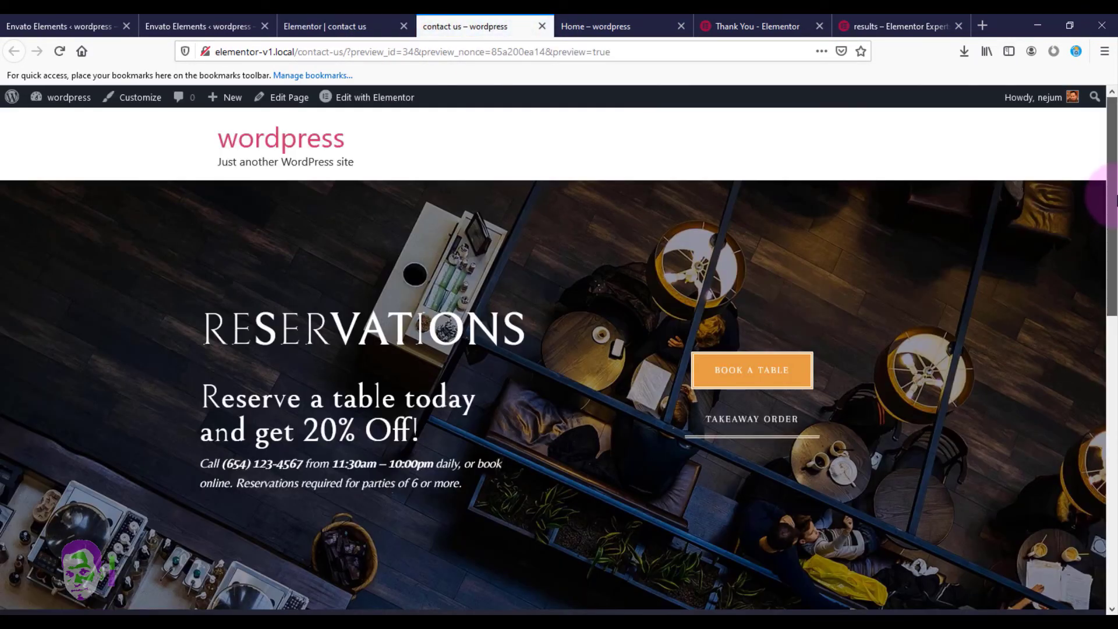
pyautogui.moveTo(1114, 154); pyautogui.dragTo(1109, 108)
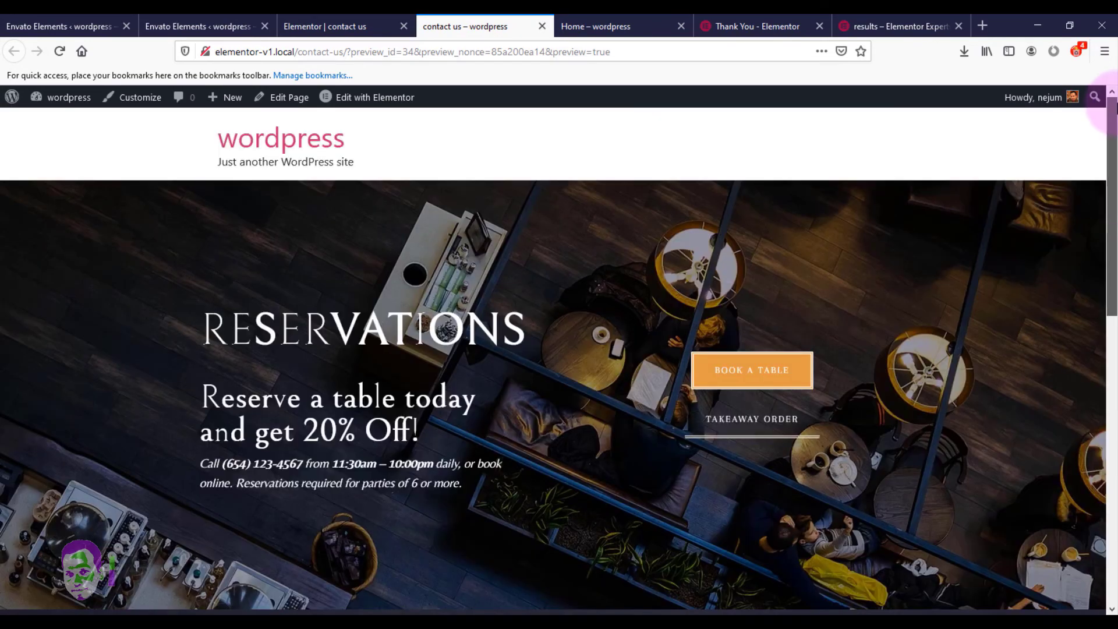
# - Close the contact us preview tab and its Elementor editor tab
pyautogui.click(543, 26)
pyautogui.click(342, 23)
pyautogui.click(404, 26)
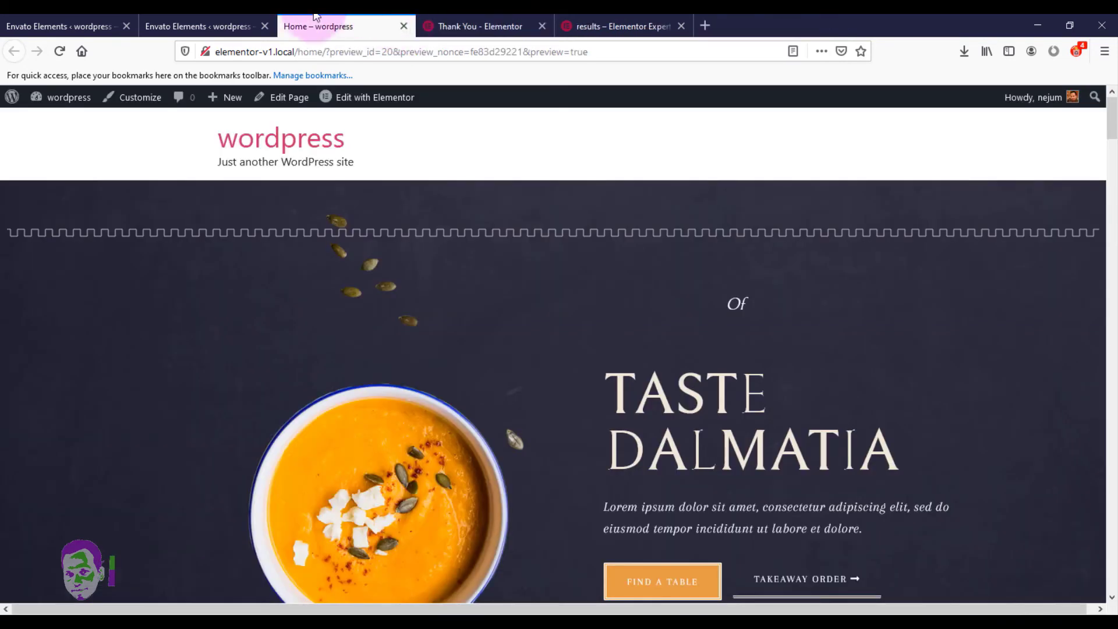
# - Import the "50% off your first purchase" Call to Action block from the Envato Elements free blocks
pyautogui.click(241, 23)
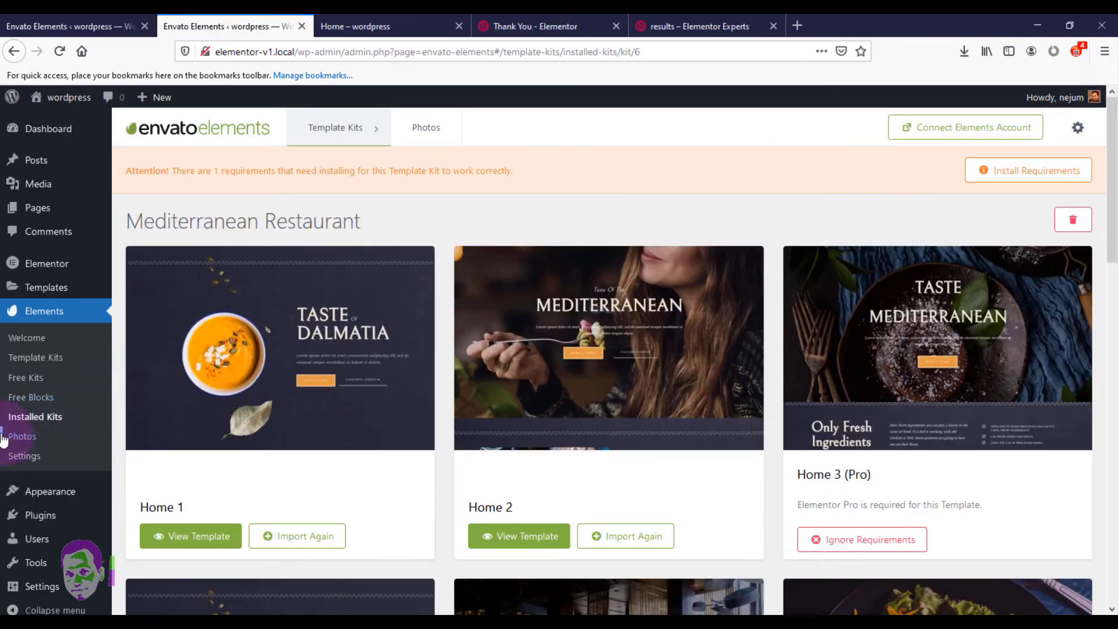
pyautogui.click(39, 401)
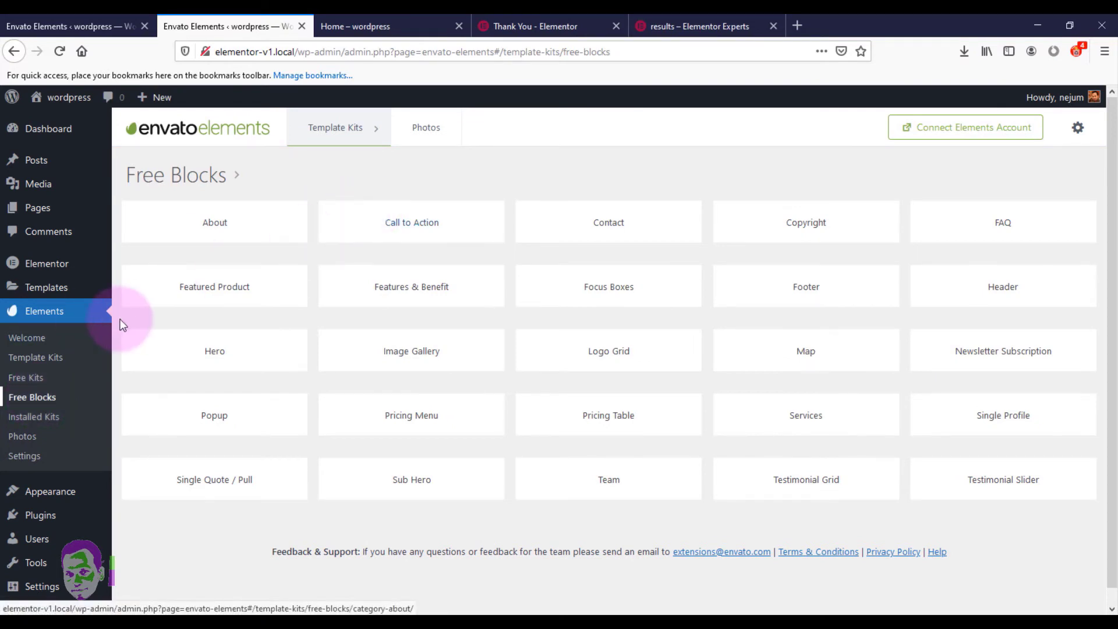
pyautogui.moveTo(378, 131)
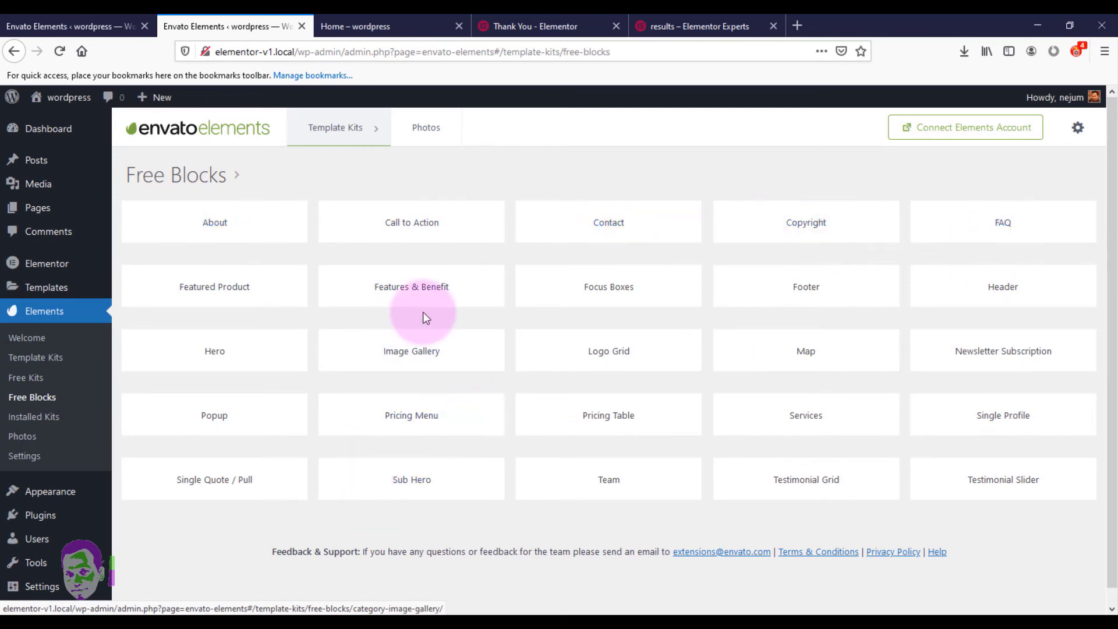
pyautogui.click(420, 224)
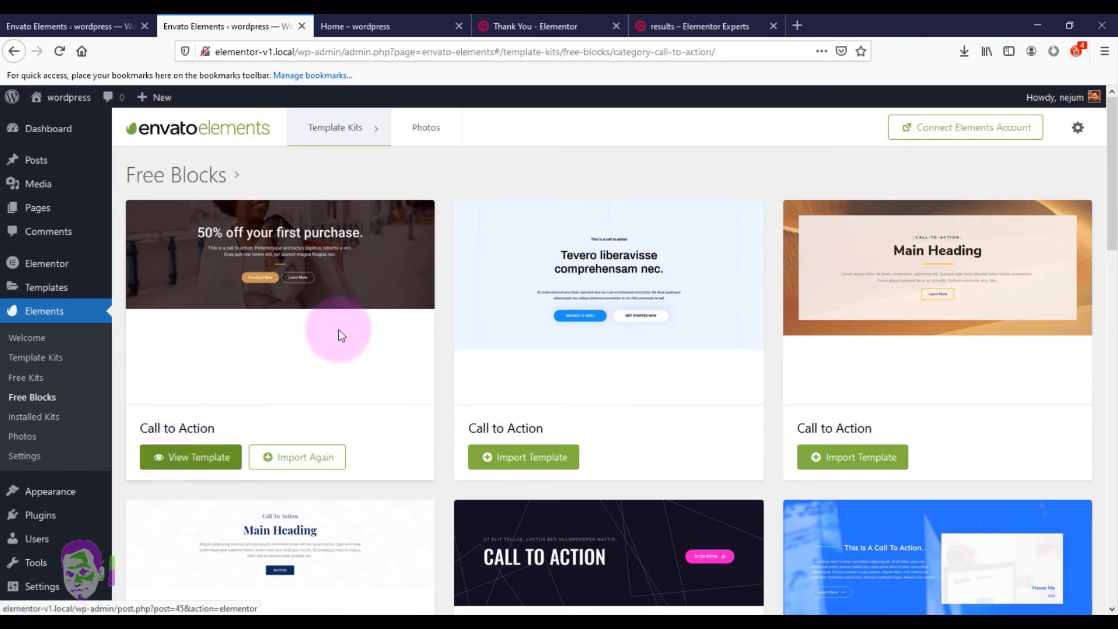
# - Edit the Home page with Elementor and go to the empty widget area at the end of the page
pyautogui.click(420, 26)
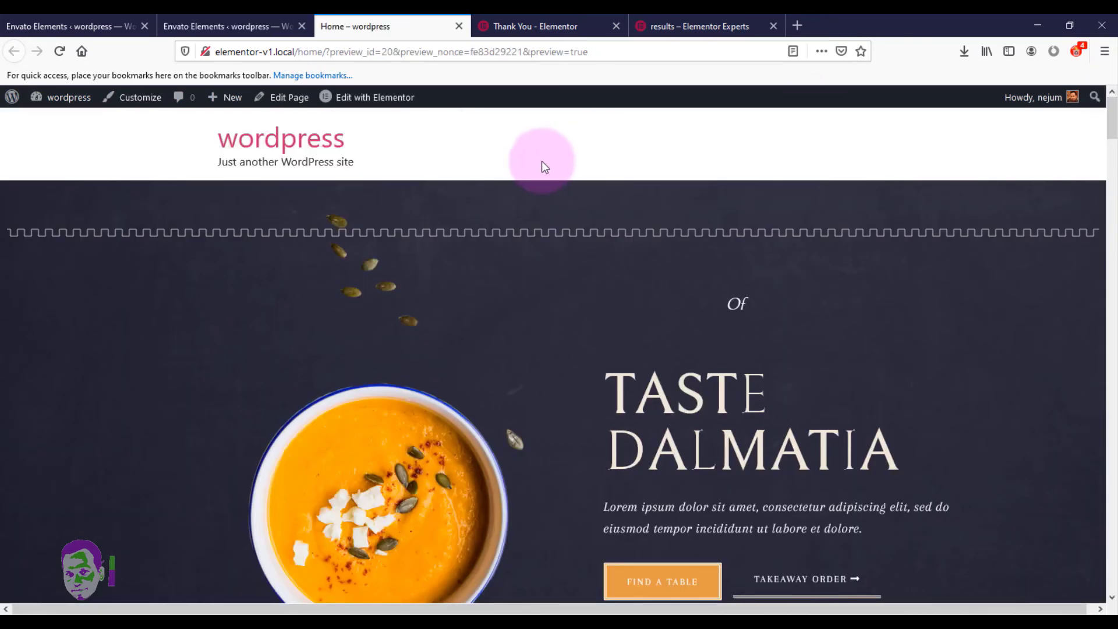
pyautogui.moveTo(376, 101)
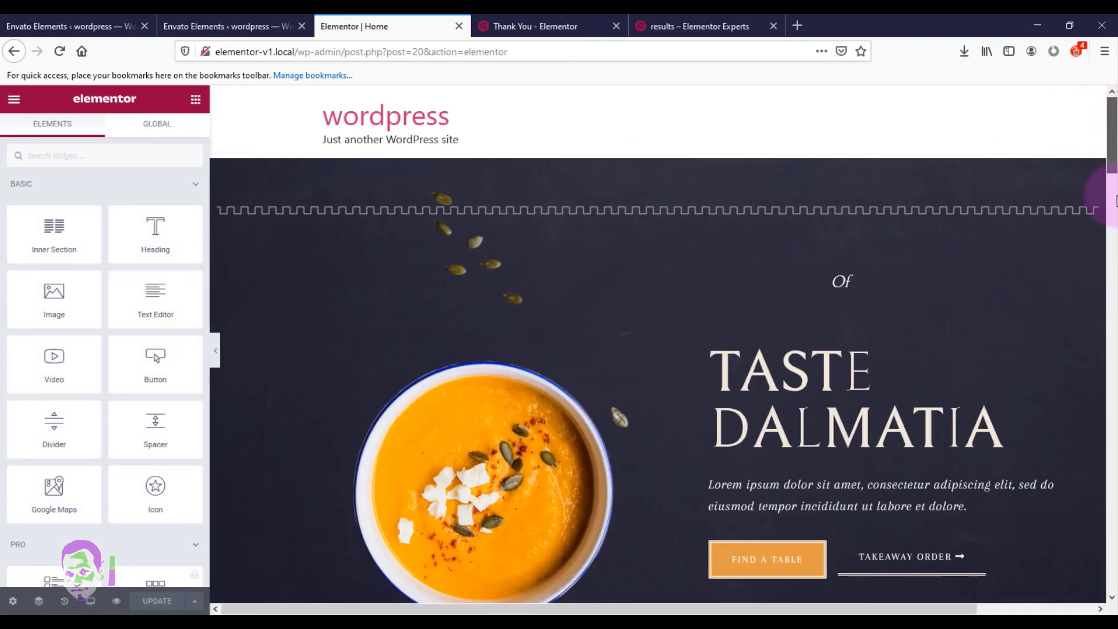
pyautogui.moveTo(1117, 197); pyautogui.dragTo(1114, 621)
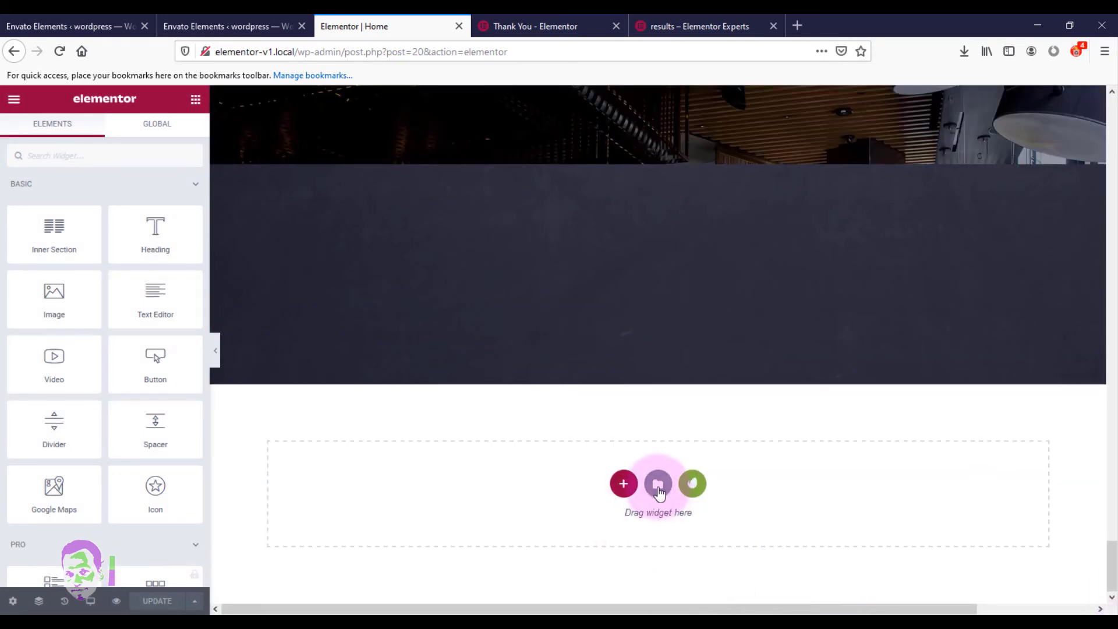
# - View the saved templates in the Elementor library and close the library
pyautogui.click(658, 486)
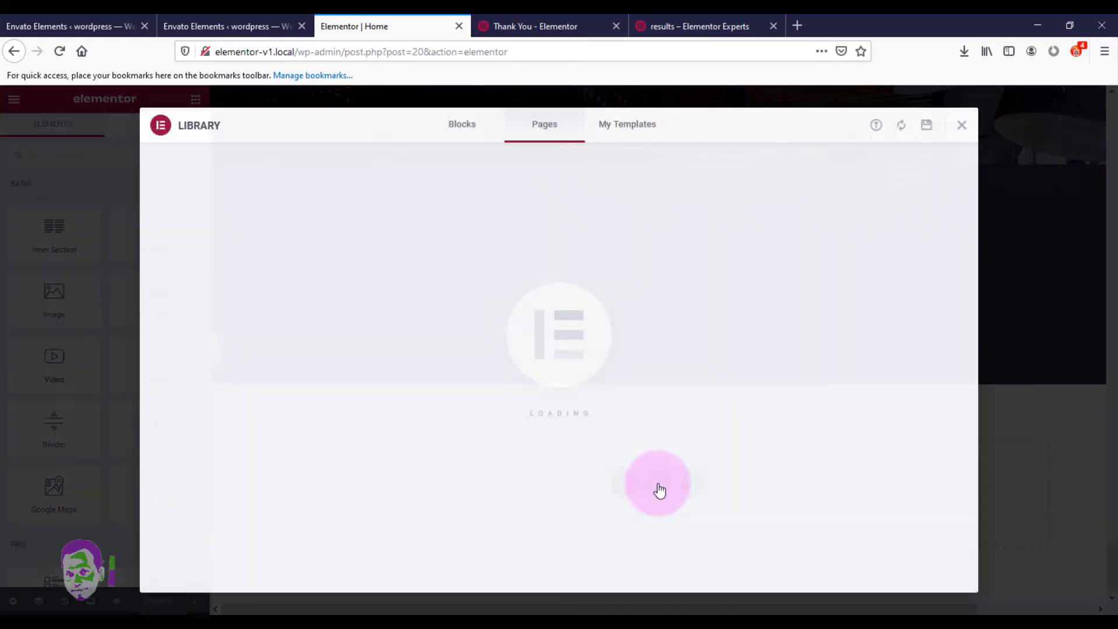
pyautogui.click(635, 129)
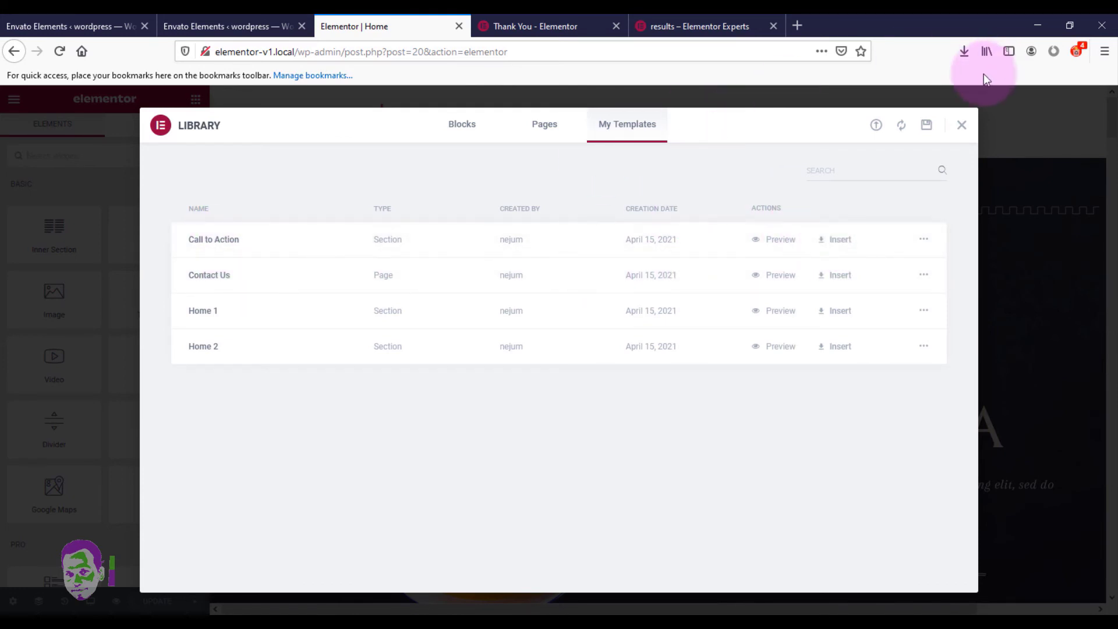
pyautogui.click(962, 127)
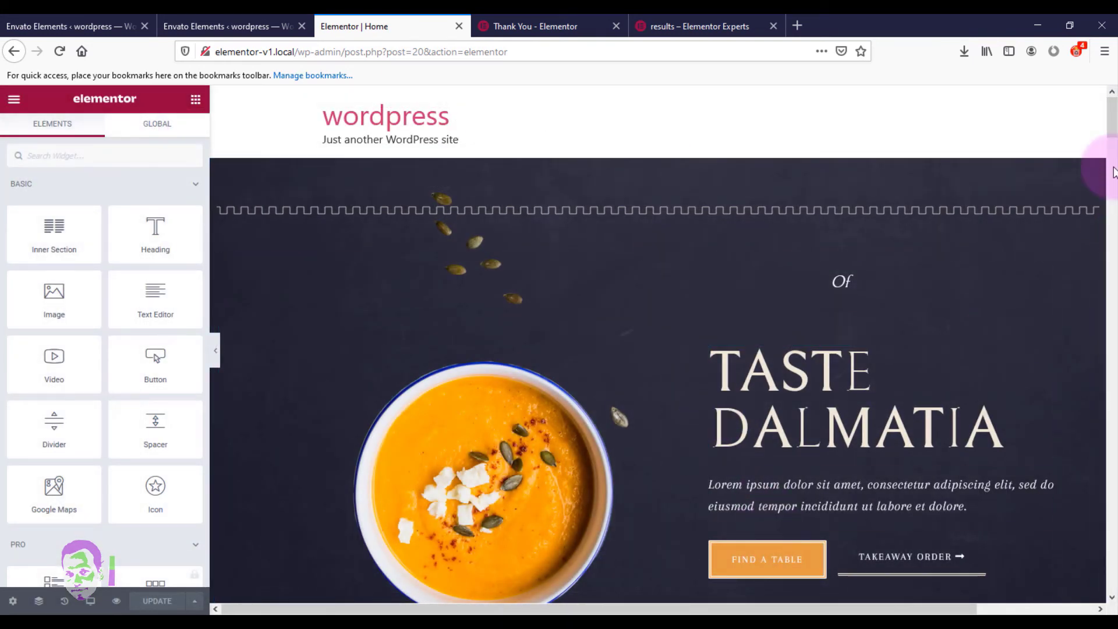
# - Insert the "50% off your first purchase" Call to Action free block from Envato Elements at the end of the Home page
pyautogui.scroll(-3, 1101, 408)
pyautogui.moveTo(1117, 438); pyautogui.dragTo(1115, 576)
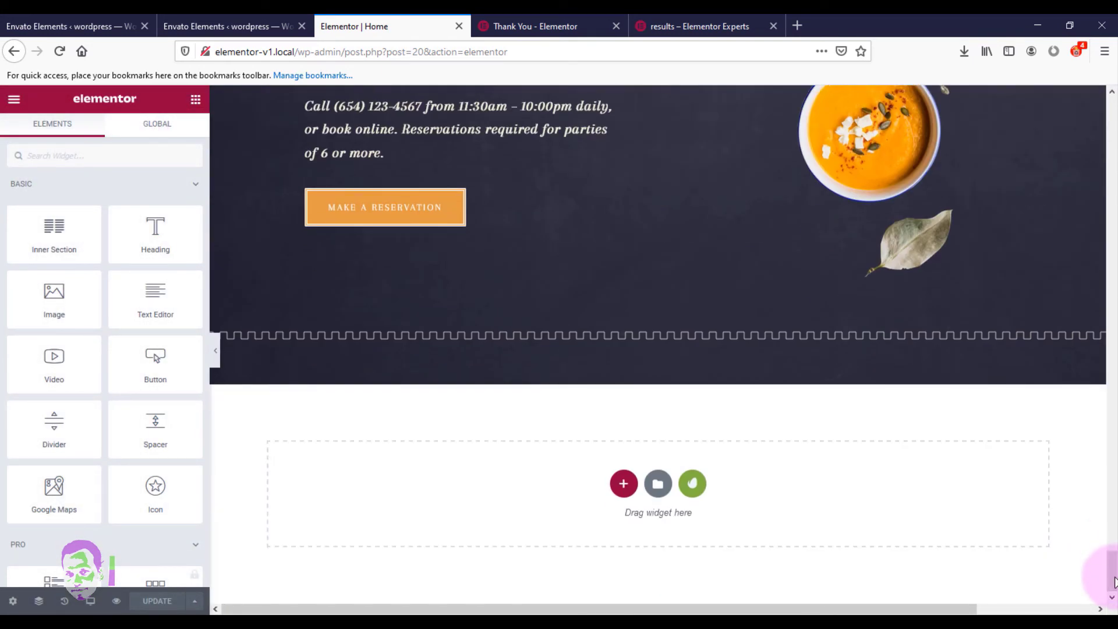
pyautogui.click(693, 485)
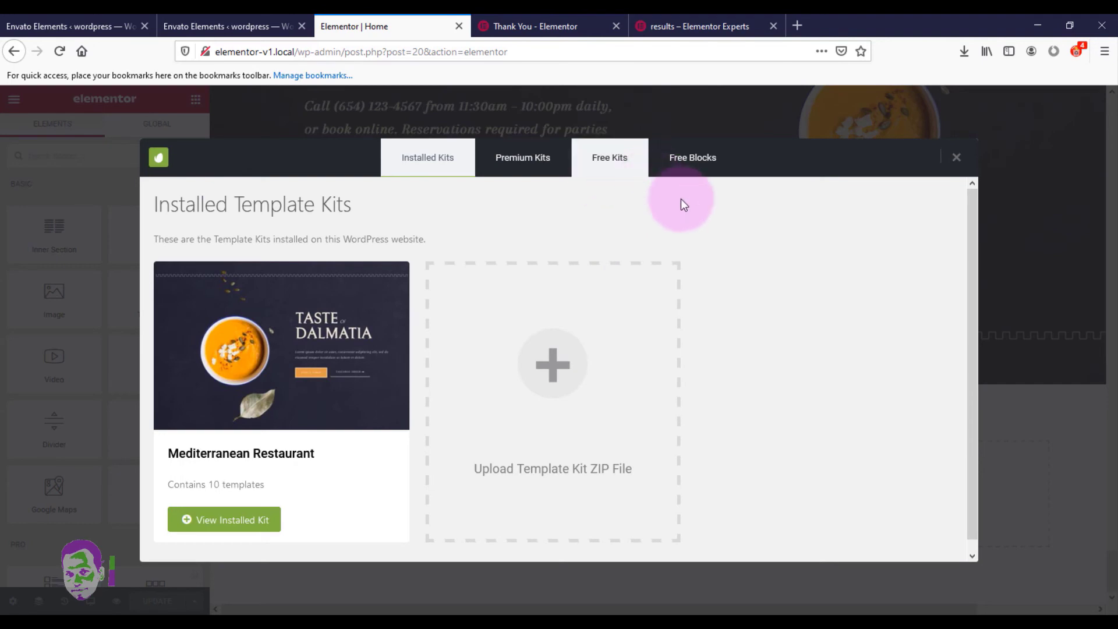
pyautogui.click(694, 176)
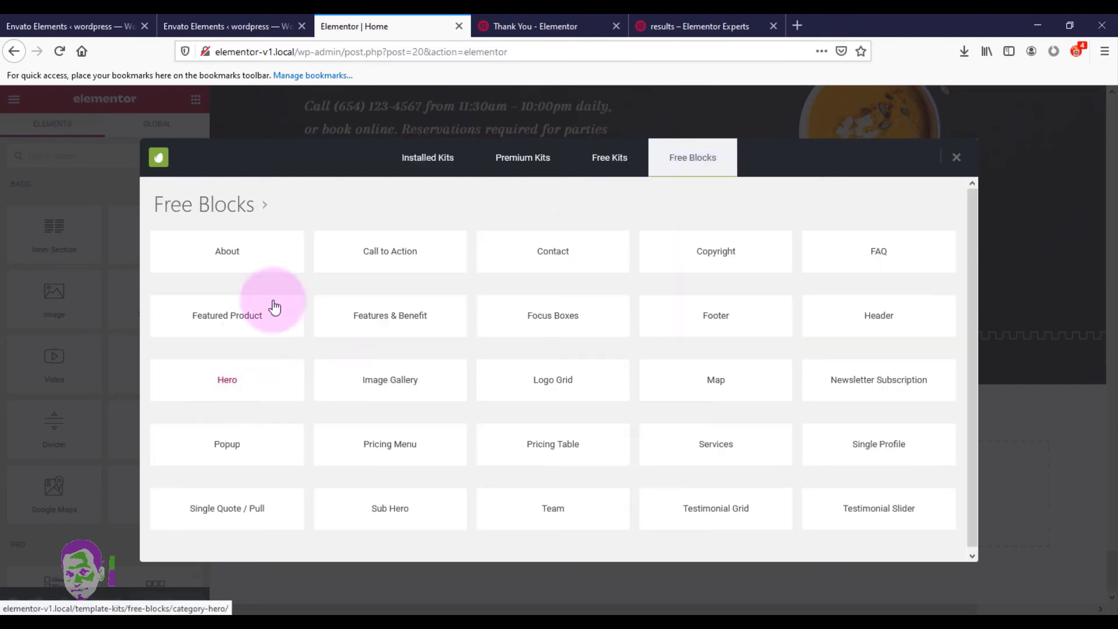
pyautogui.click(405, 254)
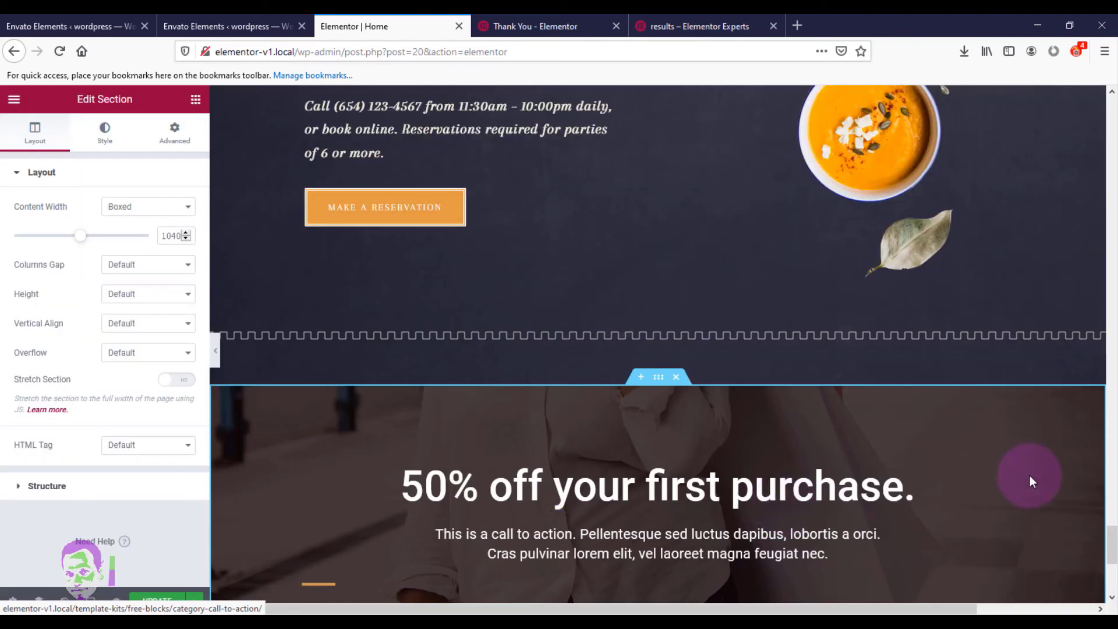
# - Review the inserted call to action section and browse the free template kits in Envato Elements
pyautogui.moveTo(1113, 547); pyautogui.dragTo(1110, 562)
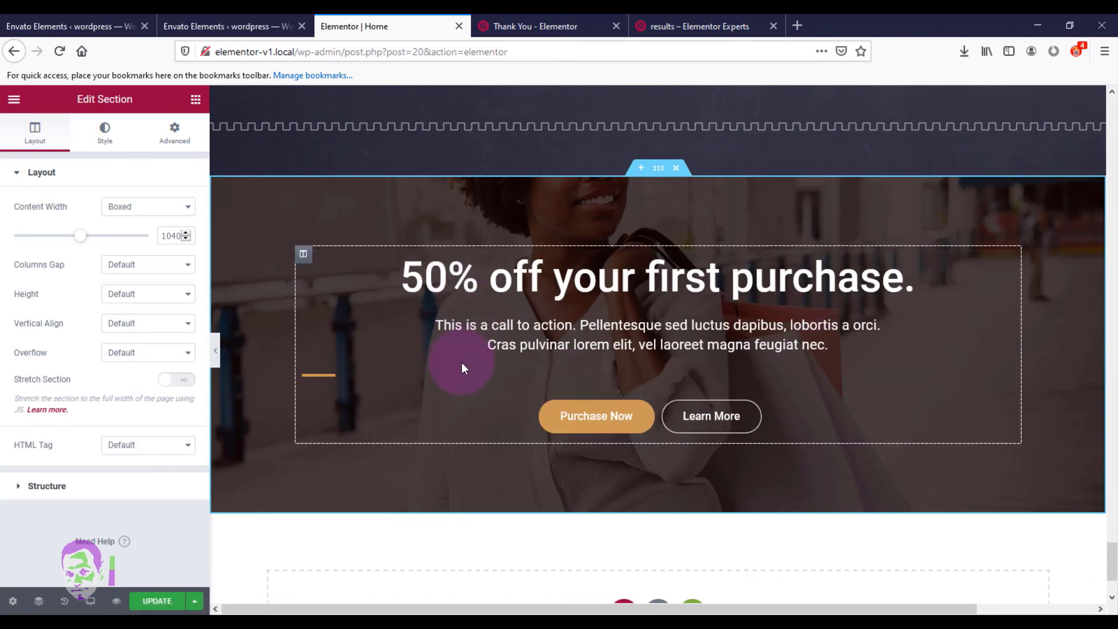
pyautogui.click(227, 27)
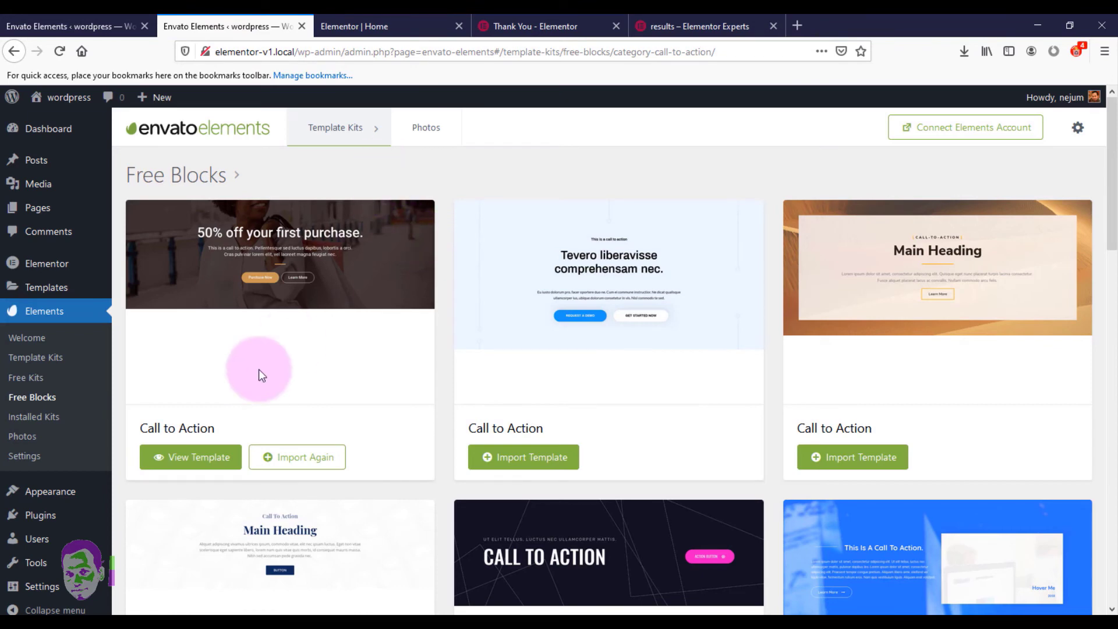
pyautogui.click(40, 401)
pyautogui.click(35, 379)
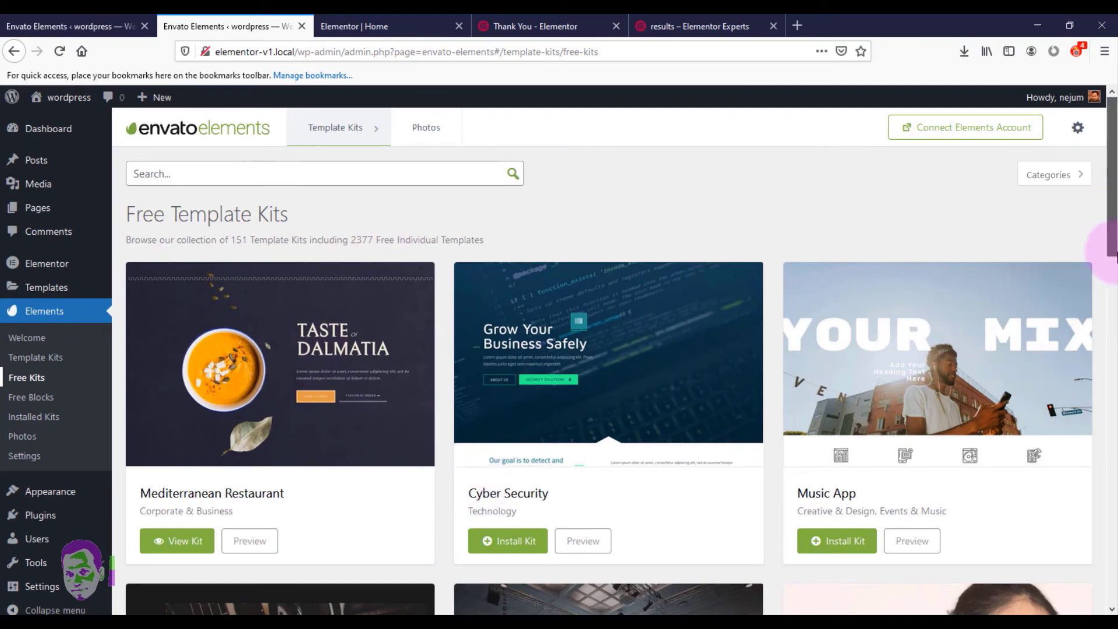
pyautogui.moveTo(1117, 256); pyautogui.dragTo(1115, 172)
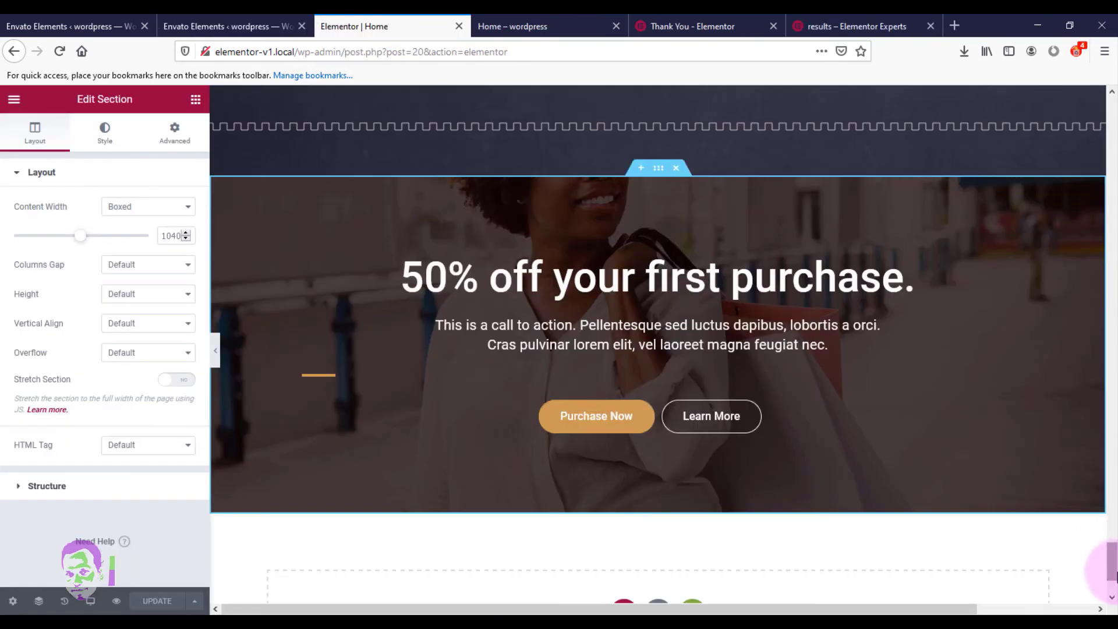
pyautogui.moveTo(1115, 565); pyautogui.dragTo(1117, 82)
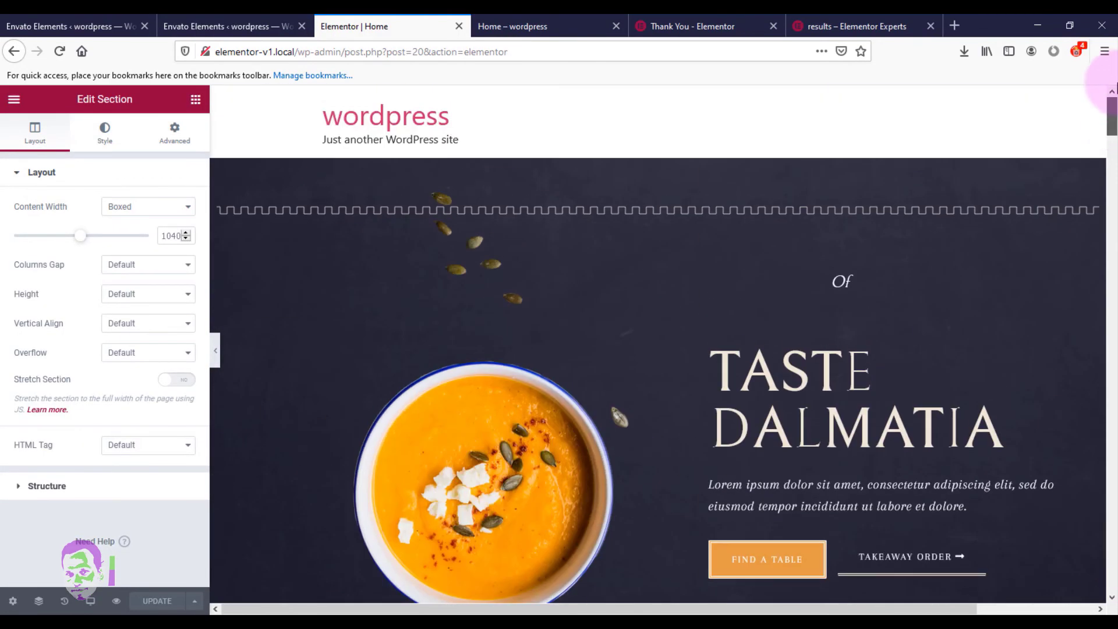
pyautogui.click(91, 601)
pyautogui.click(104, 543)
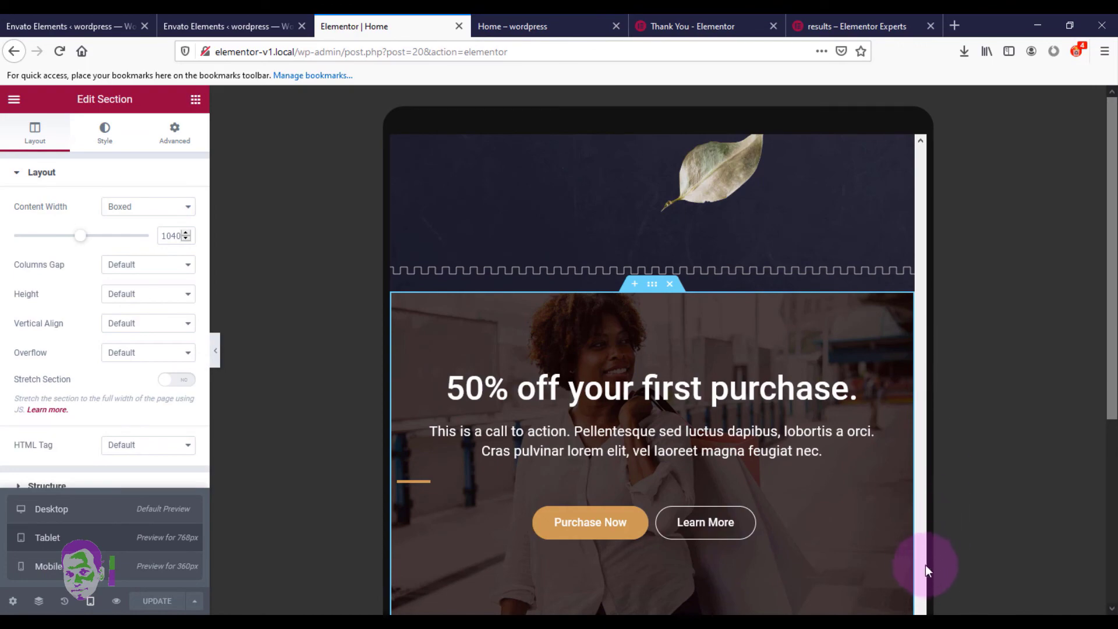
pyautogui.click(921, 553)
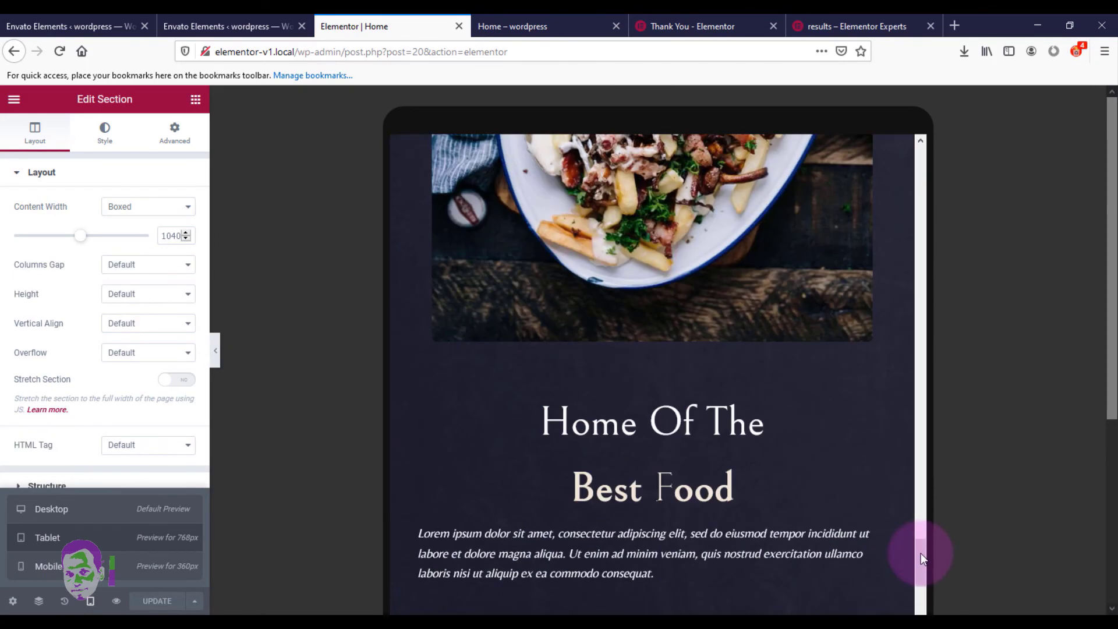
pyautogui.moveTo(921, 553); pyautogui.dragTo(925, 580)
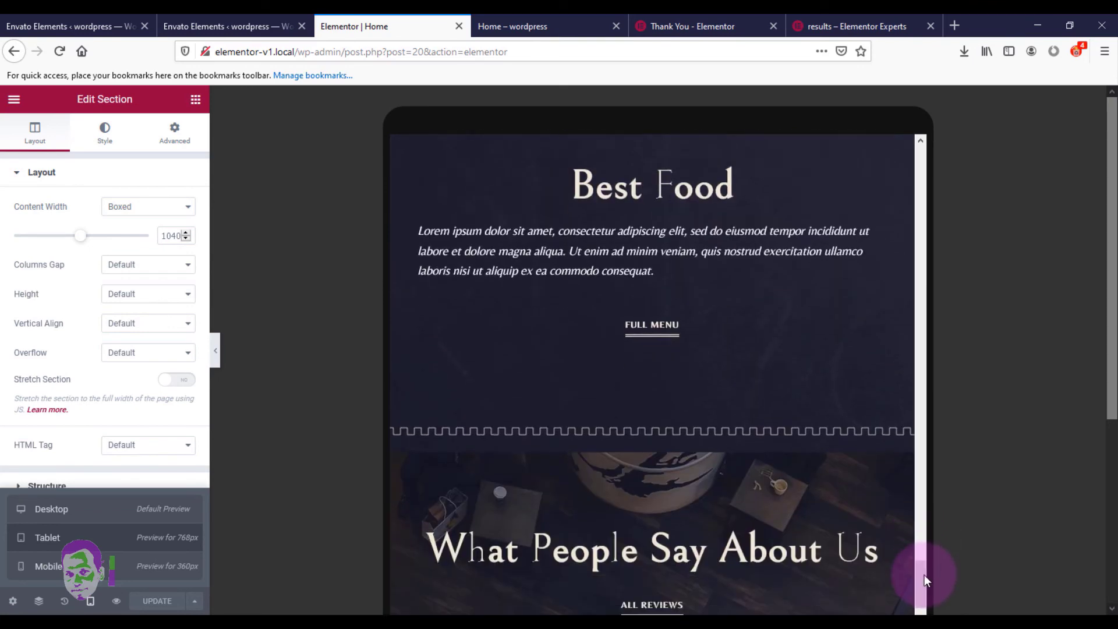
pyautogui.moveTo(1110, 299); pyautogui.dragTo(1110, 471)
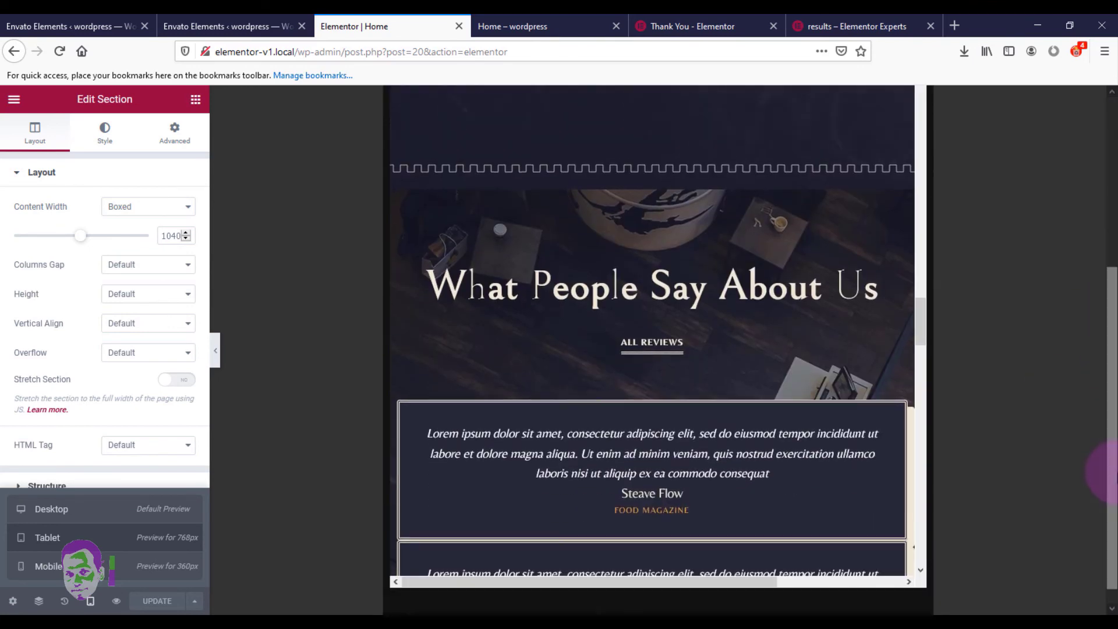
pyautogui.moveTo(919, 318); pyautogui.dragTo(932, 526)
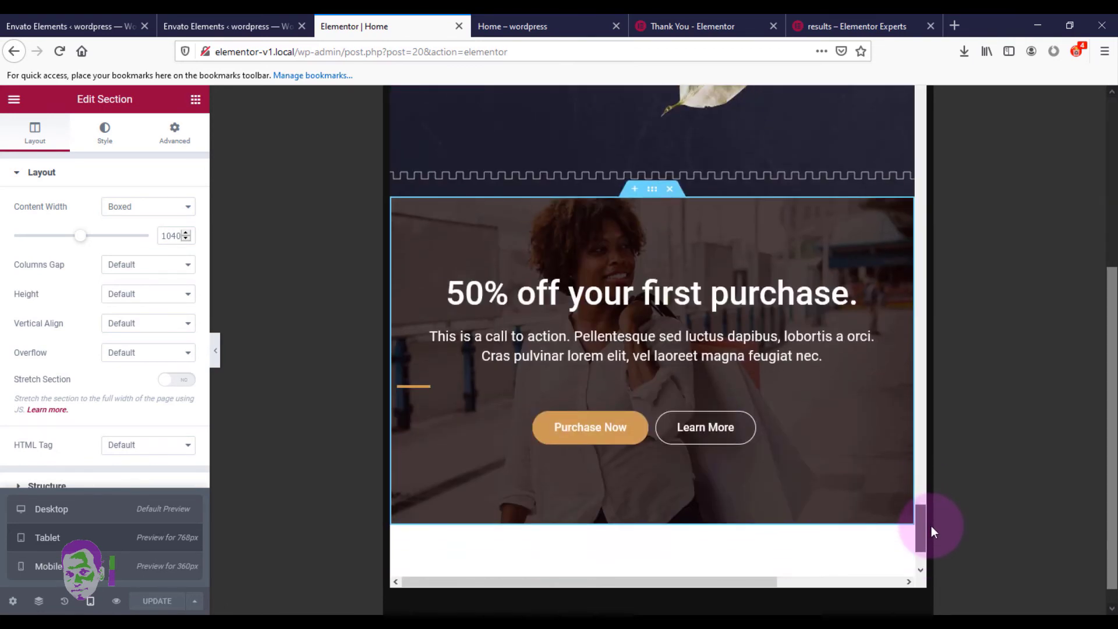
# - Preview the call to action section in mobile view and return the Home page to desktop view
pyautogui.click(52, 566)
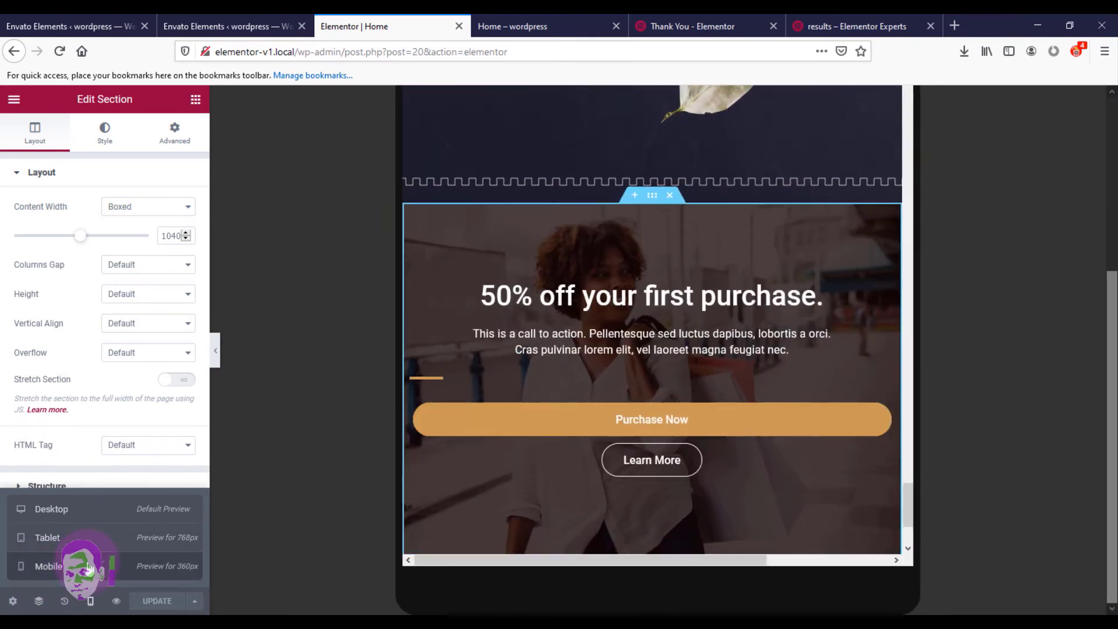
pyautogui.moveTo(786, 511); pyautogui.dragTo(778, 125)
pyautogui.click(70, 509)
pyautogui.moveTo(1110, 269); pyautogui.dragTo(1109, 111)
# - Look over the Envato Elements free template kits again and return to the Home page editor
pyautogui.click(233, 27)
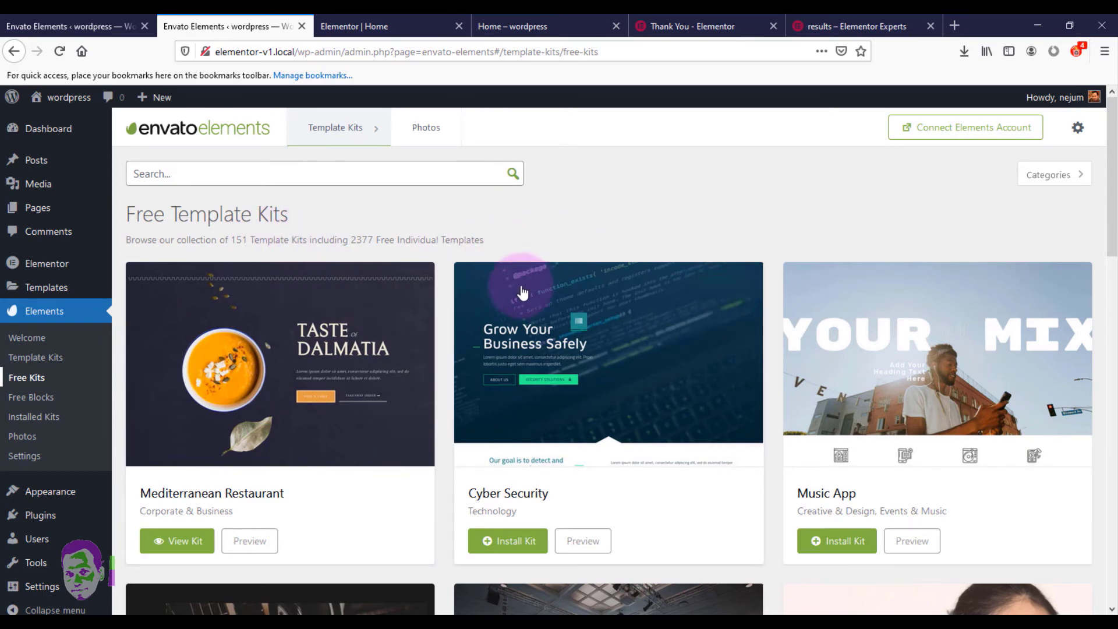
pyautogui.moveTo(1116, 205); pyautogui.dragTo(1113, 109)
pyautogui.hotkey('ctrl', 'Tab')
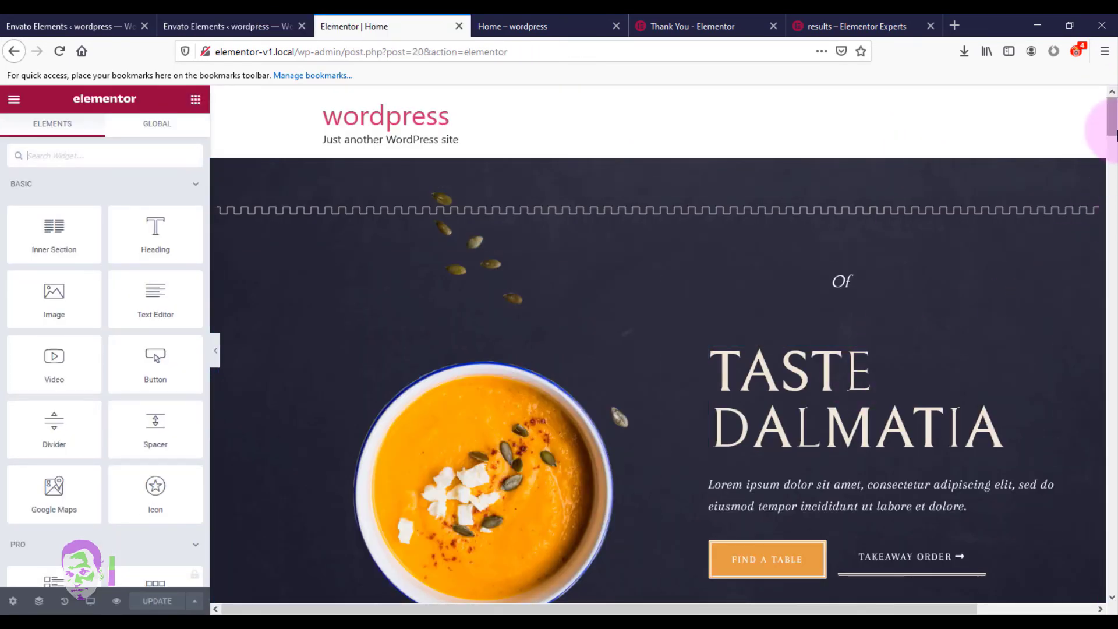
# - Replace "Dalmatia" with "hello" in the hero section's "Taste Dalmatia" heading, keeping the line break
pyautogui.moveTo(1111, 123)
pyautogui.mouseDown()
pyautogui.moveTo(1114, 150)
pyautogui.moveTo(1114, 122)
pyautogui.moveTo(1115, 139)
pyautogui.mouseUp()
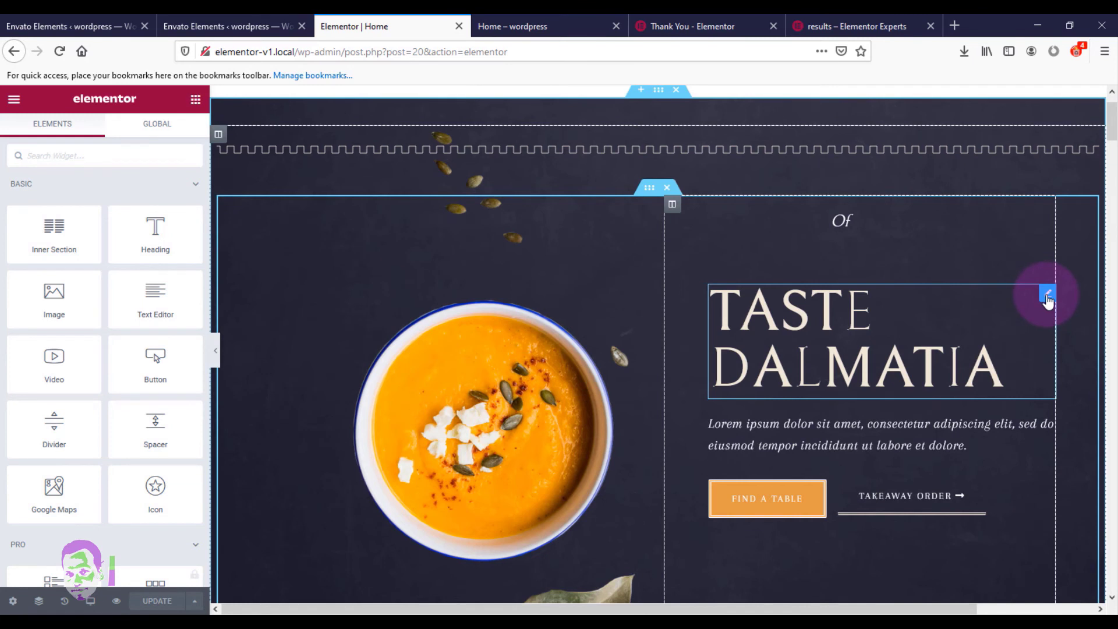
pyautogui.click(1046, 296)
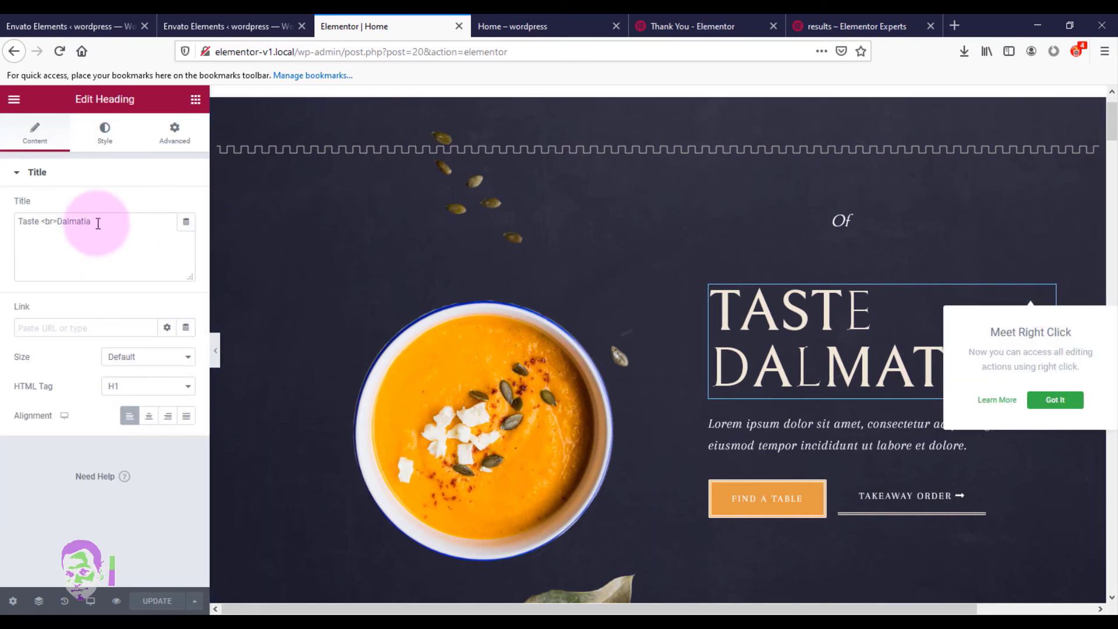
pyautogui.click(98, 223)
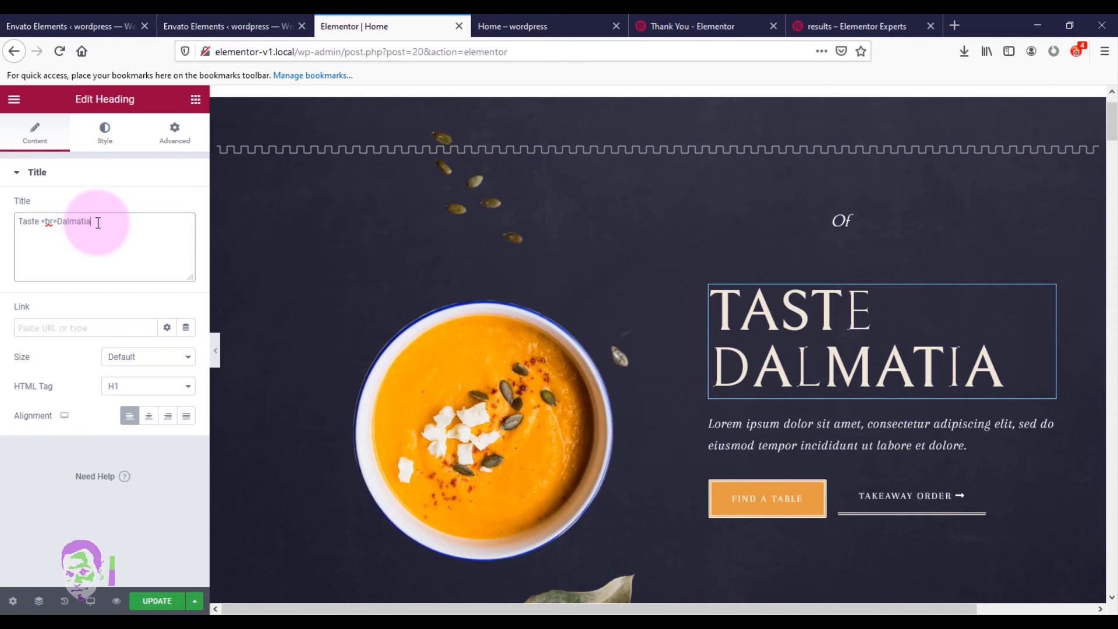
pyautogui.press('BackSpace')
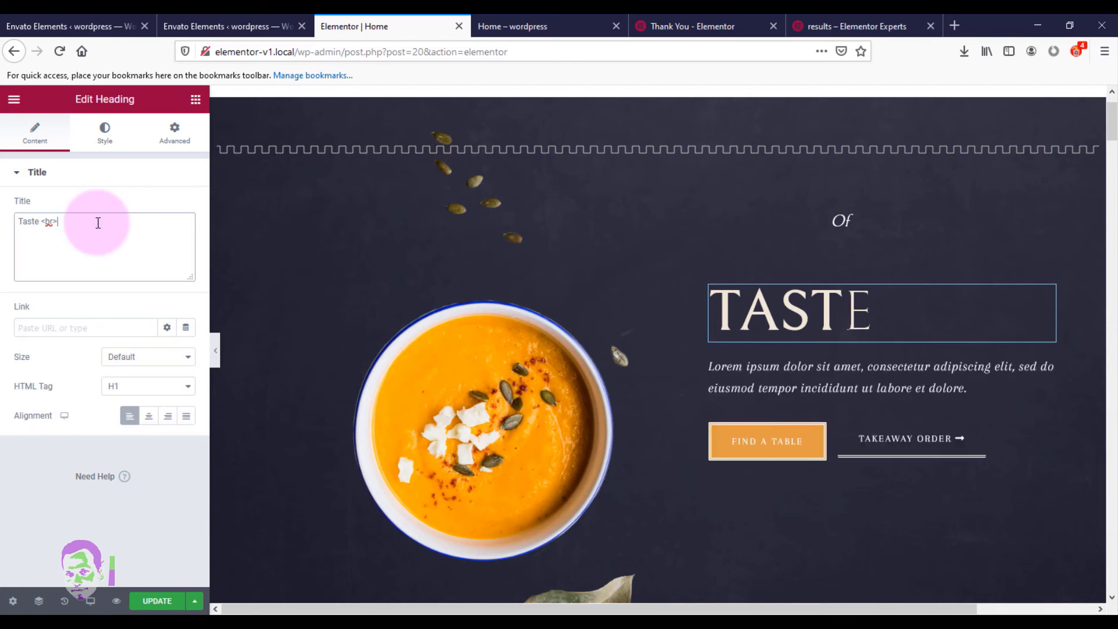
pyautogui.write('hello')
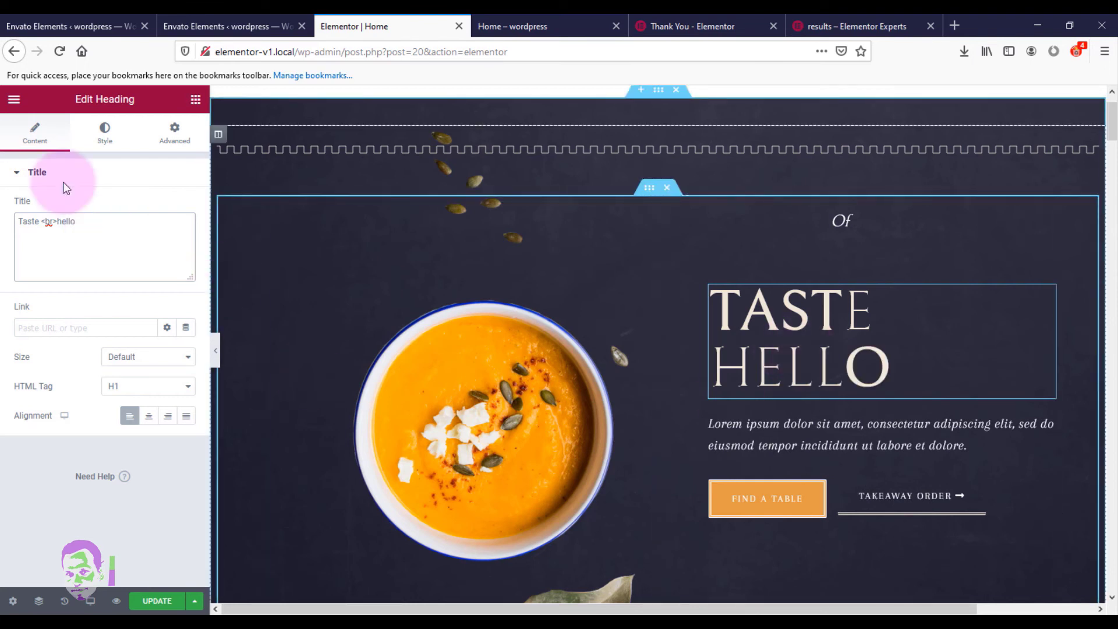
# - Set the hero heading's typography size to 5.2 em and its font family to Belgrano
pyautogui.click(105, 150)
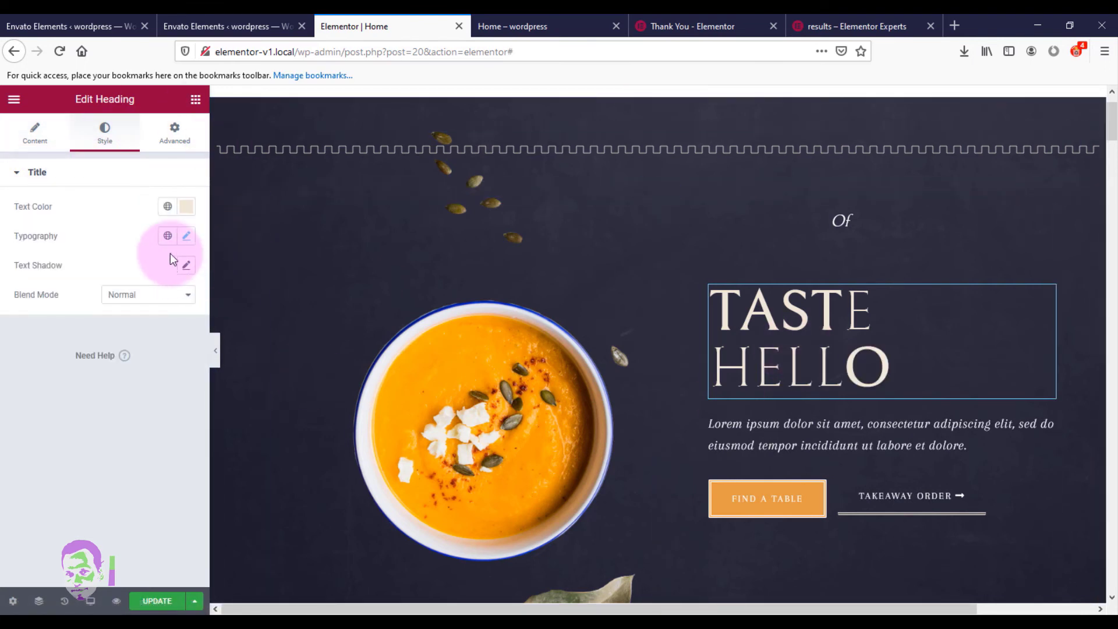
pyautogui.click(187, 239)
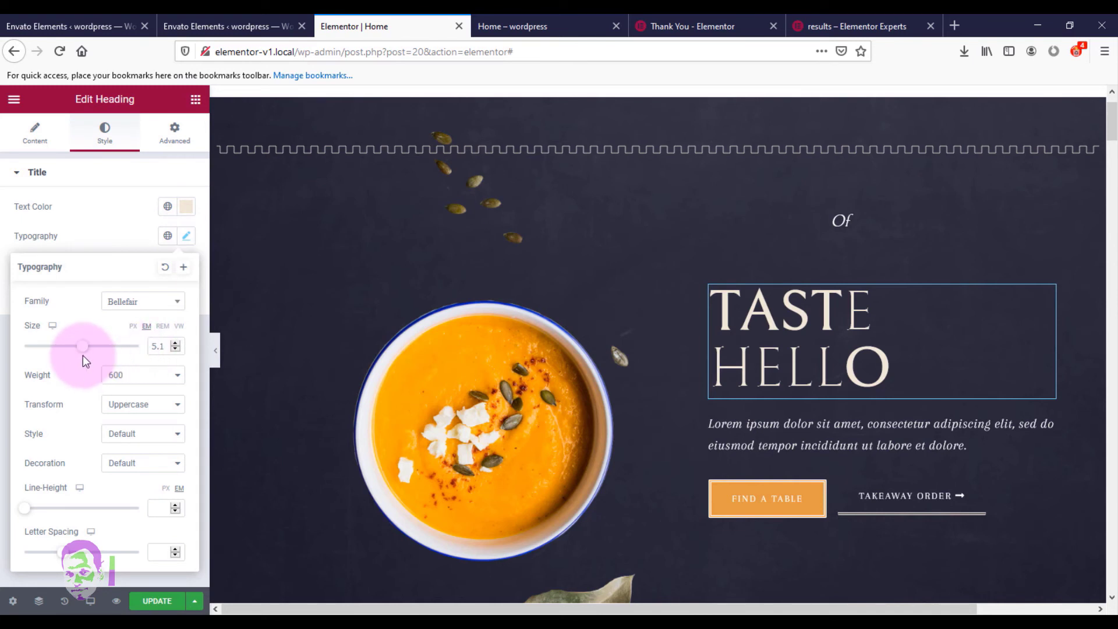
pyautogui.moveTo(82, 350)
pyautogui.mouseDown()
pyautogui.moveTo(94, 350)
pyautogui.moveTo(83, 353)
pyautogui.mouseUp()
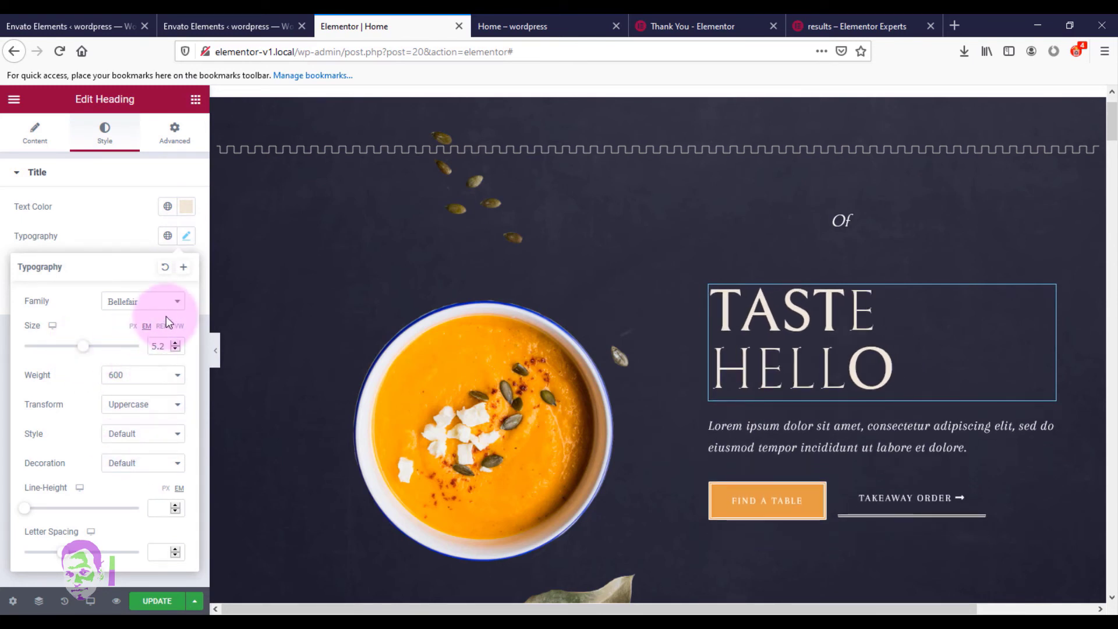
pyautogui.click(182, 309)
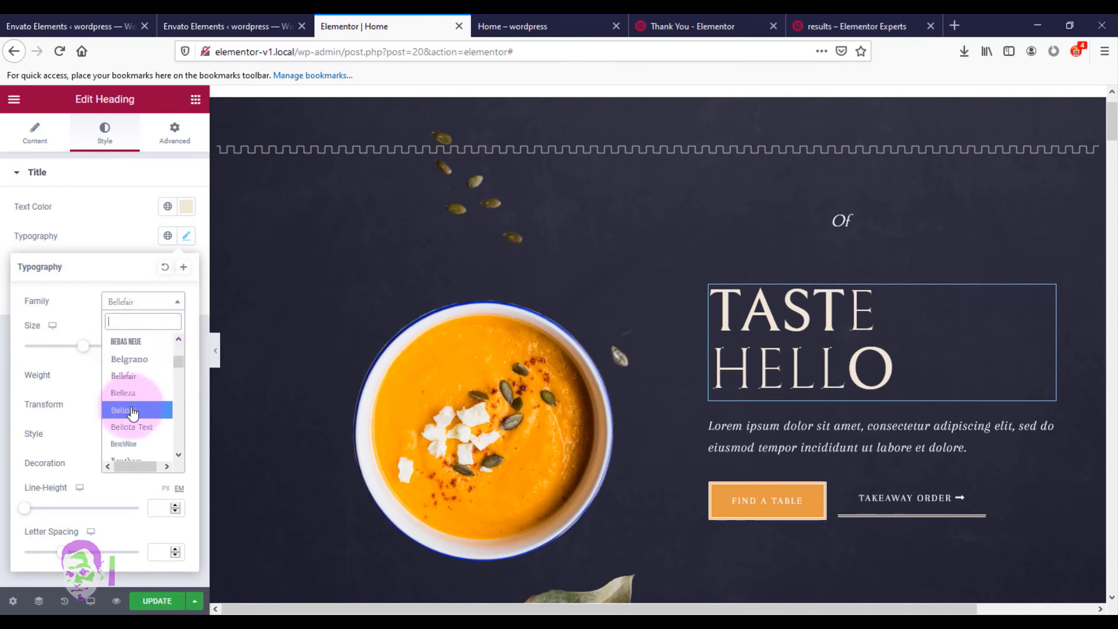
pyautogui.click(140, 362)
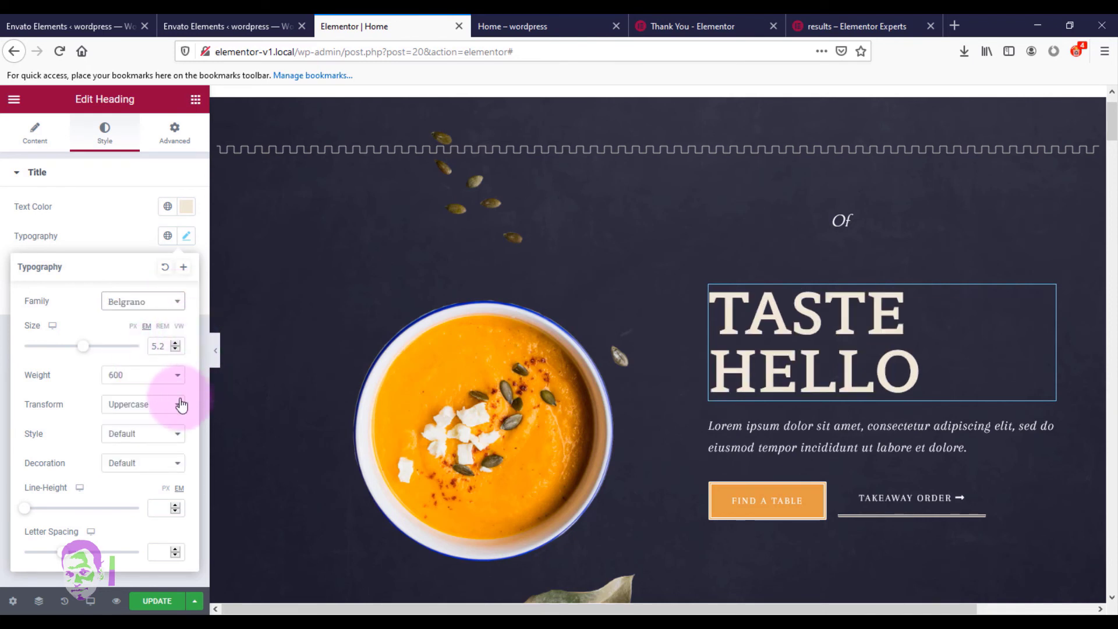
# - Try a font weight of 800 on the hero heading and settle on 300
pyautogui.click(178, 377)
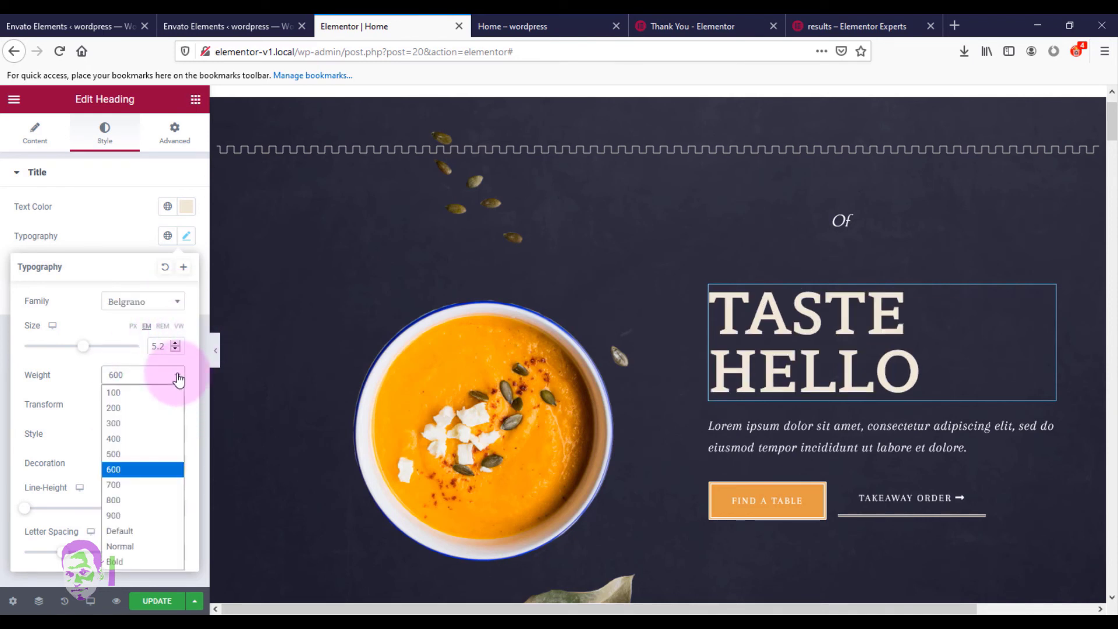
pyautogui.click(127, 501)
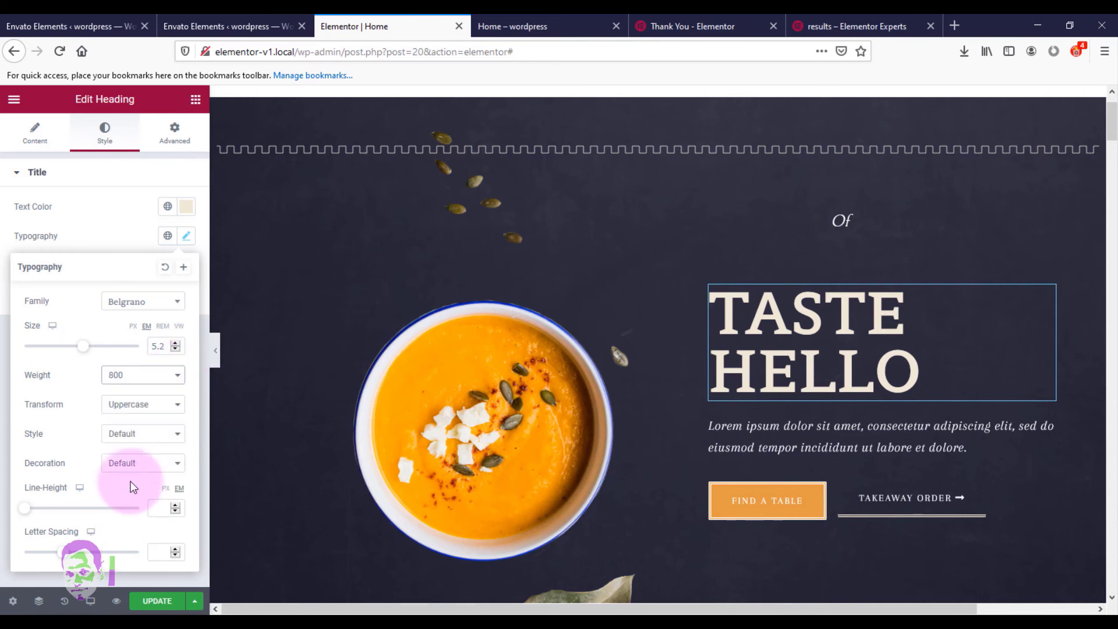
pyautogui.click(169, 377)
pyautogui.click(132, 424)
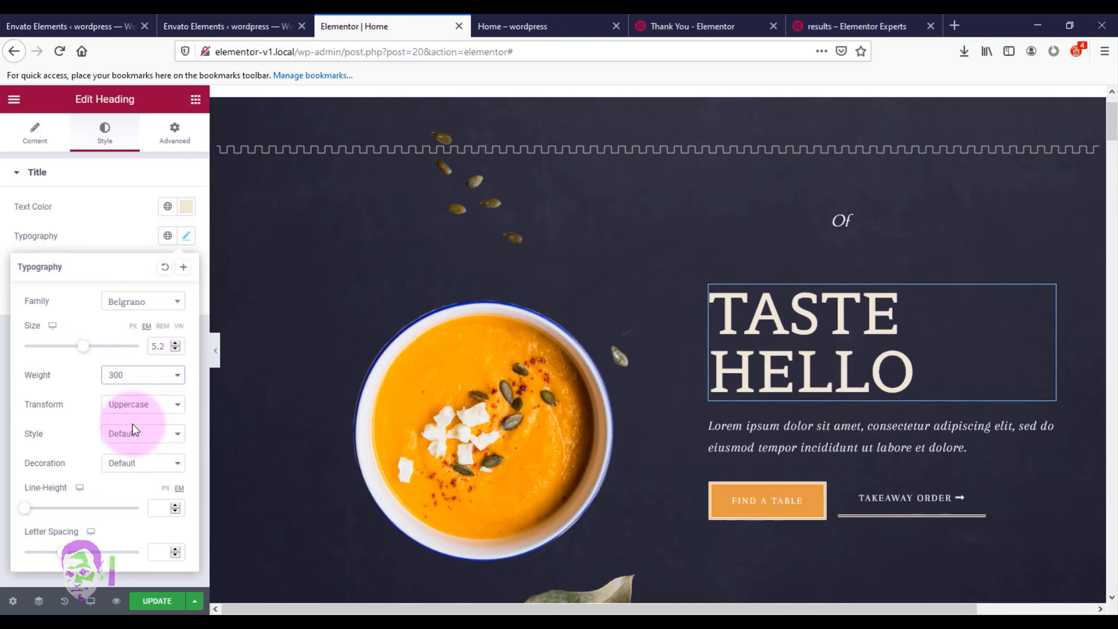
# - Try the Lowercase and Capitalize text transforms on the hero heading and restore Uppercase
pyautogui.click(173, 411)
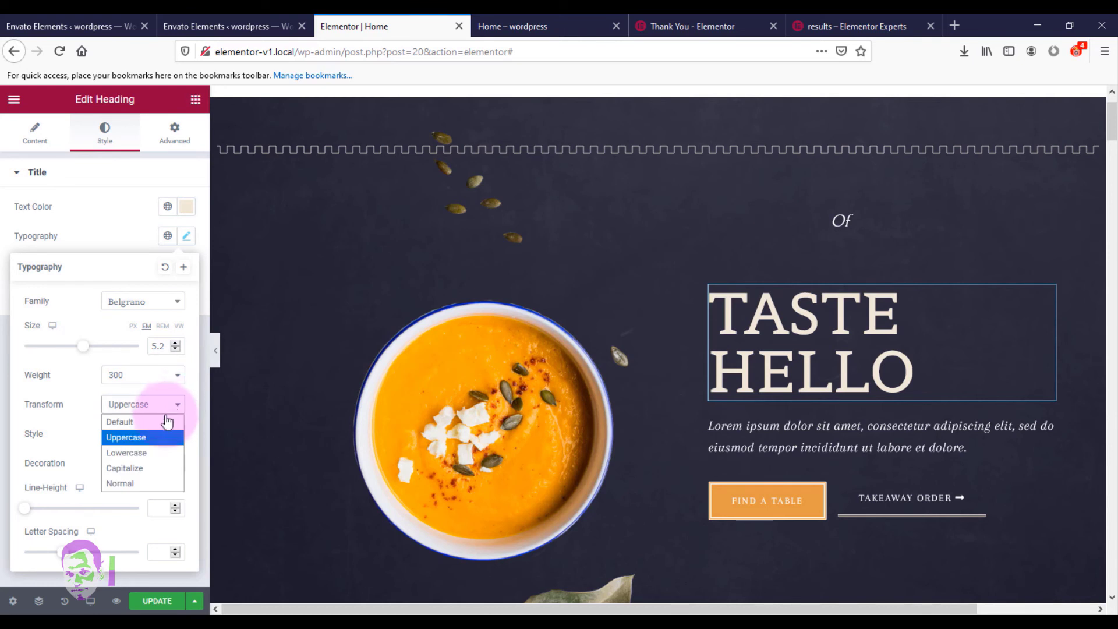
pyautogui.click(145, 457)
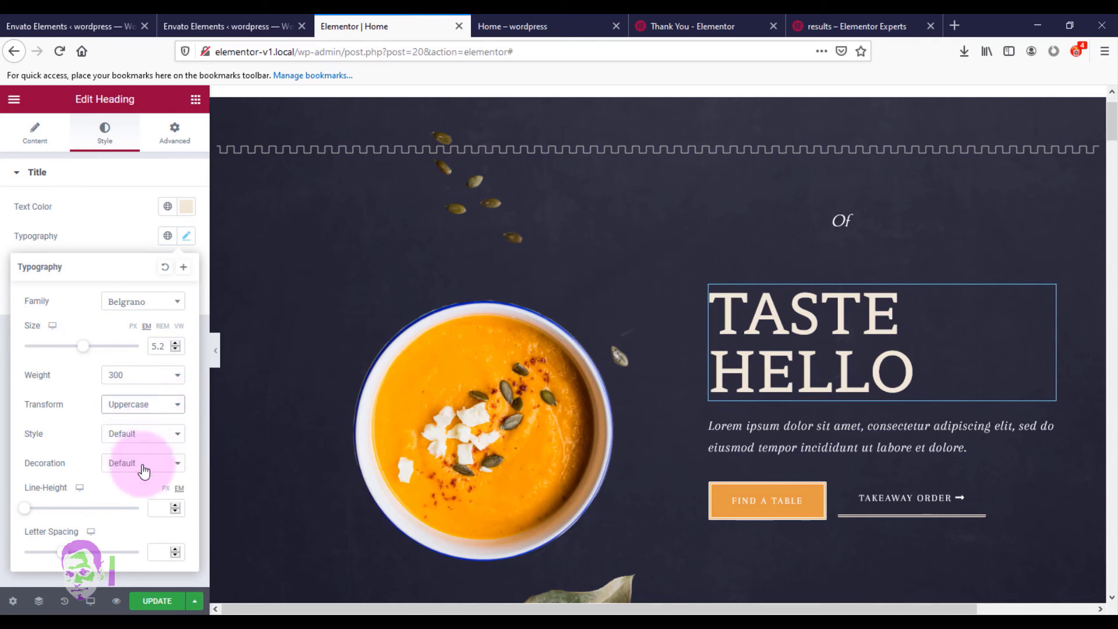
pyautogui.click(164, 403)
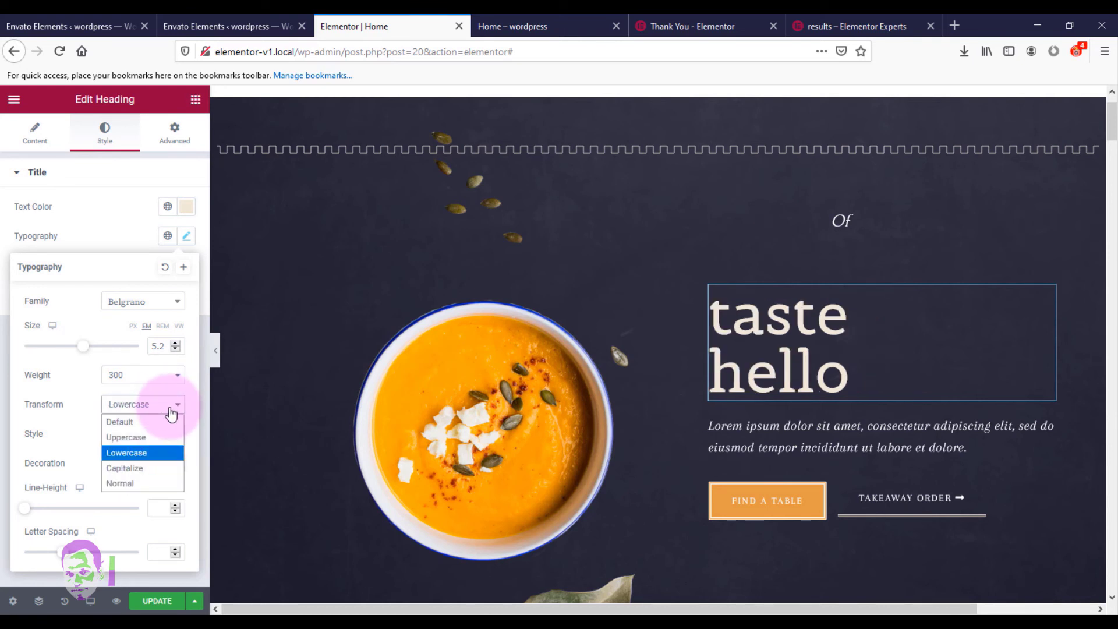
pyautogui.click(146, 469)
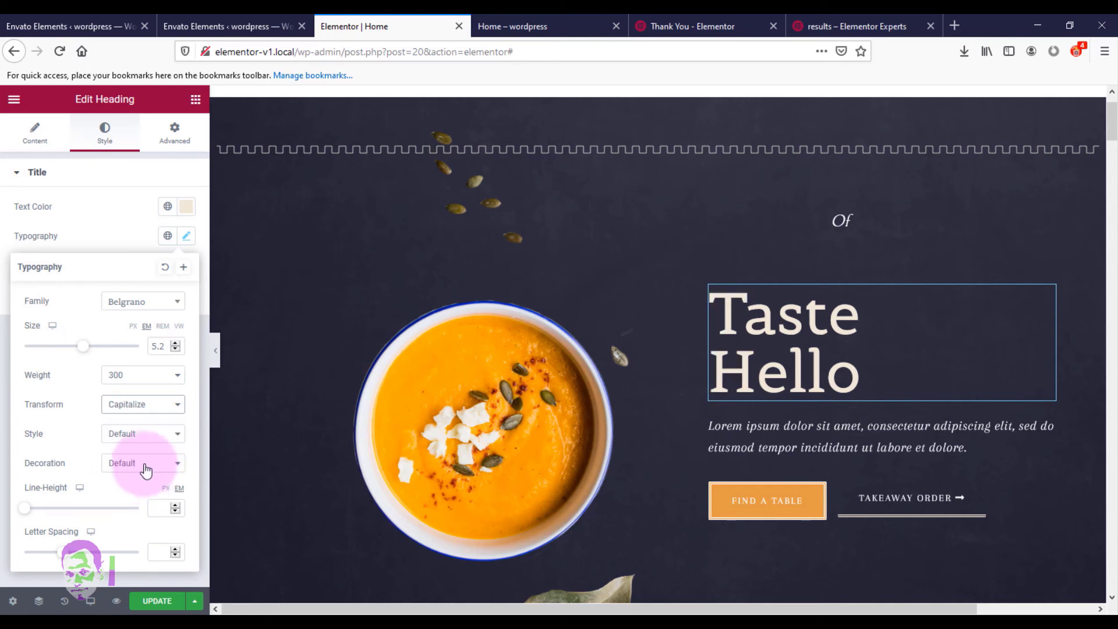
pyautogui.click(174, 406)
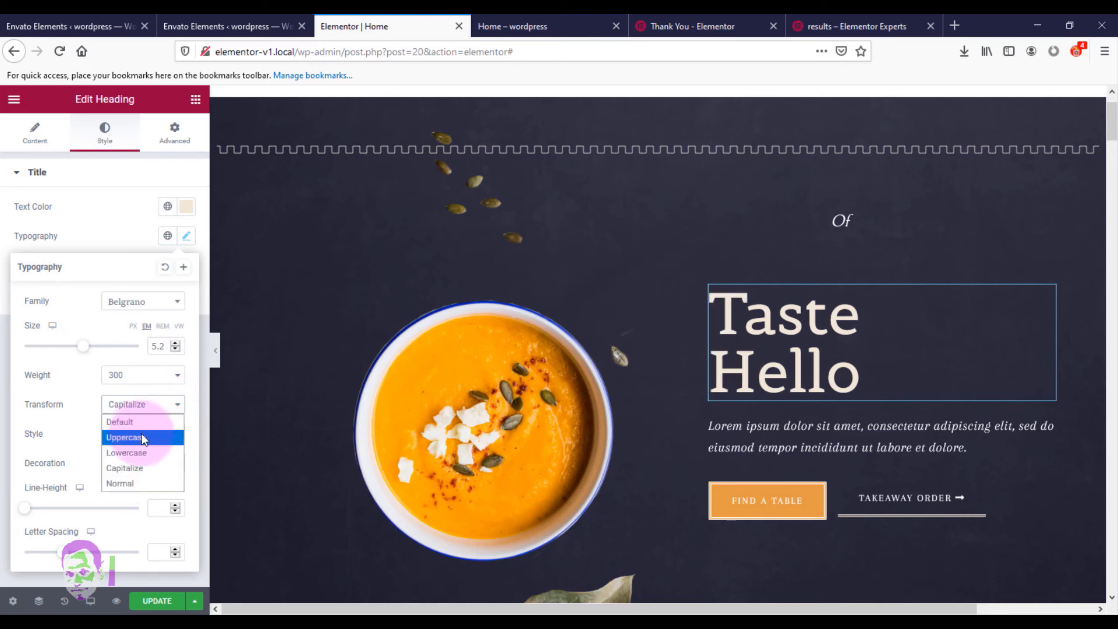
pyautogui.click(143, 437)
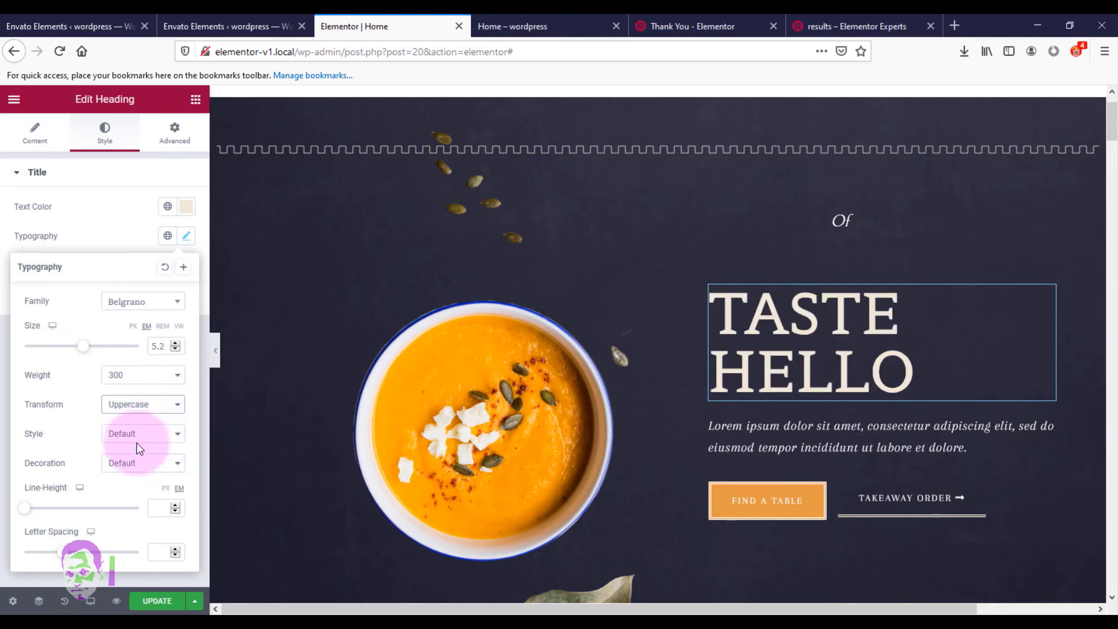
# - Set the hero heading's font style to Normal and its decoration to Underline
pyautogui.click(177, 436)
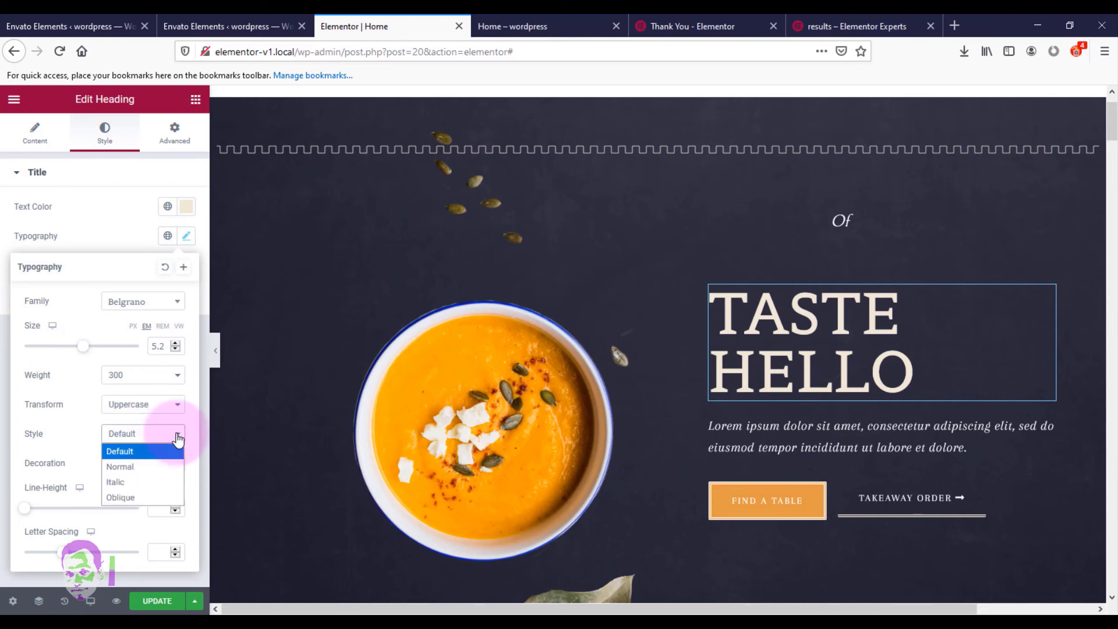
pyautogui.click(148, 465)
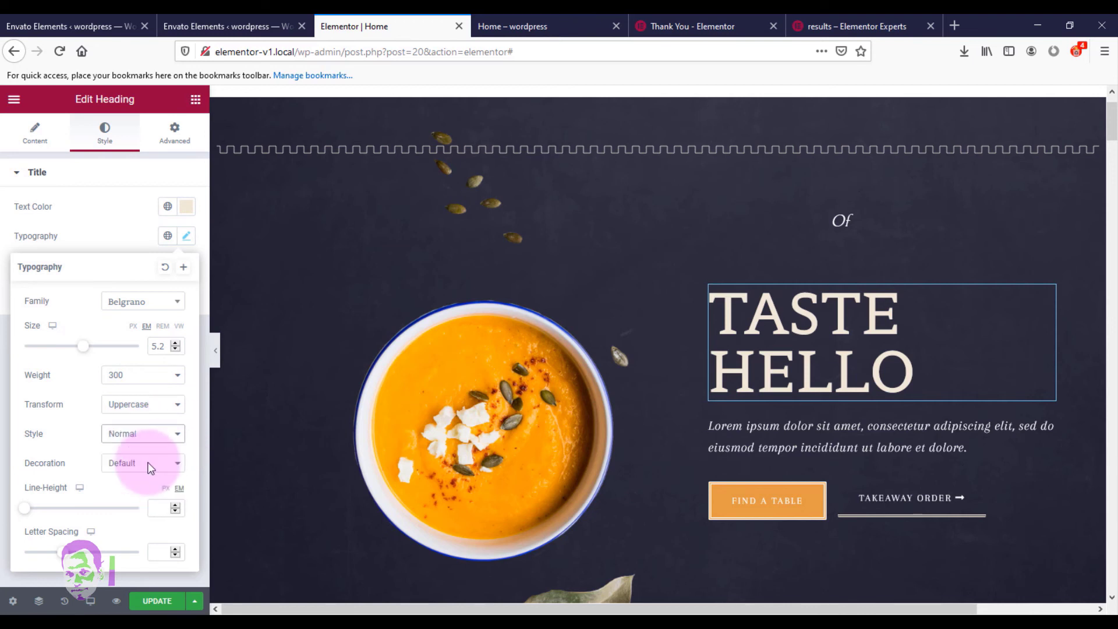
pyautogui.click(178, 463)
pyautogui.click(155, 495)
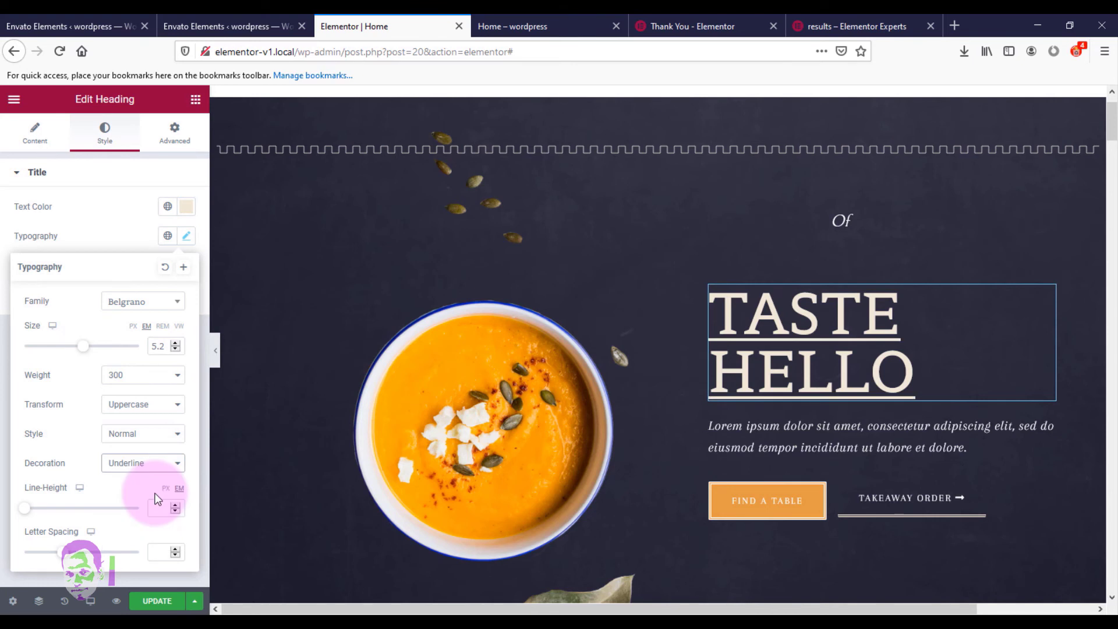
# - Adjust the hero heading's typography: decoration Default, line height 0.9 em and letter spacing 4.5
pyautogui.click(171, 464)
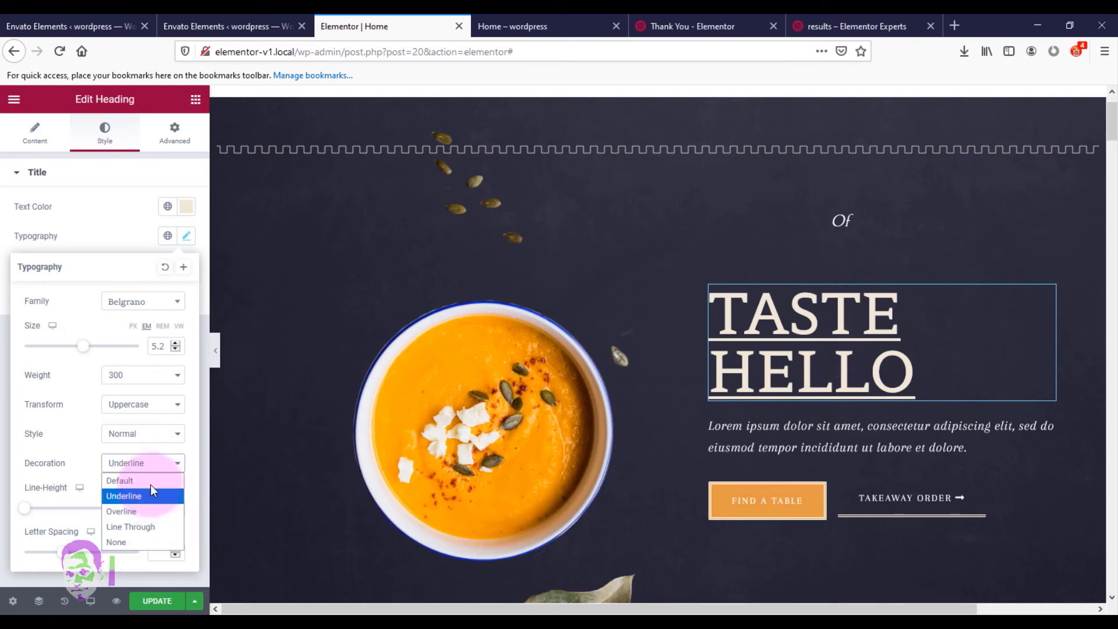
pyautogui.click(152, 481)
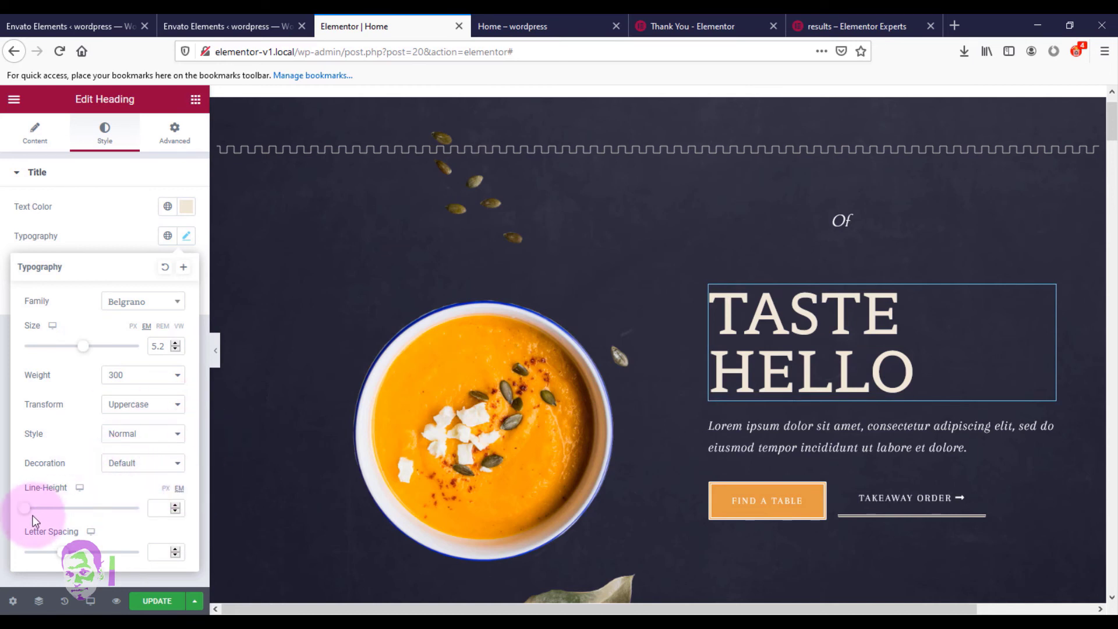
pyautogui.moveTo(26, 510); pyautogui.dragTo(35, 518)
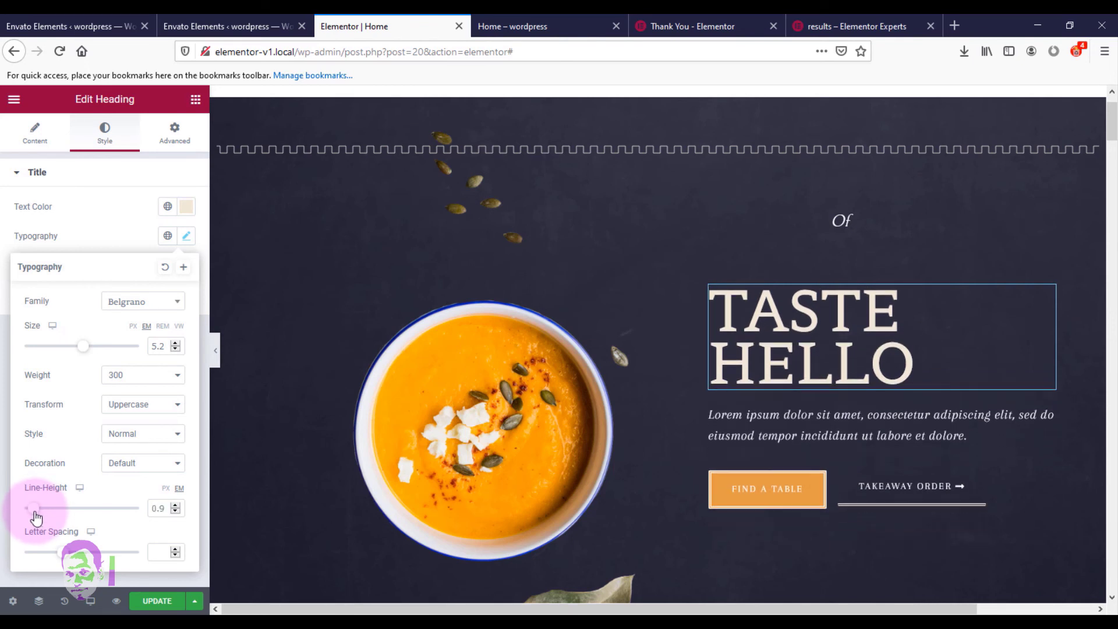
pyautogui.moveTo(68, 554); pyautogui.dragTo(102, 561)
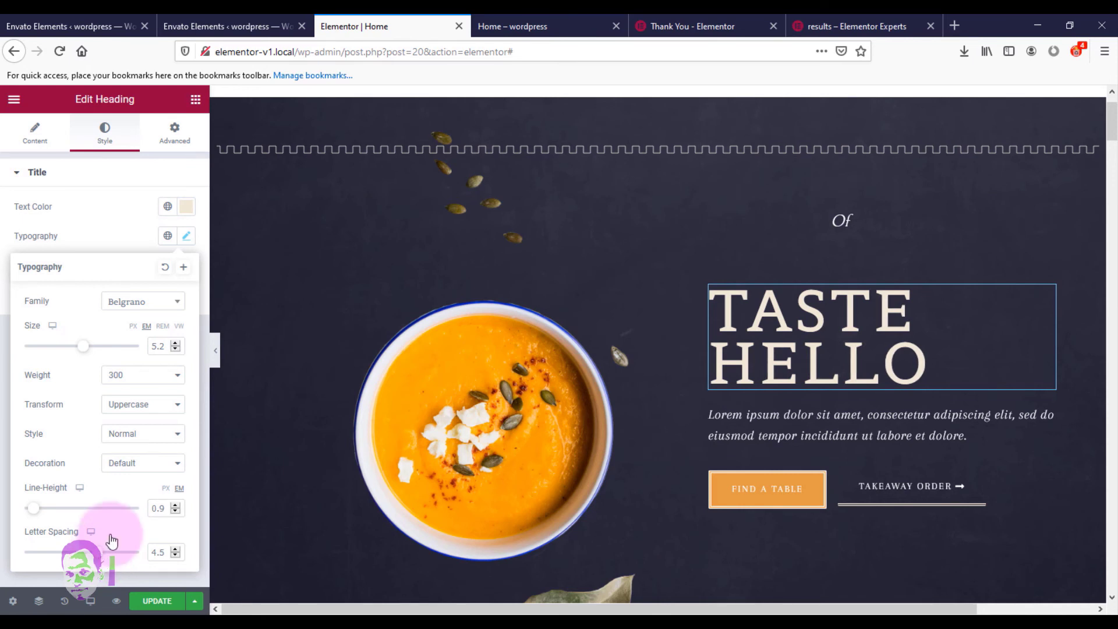
pyautogui.click(952, 338)
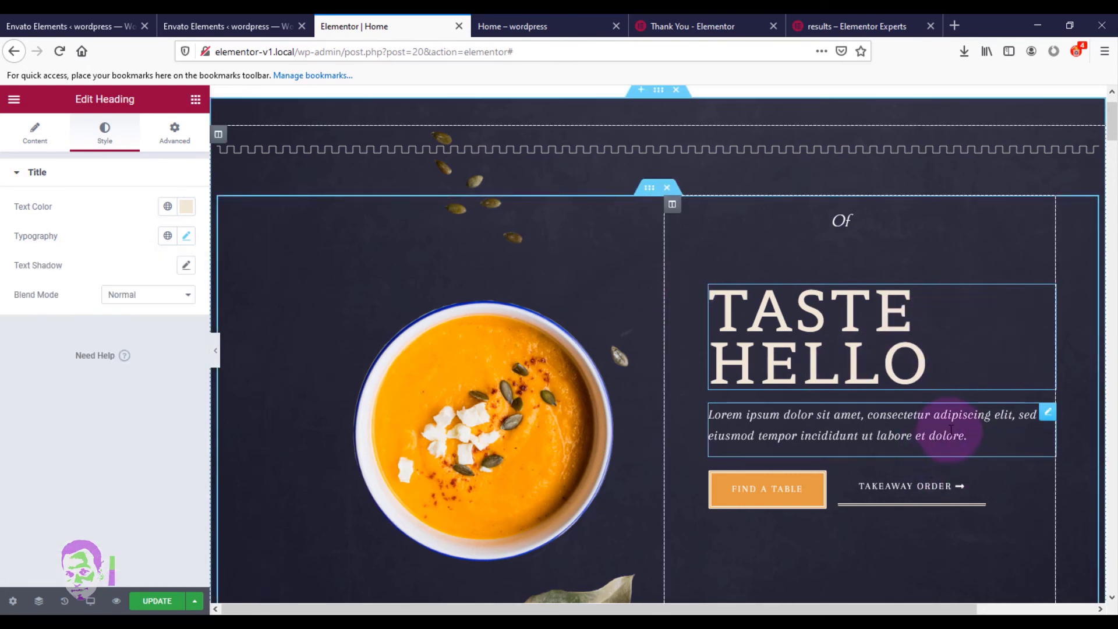
# - Try an orange text color on the hero heading, clear it, and settle on a light beige
pyautogui.click(971, 429)
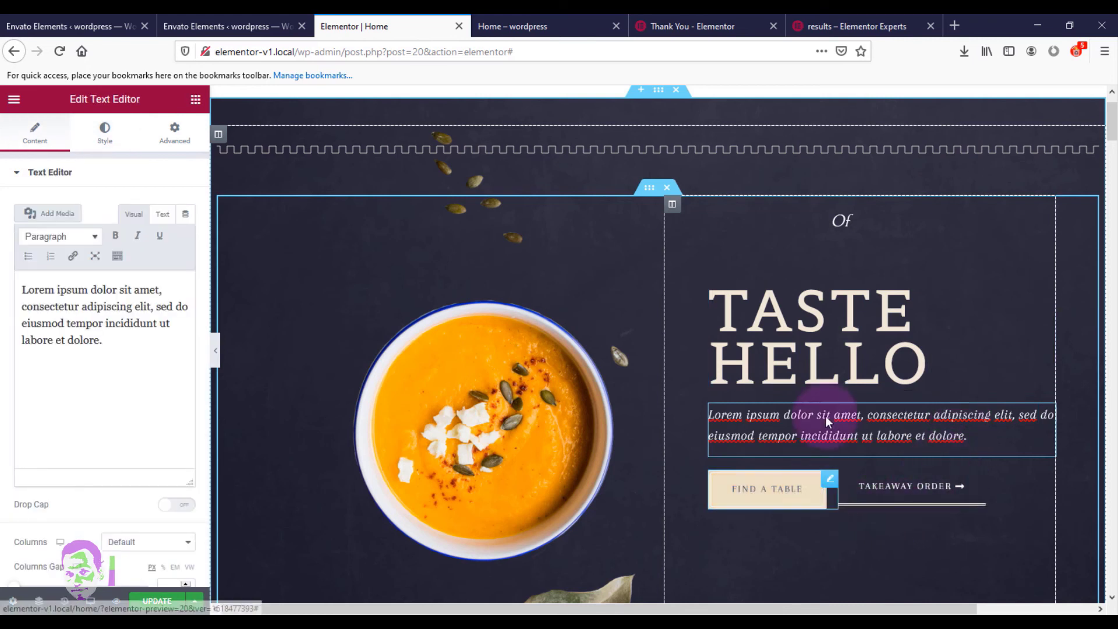
pyautogui.click(992, 302)
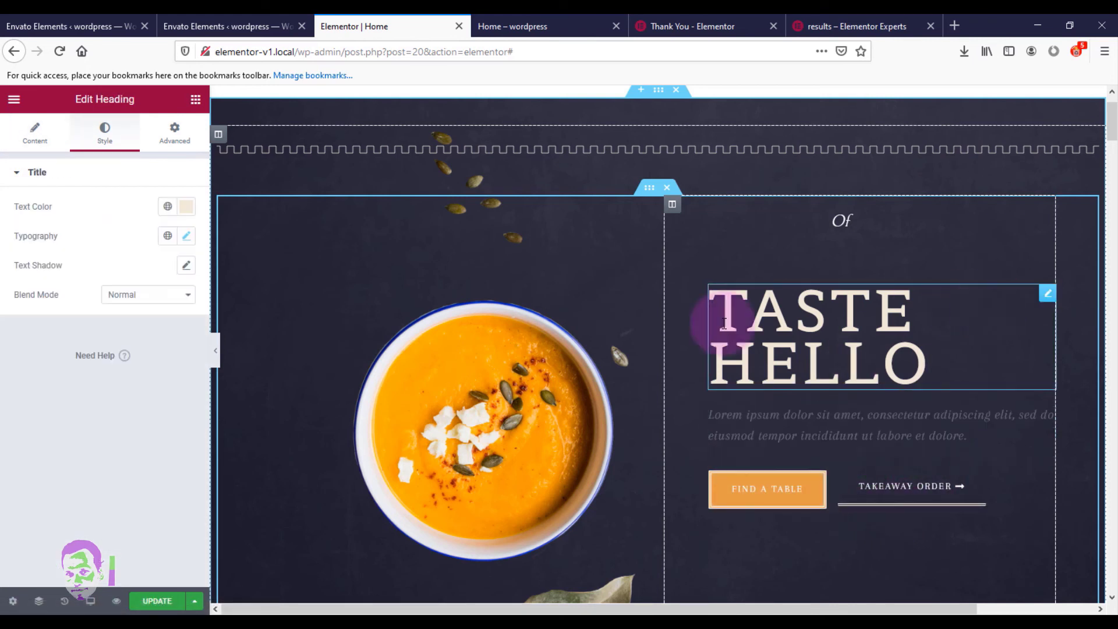
pyautogui.click(186, 207)
pyautogui.click(174, 284)
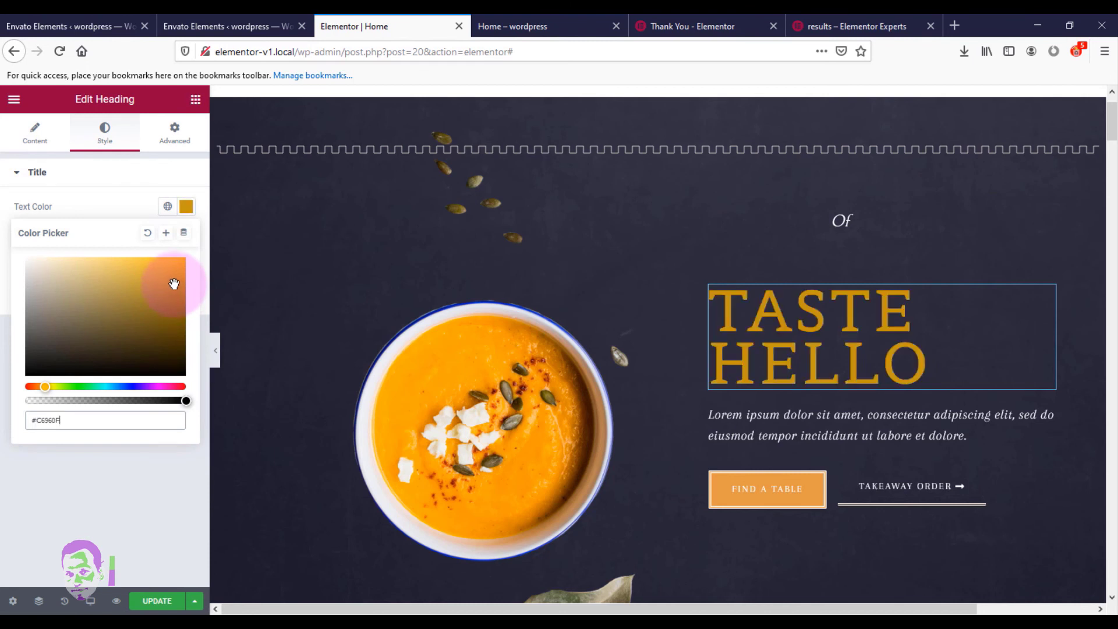
pyautogui.moveTo(174, 280)
pyautogui.mouseDown()
pyautogui.moveTo(175, 265)
pyautogui.moveTo(173, 320)
pyautogui.moveTo(153, 283)
pyautogui.moveTo(149, 291)
pyautogui.moveTo(177, 265)
pyautogui.mouseUp()
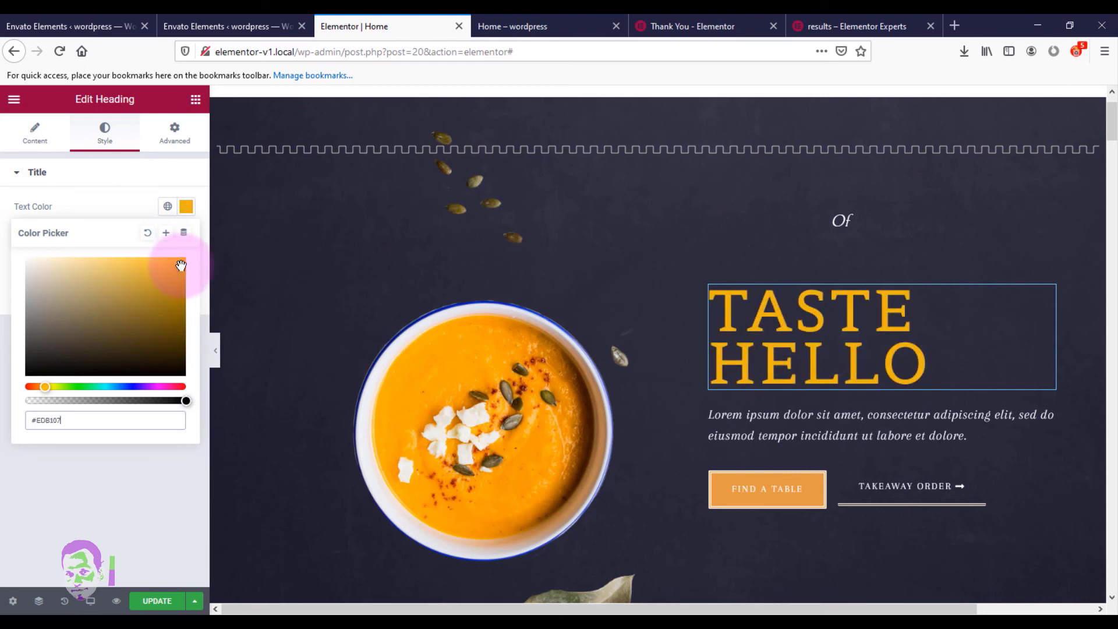
pyautogui.click(149, 234)
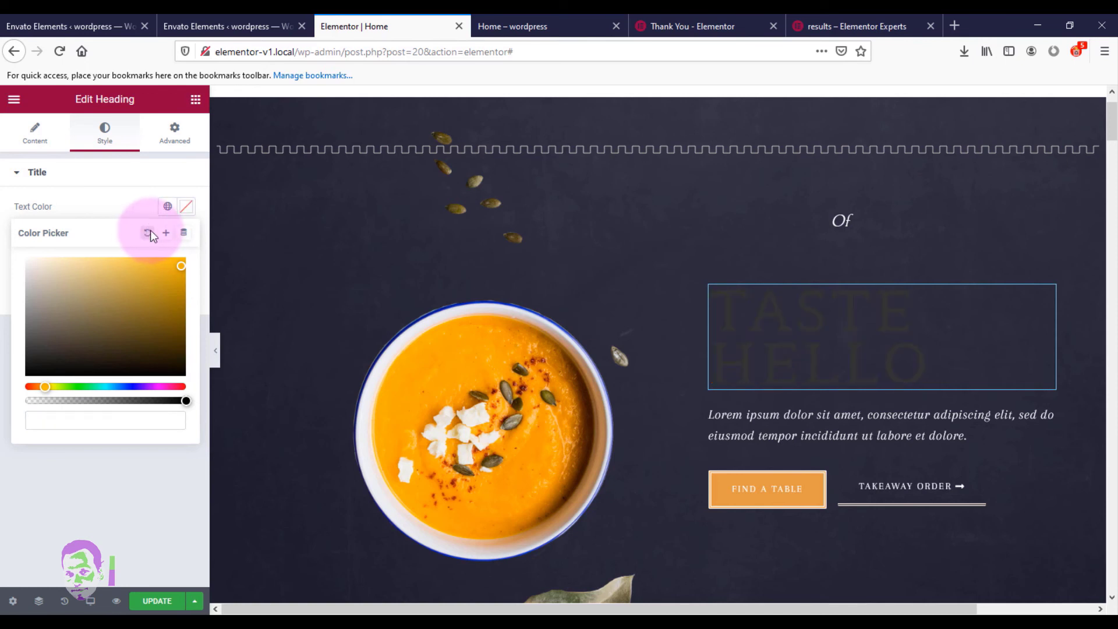
pyautogui.moveTo(165, 295)
pyautogui.mouseDown()
pyautogui.moveTo(170, 307)
pyautogui.moveTo(169, 288)
pyautogui.moveTo(155, 282)
pyautogui.moveTo(3, 292)
pyautogui.moveTo(47, 272)
pyautogui.mouseUp()
pyautogui.click(100, 205)
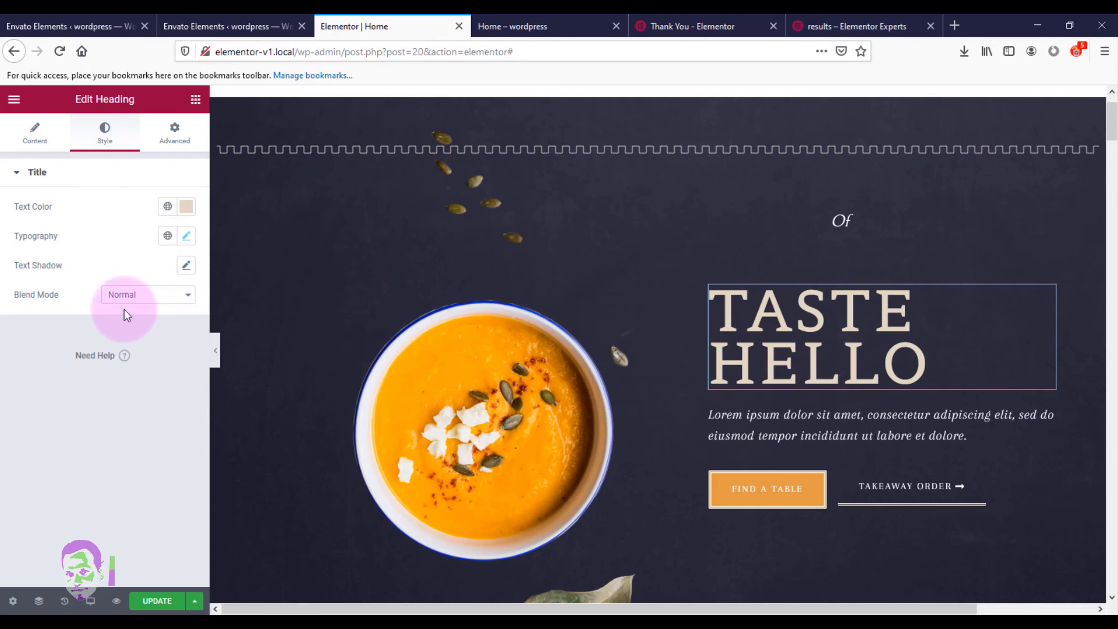
# - Add a text shadow to the hero heading in golden orange, rgba(191, 133, 32, 0.88)
pyautogui.click(187, 267)
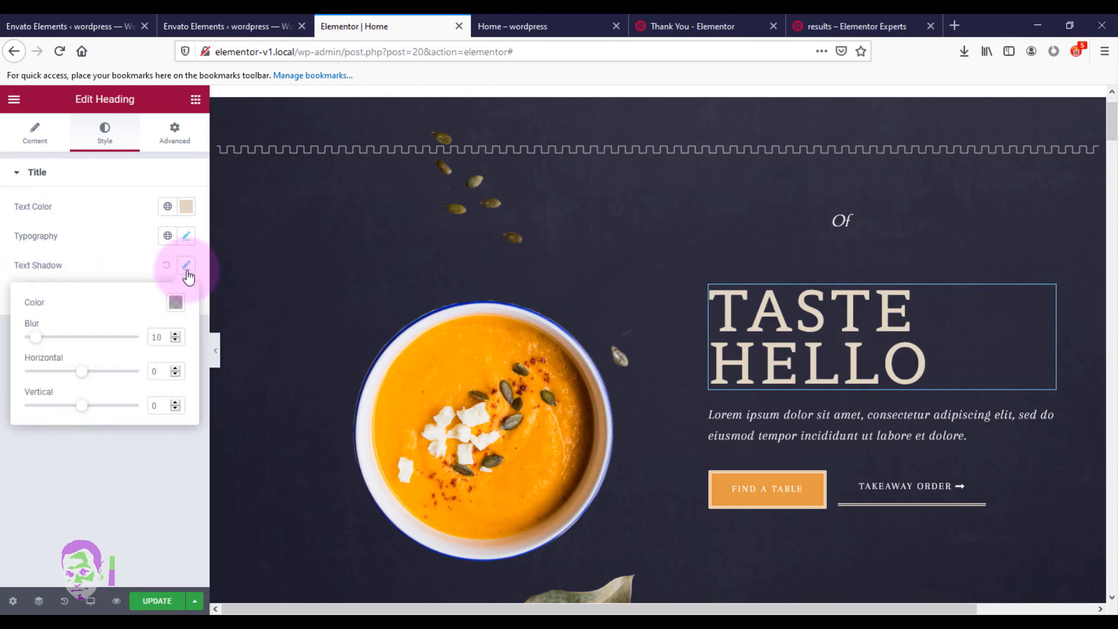
pyautogui.click(176, 303)
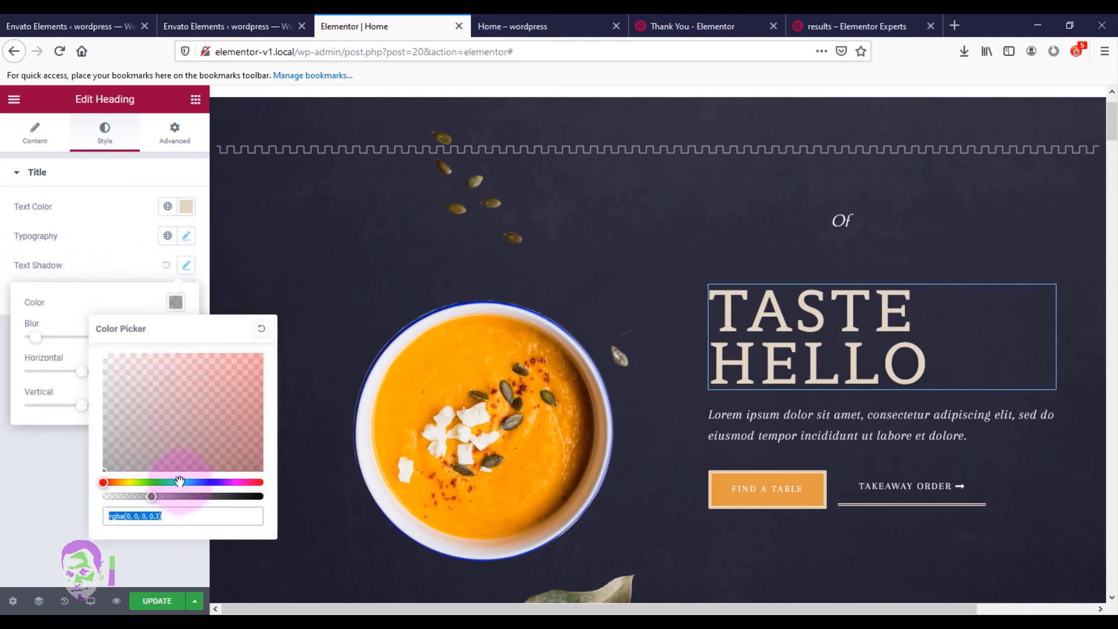
pyautogui.click(119, 483)
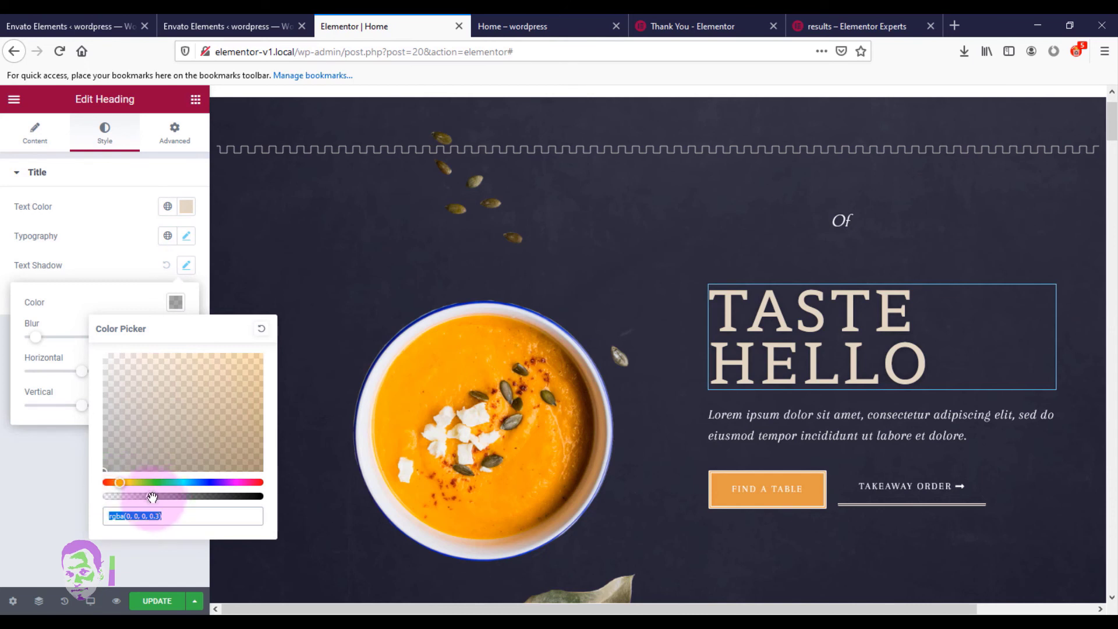
pyautogui.moveTo(152, 497); pyautogui.dragTo(244, 496)
pyautogui.click(236, 383)
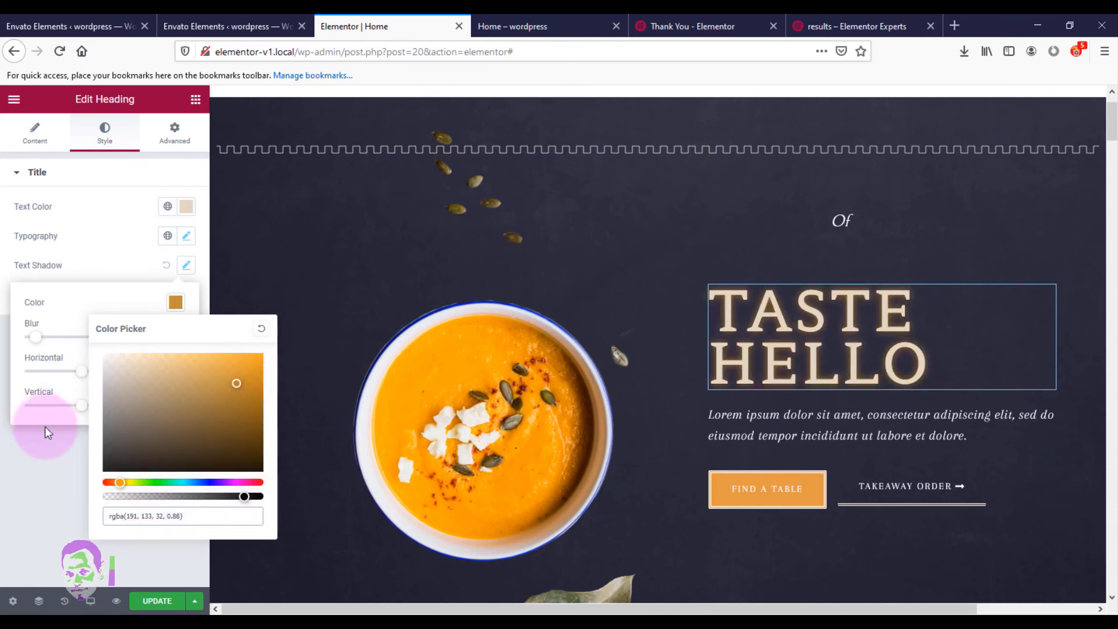
pyautogui.click(31, 465)
# - Offset the hero heading's text shadow by 15 horizontally and 15 vertically
pyautogui.click(186, 265)
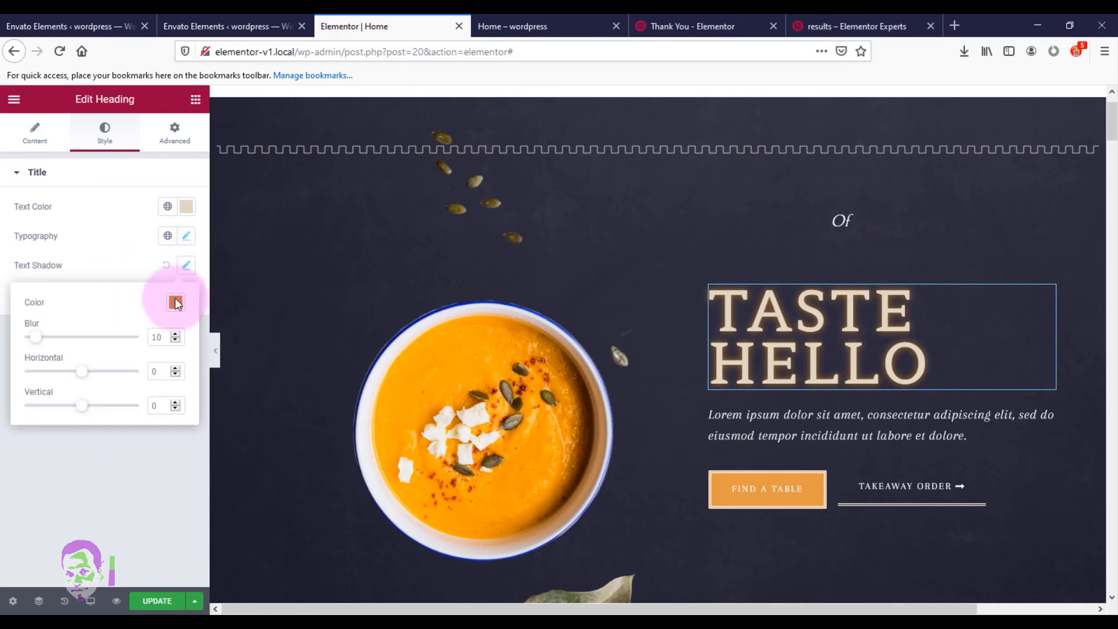
pyautogui.moveTo(89, 380); pyautogui.dragTo(91, 412)
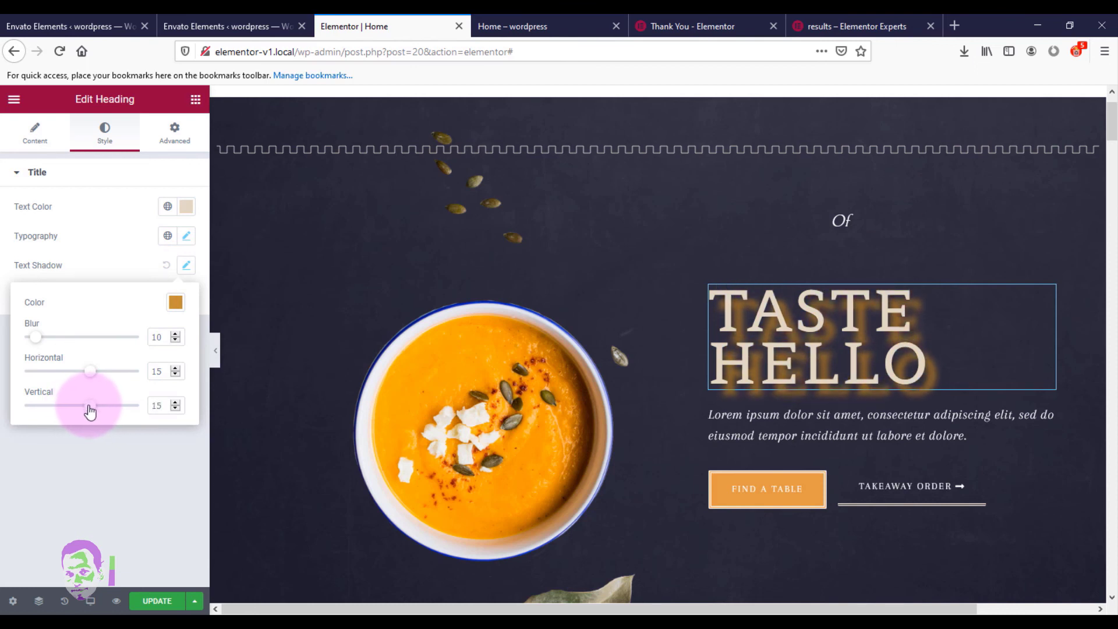
pyautogui.click(56, 482)
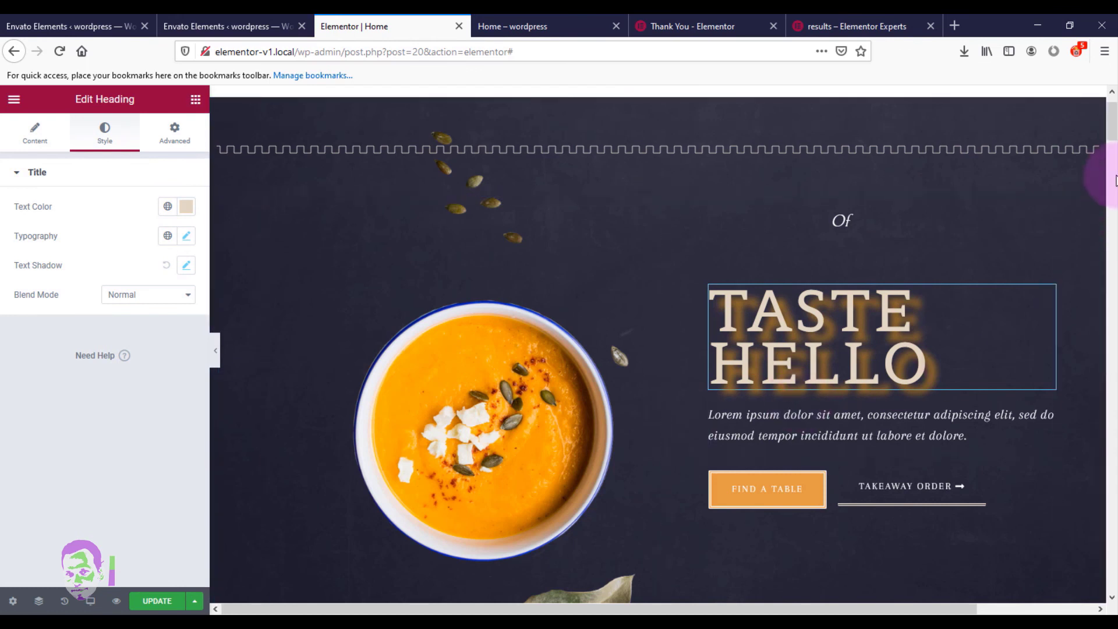
# - Replace the hero section's soup image with the pasta picture food2.png from the media library
pyautogui.scroll(-2, 1095, 175)
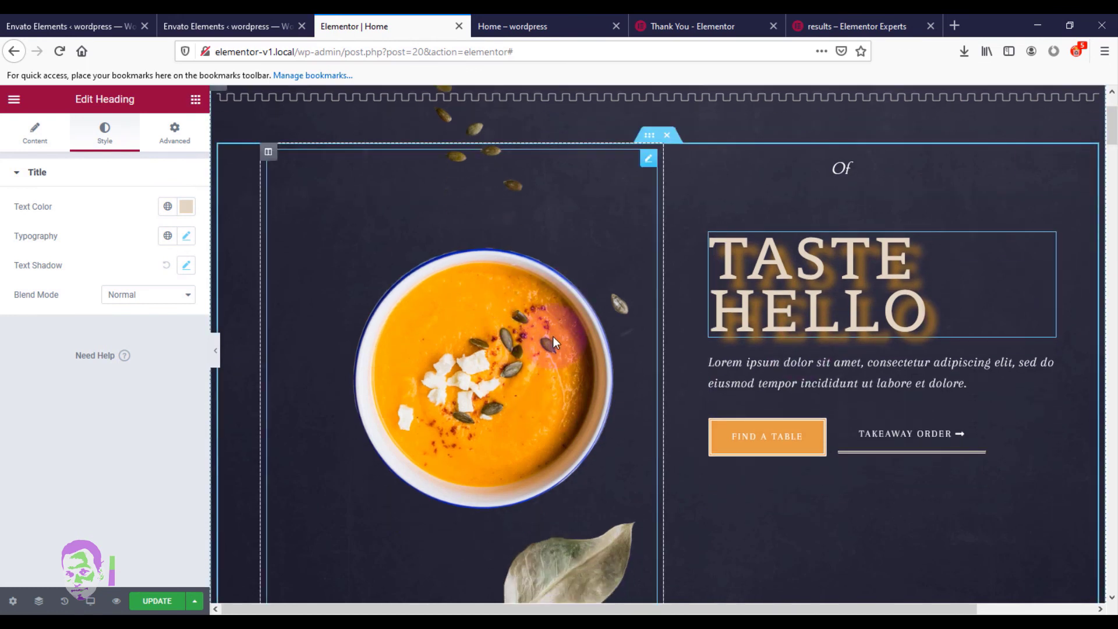
pyautogui.click(647, 168)
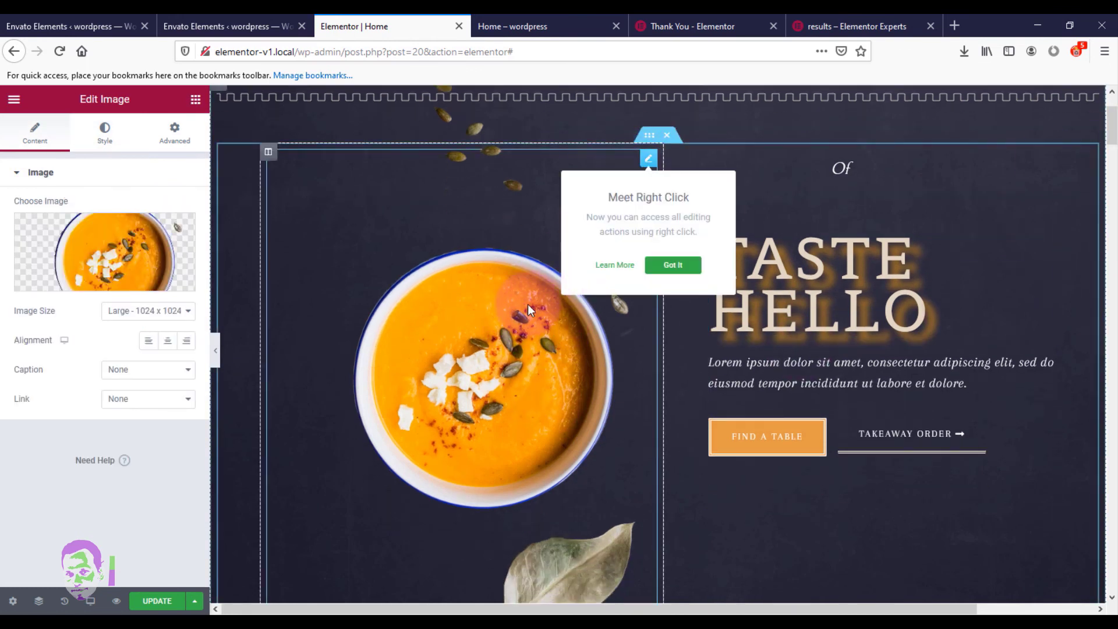
pyautogui.click(118, 252)
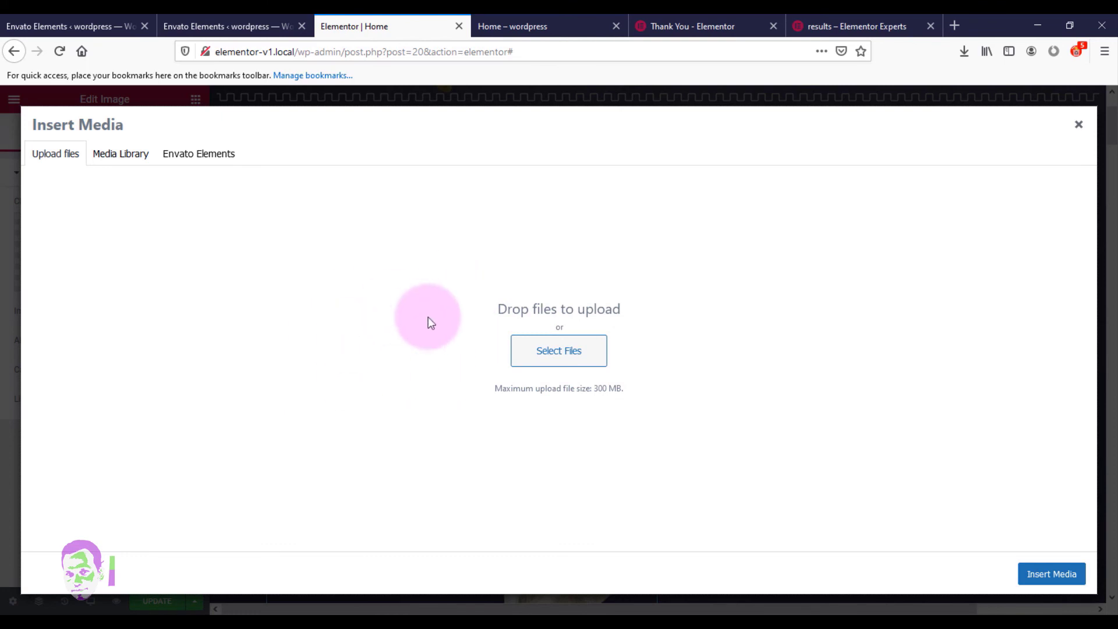
pyautogui.click(122, 155)
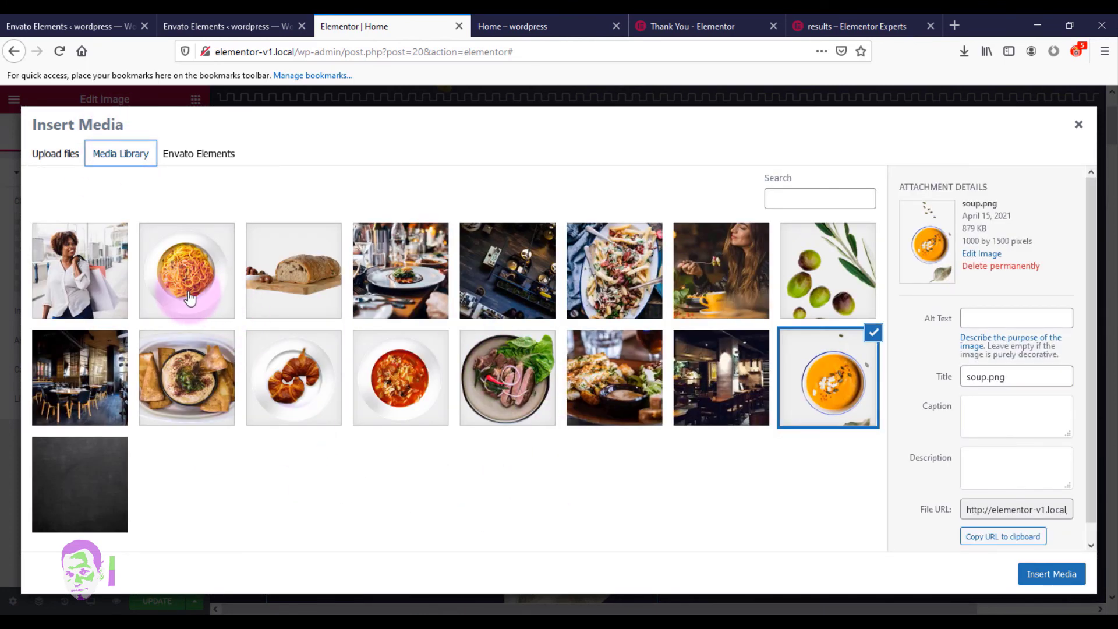
pyautogui.click(197, 272)
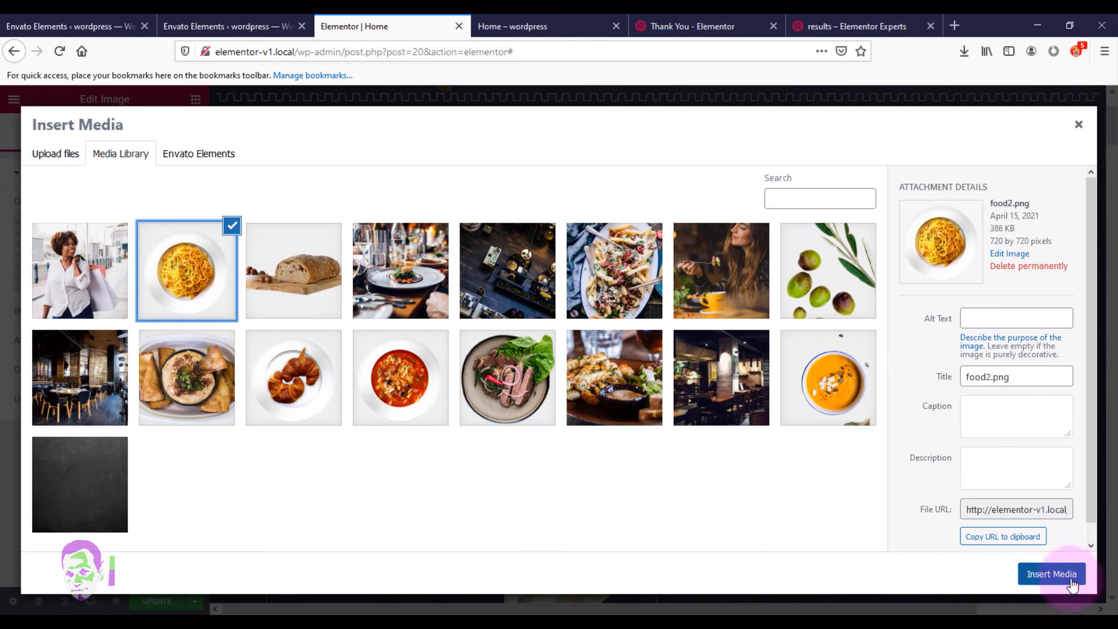
pyautogui.click(1052, 574)
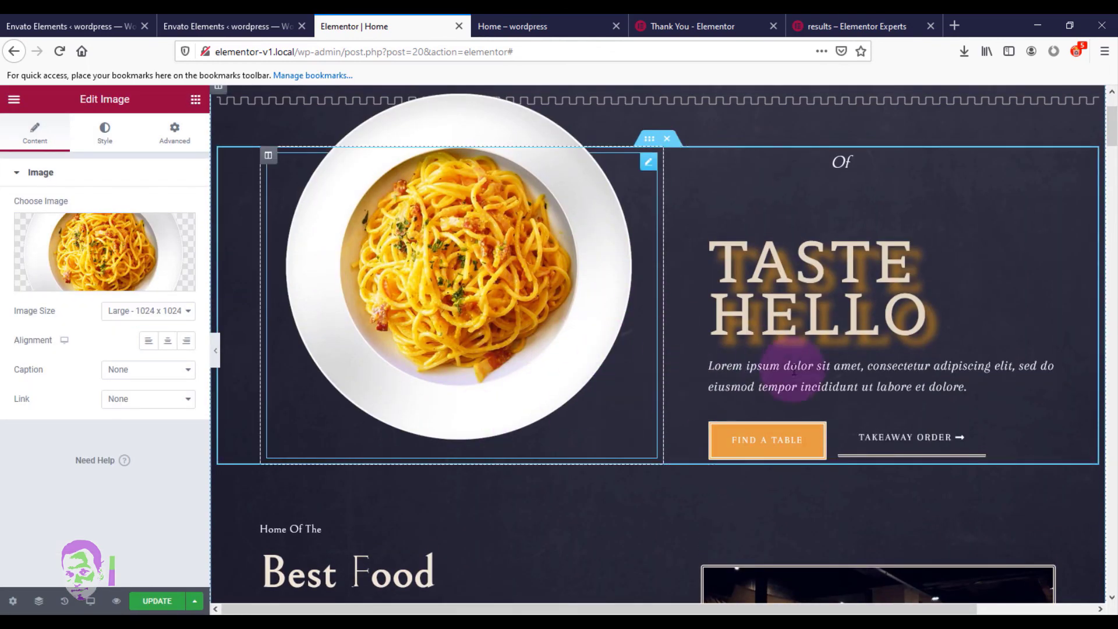
# - Shorten the text of the "Make a reservation" button under Discover Our Story to "a reservation"
pyautogui.moveTo(1116, 135); pyautogui.dragTo(1115, 286)
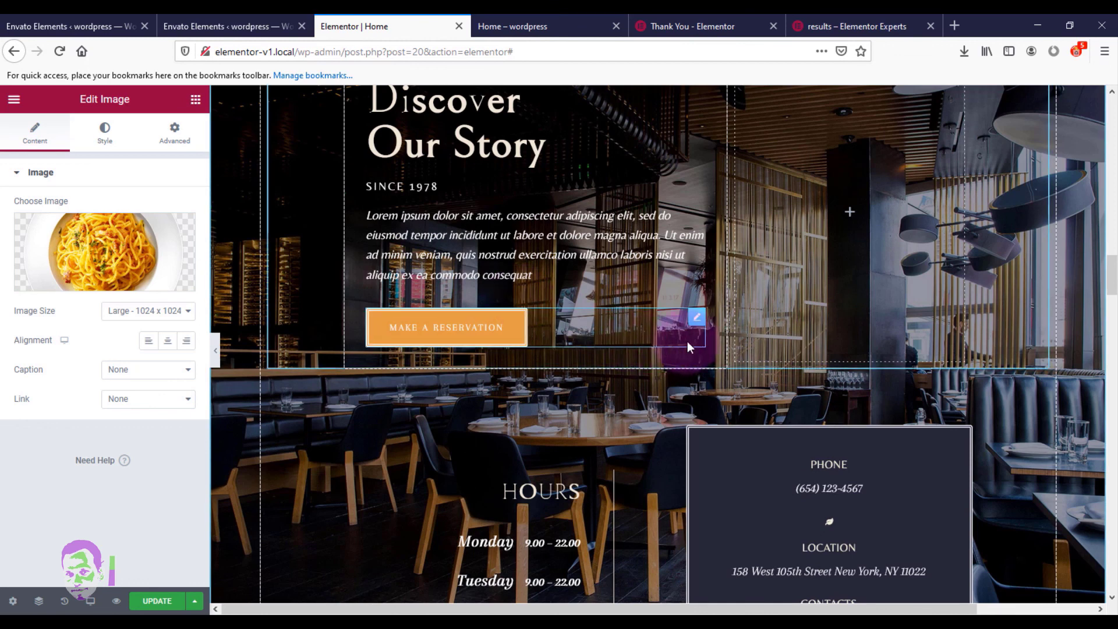
pyautogui.click(696, 318)
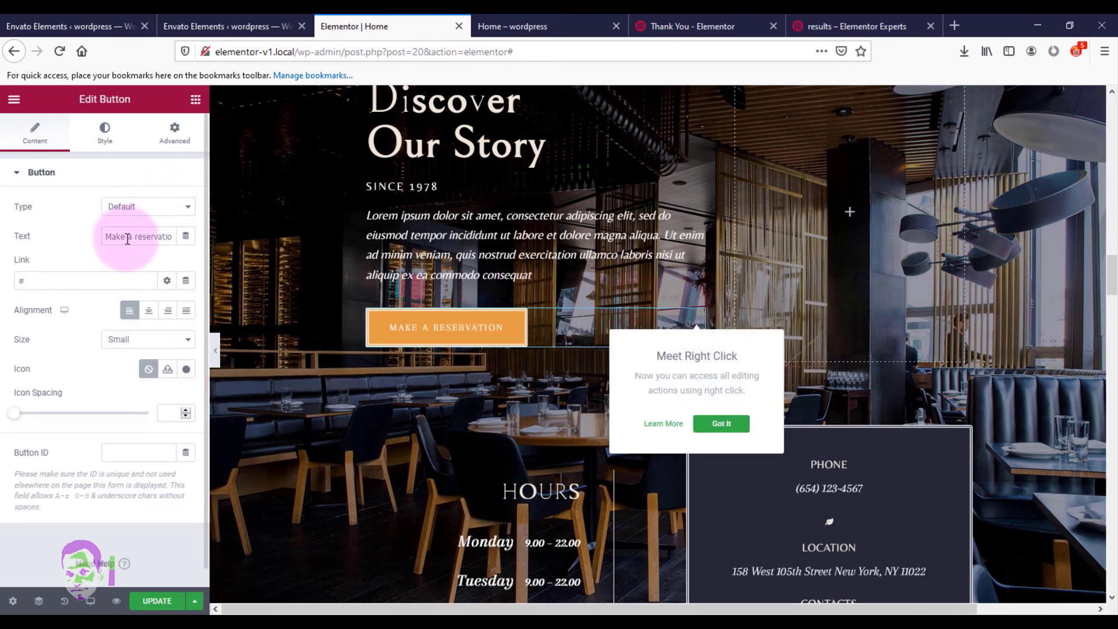
pyautogui.moveTo(128, 238); pyautogui.dragTo(9, 248)
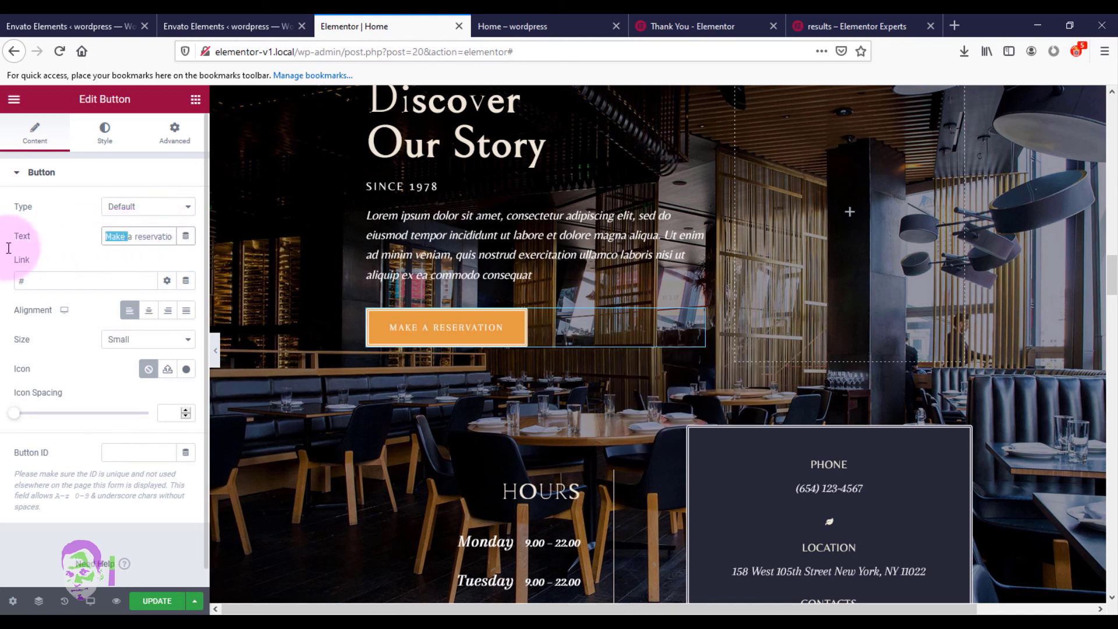
pyautogui.press('BackSpace')
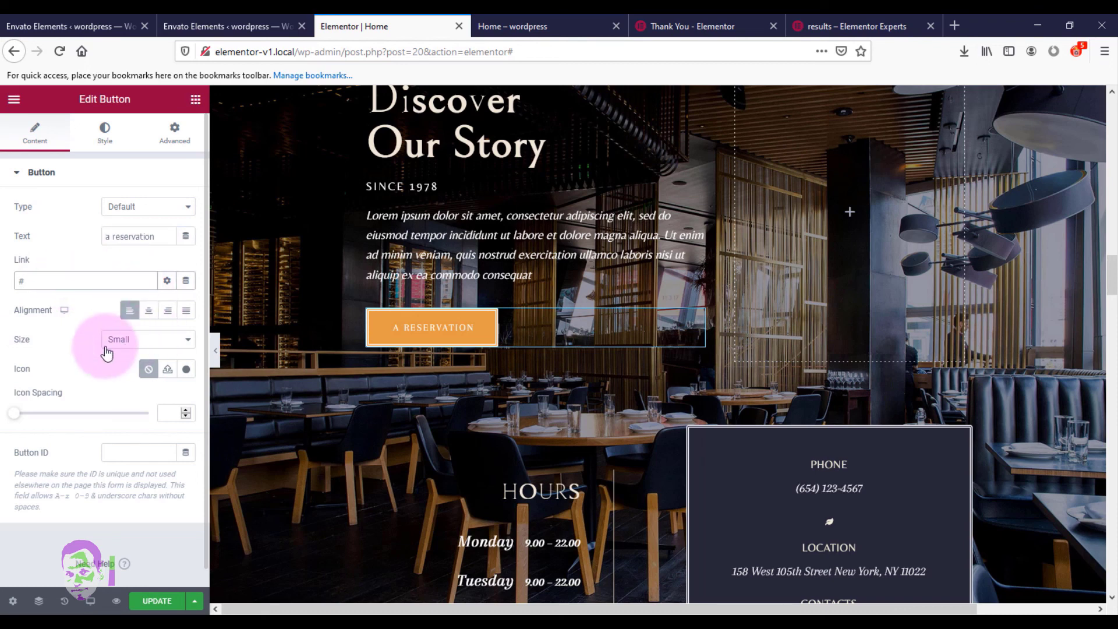
# - Try the Center, Right and Justified alignments on the reservation button and restore Left
pyautogui.click(148, 311)
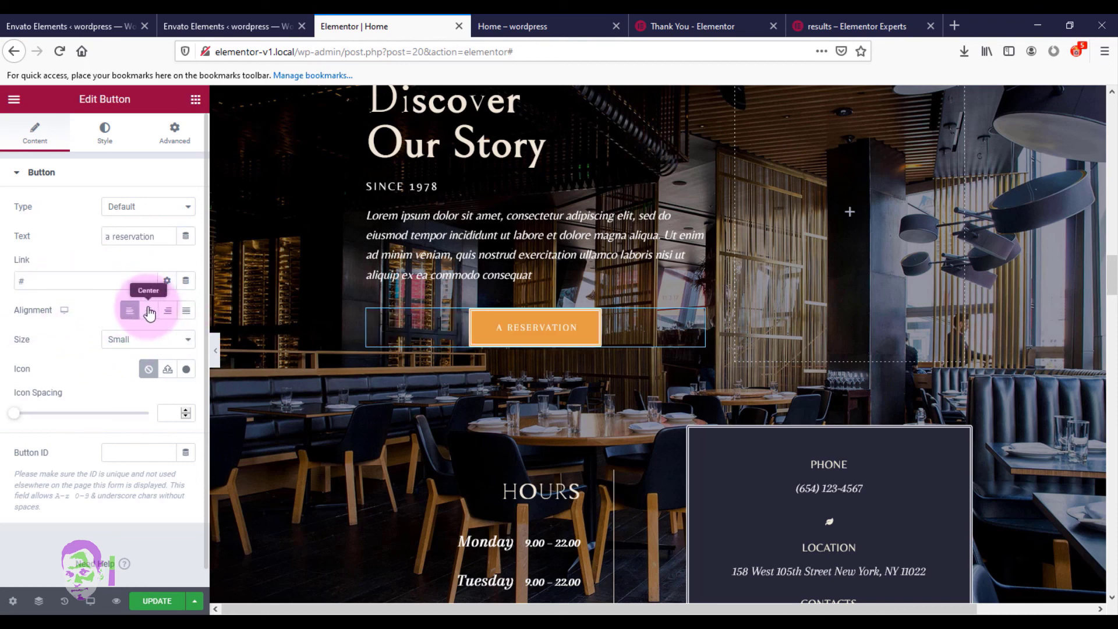
pyautogui.click(166, 315)
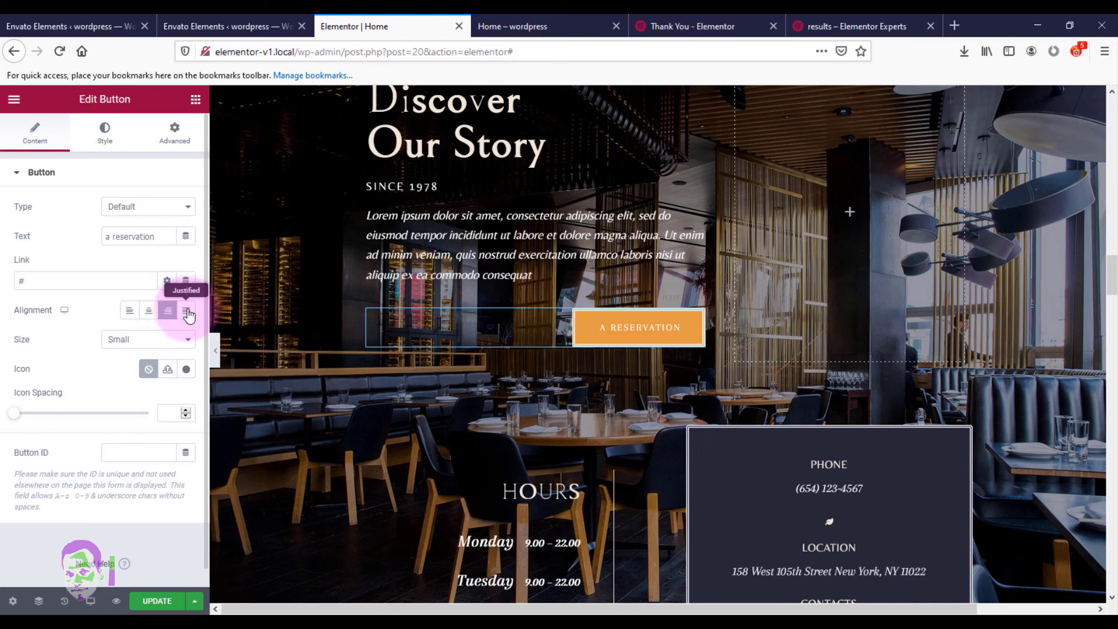
pyautogui.click(186, 313)
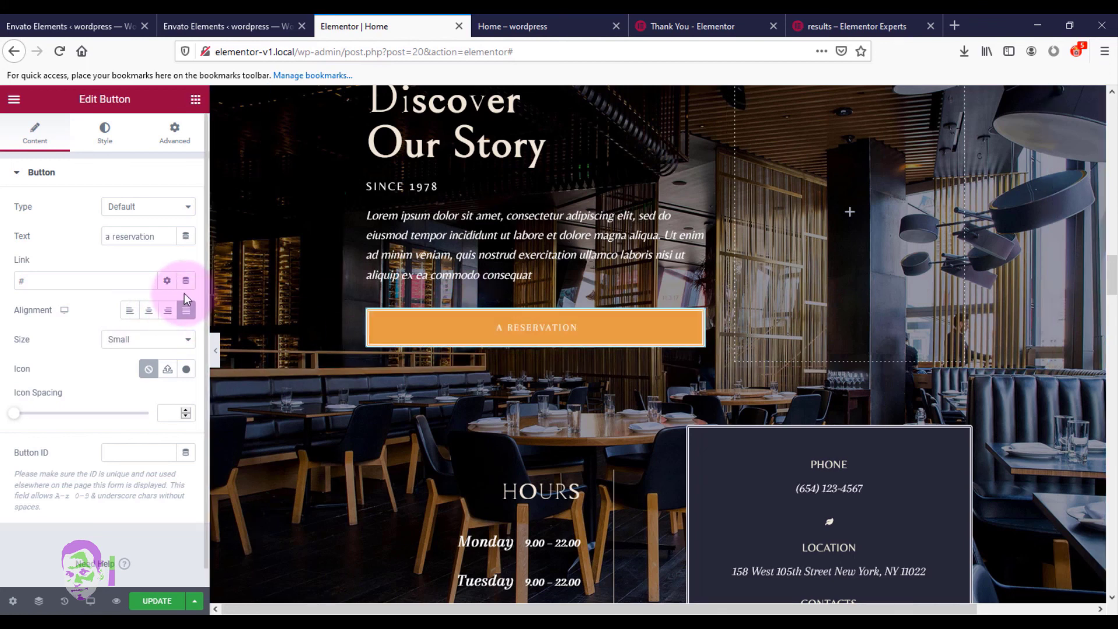
pyautogui.click(132, 311)
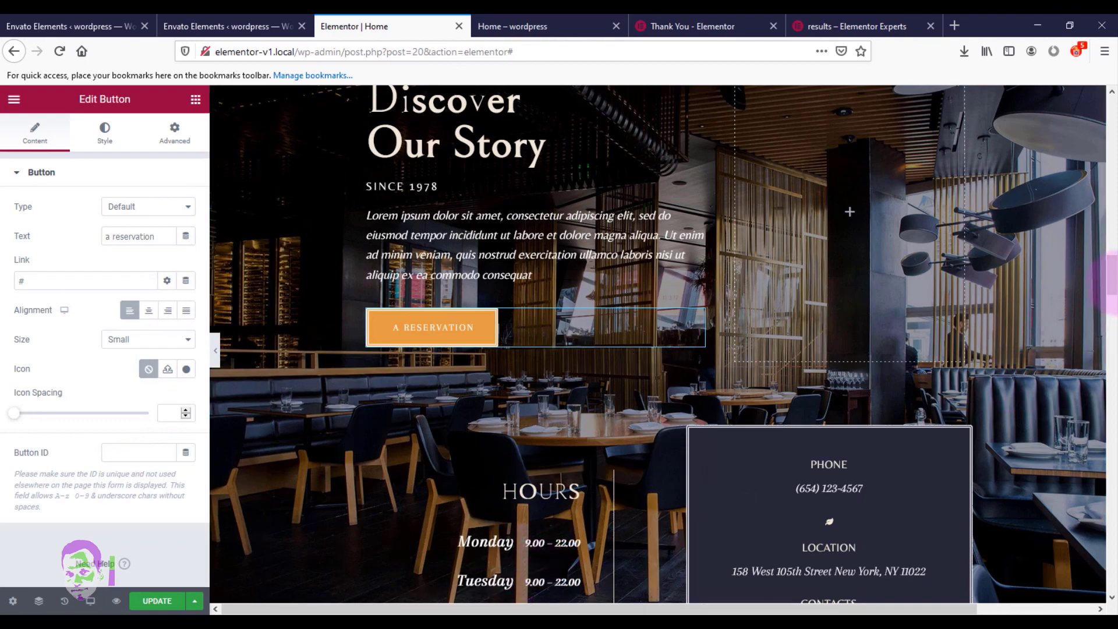
# - Update the Home page and reload its preview to check the edited hero section
pyautogui.scroll(-4, 1114, 319)
pyautogui.moveTo(1113, 319); pyautogui.dragTo(1113, 117)
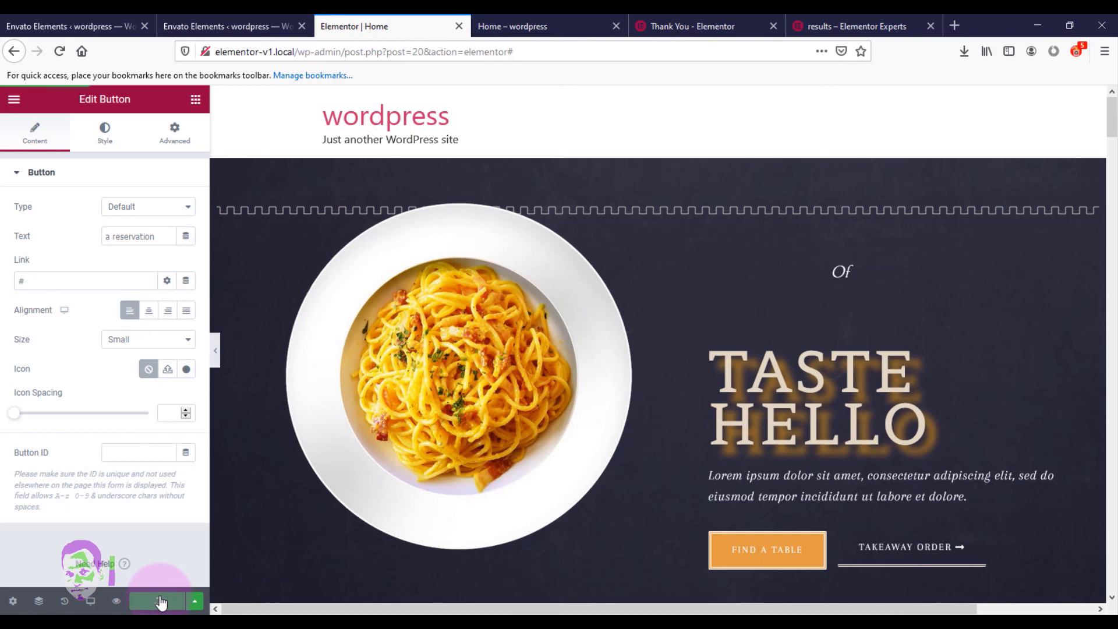
pyautogui.click(117, 603)
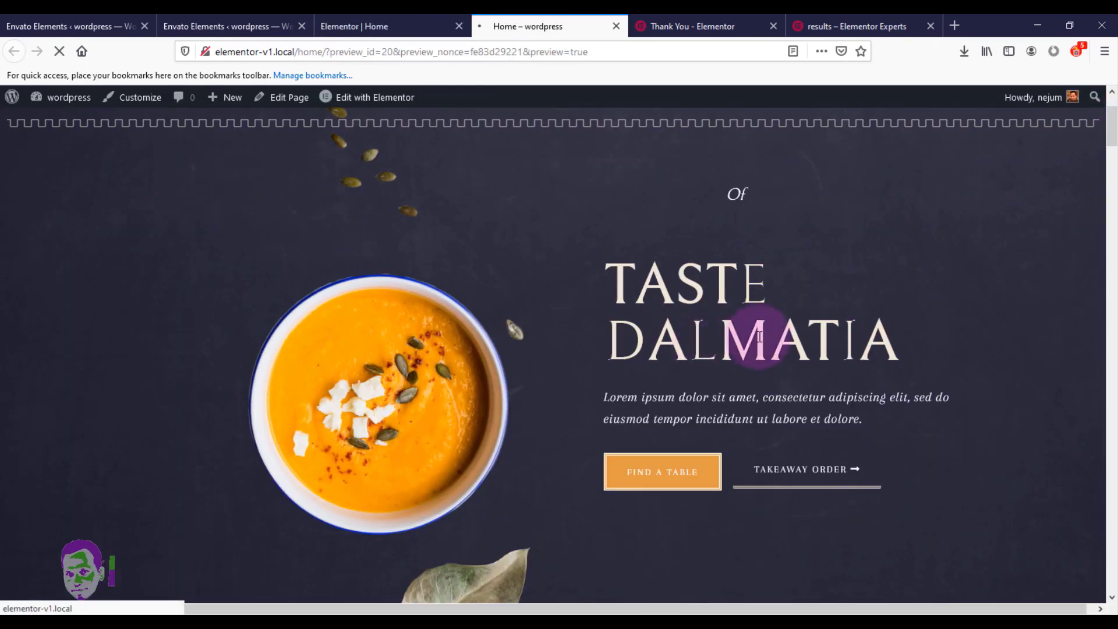
pyautogui.click(59, 53)
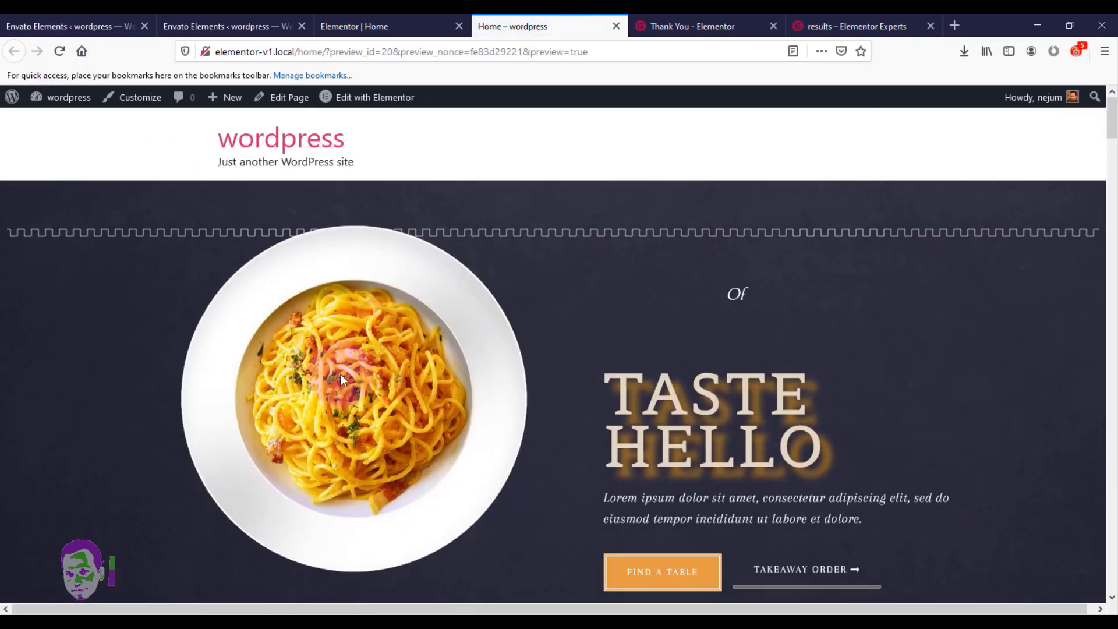
pyautogui.moveTo(1113, 125)
pyautogui.mouseDown()
pyautogui.moveTo(1117, 544)
pyautogui.moveTo(1115, 119)
pyautogui.mouseUp()
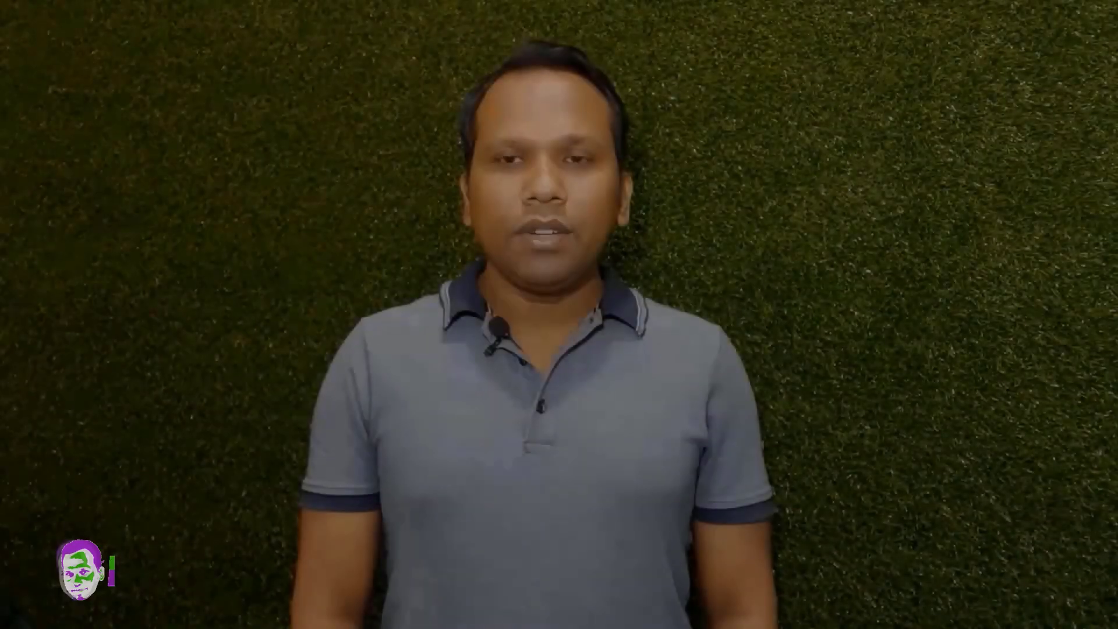